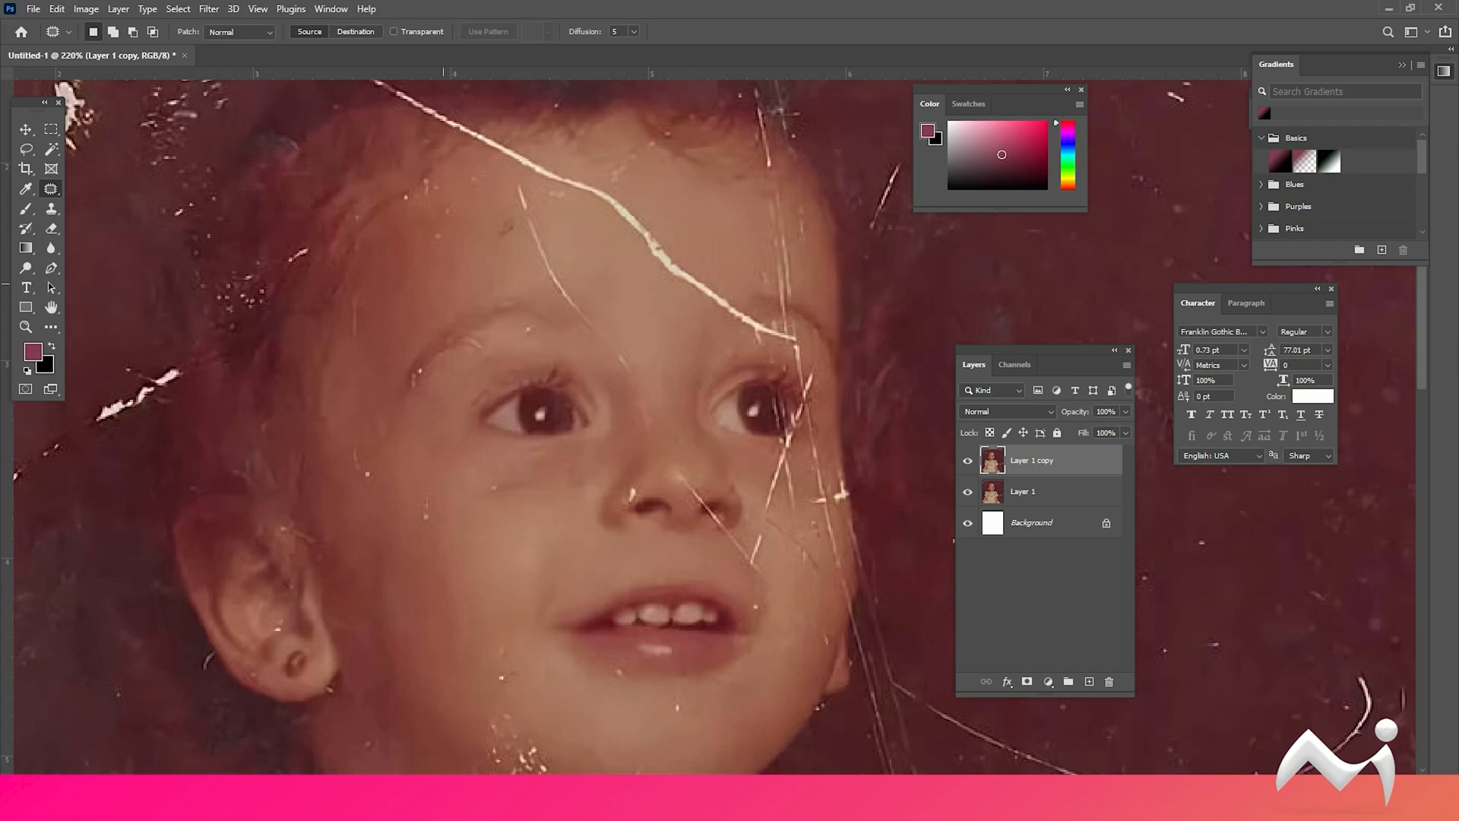
Step: Patch out the small specks on the child's cheek and under the eye with the Patch tool
scroll(414, 520, up, 6)
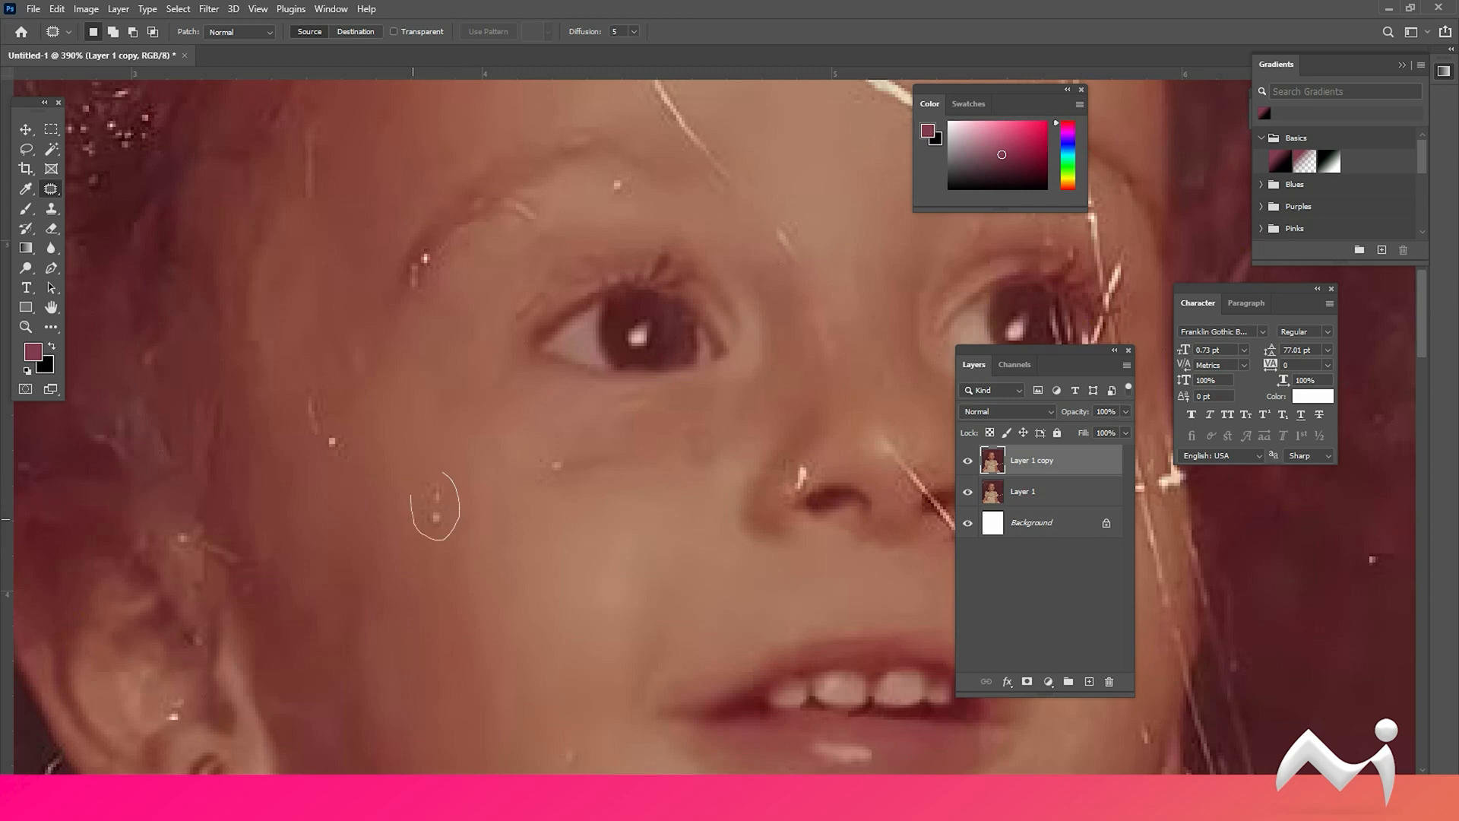
drag(418, 475, 443, 469)
mouse_move(573, 481)
mouse_down()
mouse_move(600, 447)
mouse_move(581, 521)
mouse_up()
key(ctrl+d)
mouse_move(362, 458)
mouse_down()
mouse_move(325, 446)
mouse_move(344, 416)
mouse_move(367, 426)
mouse_up()
key(ctrl+d)
Step: Patch out the white speck at the outer end of the eyebrow and the thin mark on the temple
drag(440, 343, 452, 552)
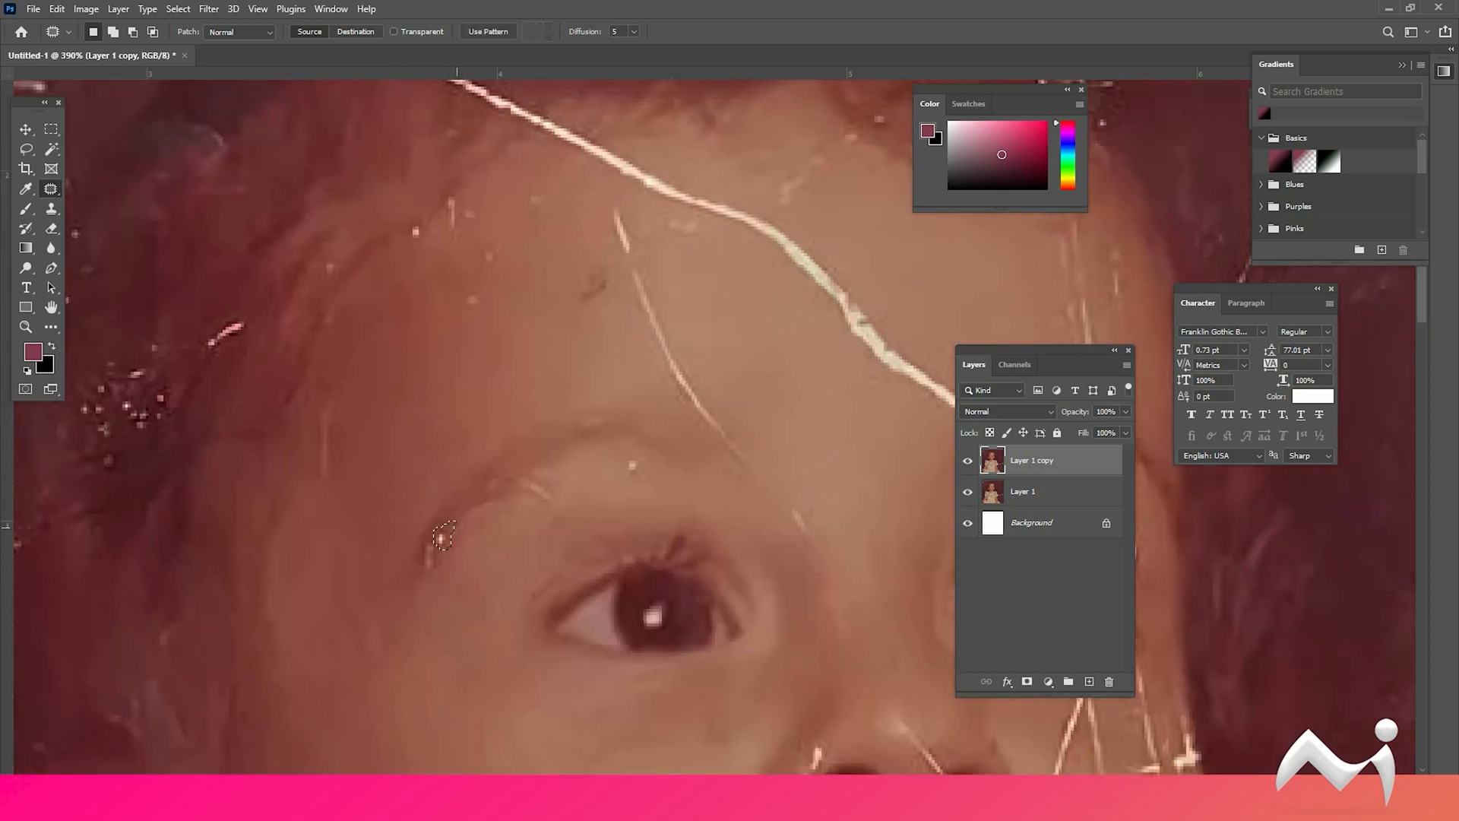
drag(433, 537, 437, 549)
drag(429, 556, 440, 561)
key(ctrl+d)
drag(324, 419, 326, 425)
key(ctrl+d)
Step: Patch out the flecks along the temple-side hairline and the dark blemish on the forehead
mouse_move(477, 319)
mouse_down()
mouse_move(471, 539)
mouse_move(511, 508)
mouse_up()
key(ctrl+d)
mouse_move(541, 441)
mouse_down()
mouse_move(510, 465)
mouse_move(500, 421)
mouse_move(518, 349)
mouse_move(477, 315)
mouse_move(504, 346)
mouse_up()
scroll(489, 499, down, 3)
key(ctrl+d)
key(ctrl+d)
drag(452, 319, 487, 339)
key(ctrl+d)
drag(609, 351, 539, 379)
key(ctrl+d)
Step: Select the long thin scratch running down the forehead above the eyebrow and remove it with Fill
mouse_move(675, 410)
mouse_down()
mouse_move(675, 475)
mouse_move(600, 315)
mouse_up()
drag(665, 395, 673, 407)
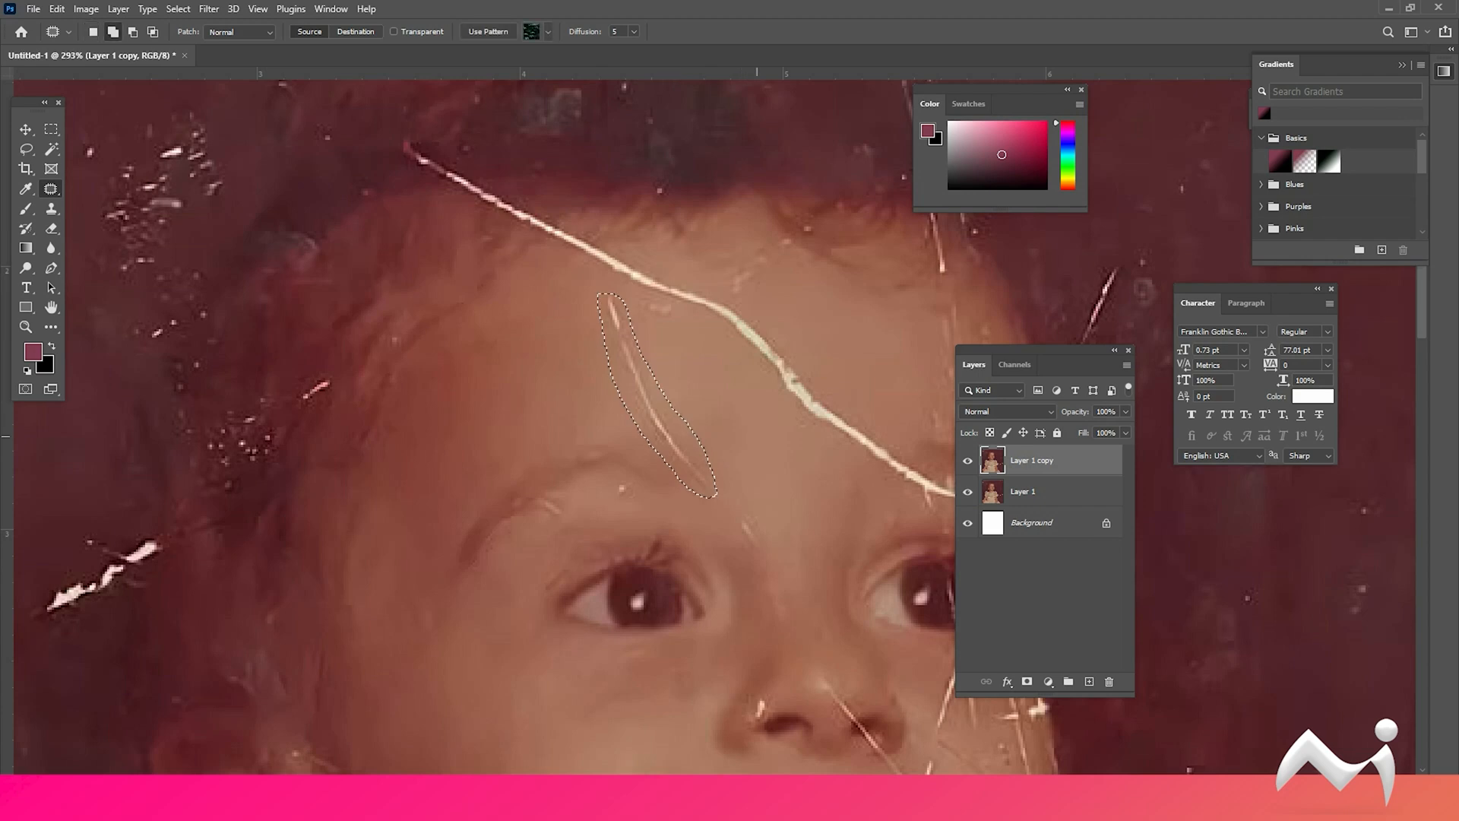
key(shift+BackSpace)
mouse_move(1123, 126)
mouse_down()
mouse_move(594, 148)
mouse_move(313, 137)
mouse_up()
click(381, 165)
click(368, 231)
click(470, 166)
key(ctrl+d)
Step: Patch out the short leftover scratch between the eyebrows
drag(724, 513, 762, 519)
drag(749, 526, 767, 467)
mouse_move(614, 309)
mouse_down()
mouse_move(675, 325)
mouse_move(669, 353)
mouse_up()
key(ctrl+d)
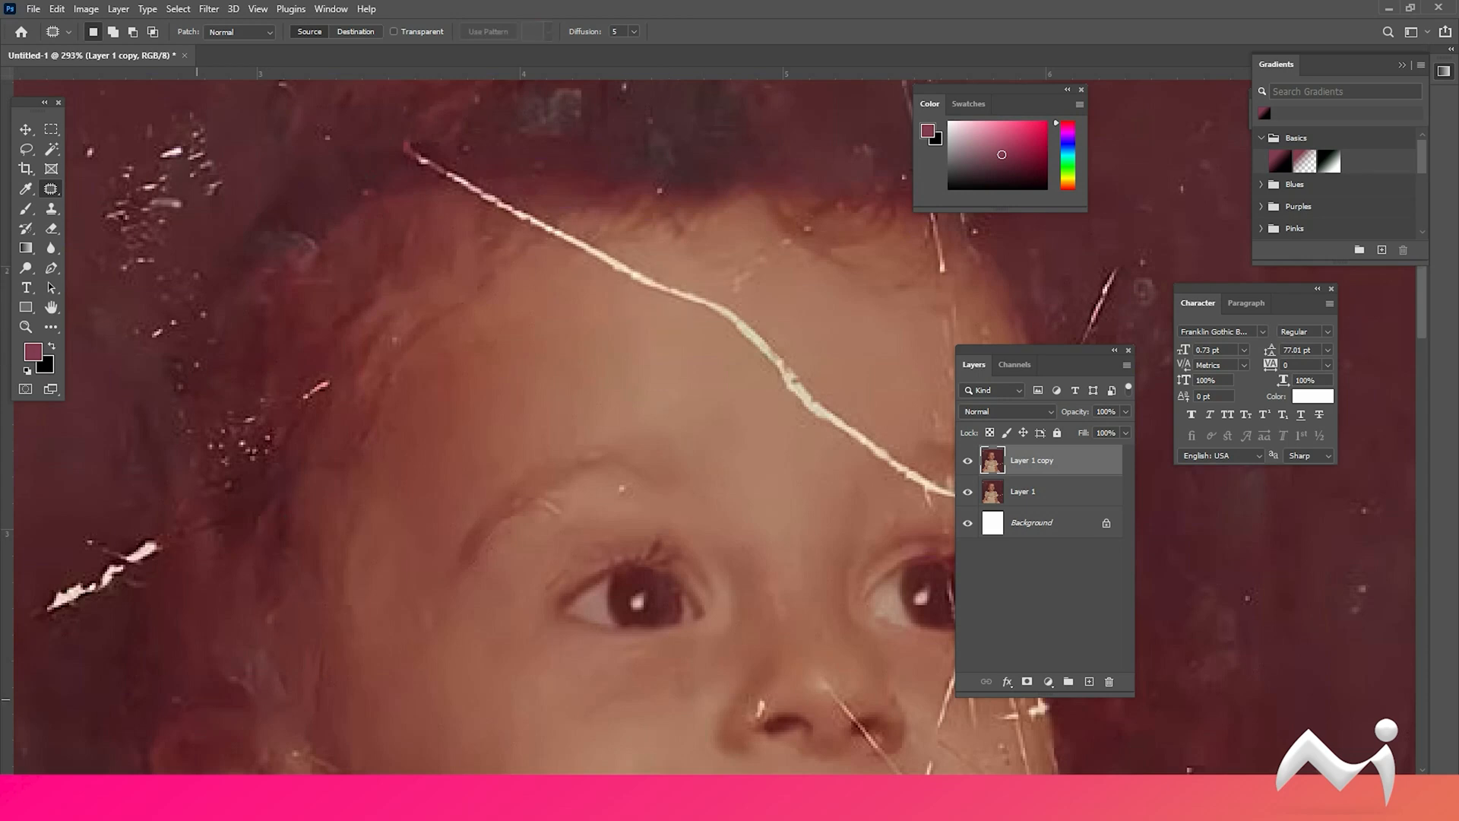
Step: Remove the white tear and its thin tail in the dark background above the ear by filling selected sections
drag(149, 558, 481, 439)
drag(357, 484, 427, 489)
key(shift+F5)
key(Return)
key(ctrl+d)
drag(439, 417, 440, 425)
key(shift+F5)
key(Return)
key(ctrl+d)
drag(339, 554, 529, 456)
mouse_move(537, 453)
mouse_down()
mouse_move(449, 494)
mouse_move(440, 443)
mouse_move(536, 457)
mouse_up()
key(shift+F5)
key(Return)
key(ctrl+d)
Step: Patch out the small marks remaining around the filled tear and the white speck above the eye
mouse_move(396, 515)
mouse_down()
mouse_move(548, 428)
mouse_move(541, 402)
mouse_up()
drag(567, 410, 593, 339)
key(ctrl+d)
mouse_move(525, 387)
mouse_down()
mouse_move(539, 422)
mouse_move(559, 380)
mouse_up()
key(ctrl+d)
mouse_move(897, 228)
mouse_down()
mouse_move(426, 662)
mouse_move(483, 501)
mouse_move(506, 513)
mouse_move(437, 523)
mouse_move(461, 492)
mouse_up()
key(ctrl+d)
key(ctrl+d)
Step: Patch out the upper end of the large diagonal crack where it crosses the hairline
mouse_move(566, 416)
mouse_down()
mouse_move(568, 553)
mouse_move(658, 646)
mouse_up()
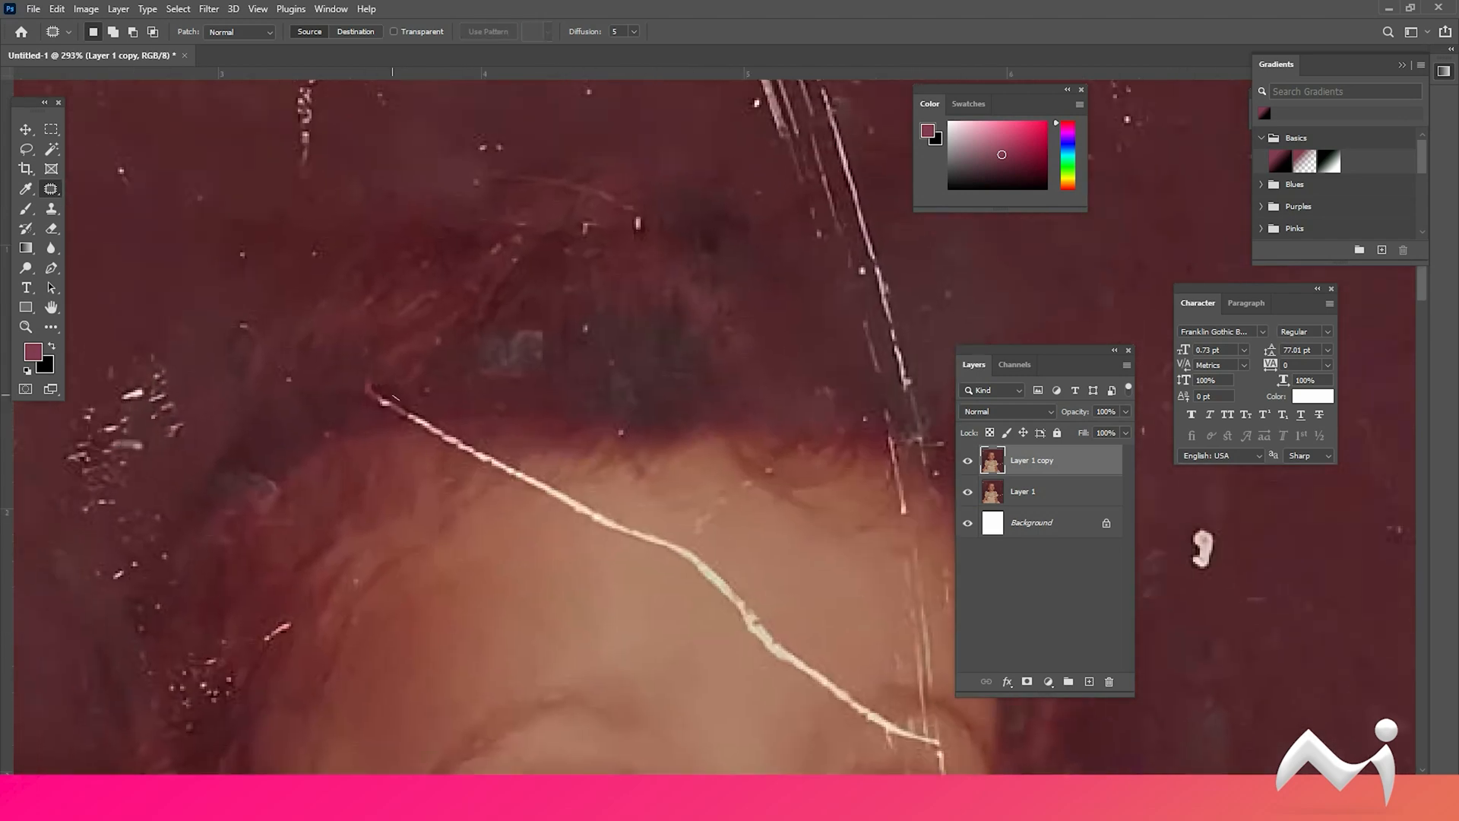
mouse_move(359, 389)
mouse_down()
mouse_move(391, 394)
mouse_move(351, 404)
mouse_move(412, 408)
mouse_move(378, 432)
mouse_up()
key(ctrl+d)
key(ctrl+d)
drag(499, 458, 447, 463)
key(ctrl+d)
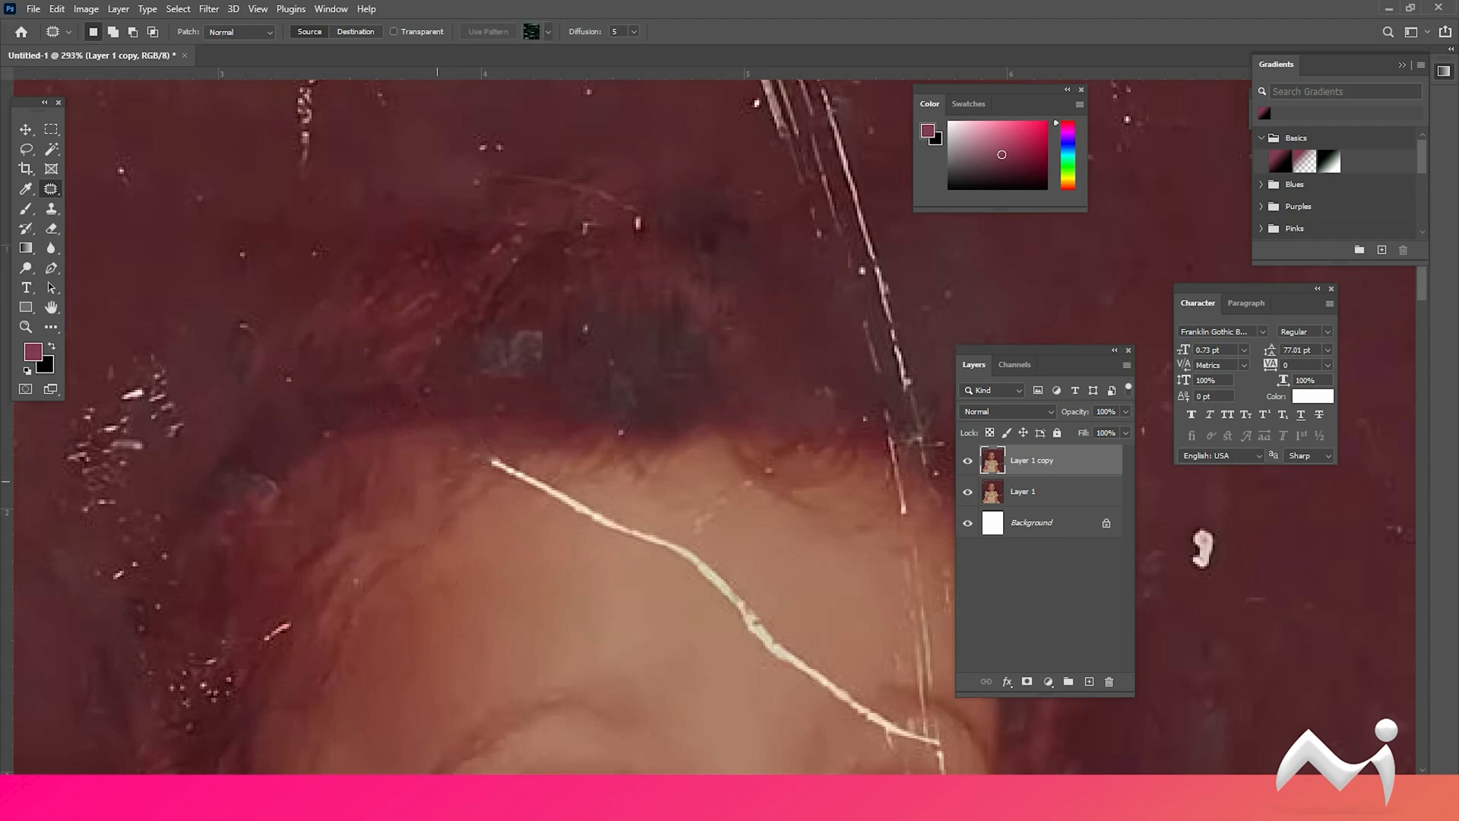
Step: Patch out the following stretch of the large crack across the upper forehead
drag(599, 502, 507, 520)
key(ctrl+d)
drag(742, 561, 623, 551)
mouse_move(669, 556)
mouse_down()
mouse_move(600, 573)
mouse_move(419, 359)
mouse_up()
key(ctrl+d)
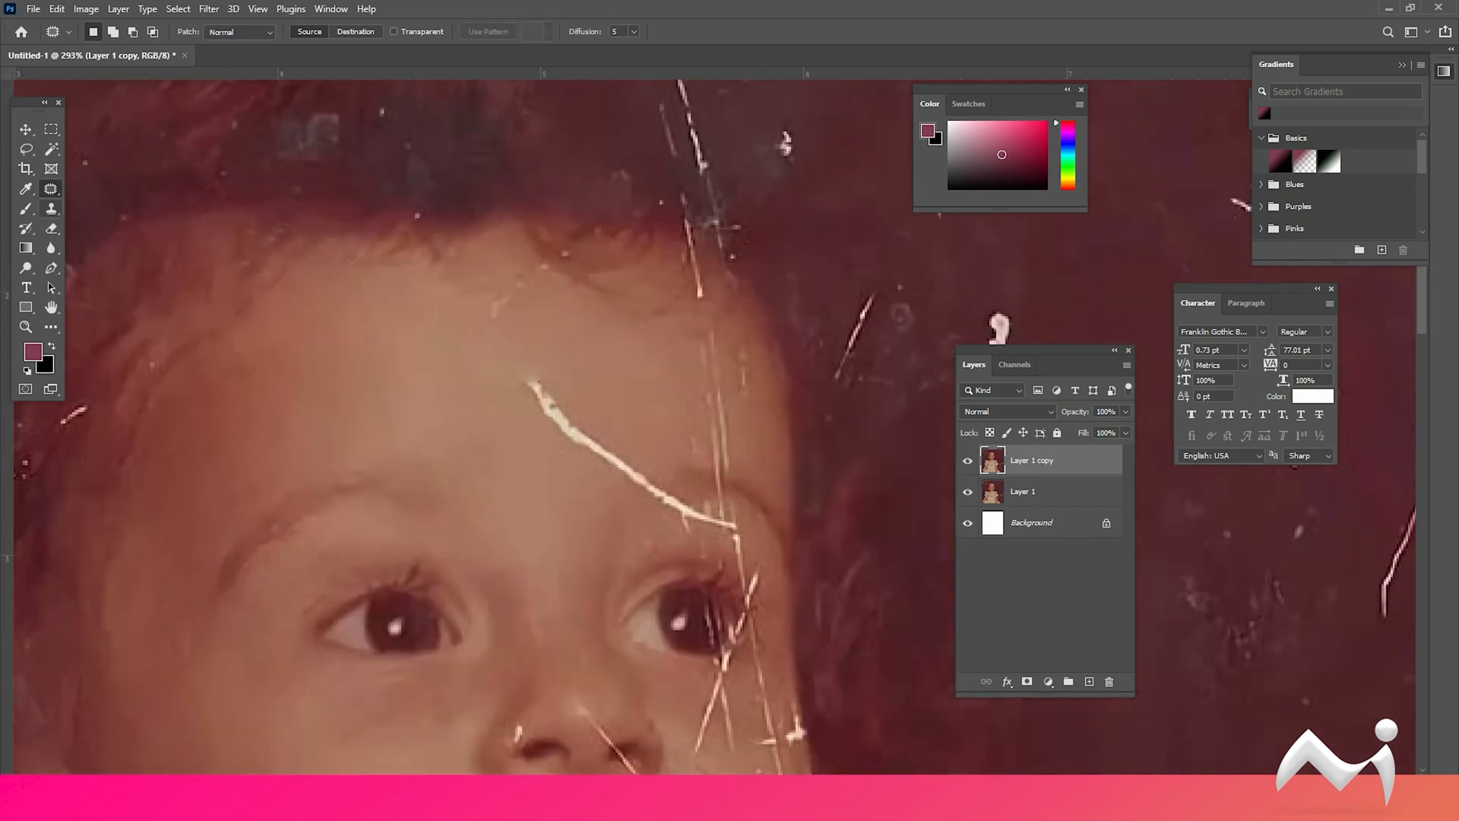
Step: Clone skin over a short piece of the crack above the eyebrow with a much smaller Clone Stamp brush, splitting the crack
click(50, 208)
key(bracketleft)
key(bracketleft)
key(bracketleft)
key(bracketleft)
key(bracketleft)
key(bracketleft)
key(bracketleft)
key(bracketleft)
key(bracketleft)
key(bracketleft)
key(bracketleft)
key(bracketleft)
key(bracketleft)
key(bracketleft)
key(bracketleft)
key(bracketleft)
key(bracketleft)
key(bracketleft)
key(bracketleft)
key(bracketleft)
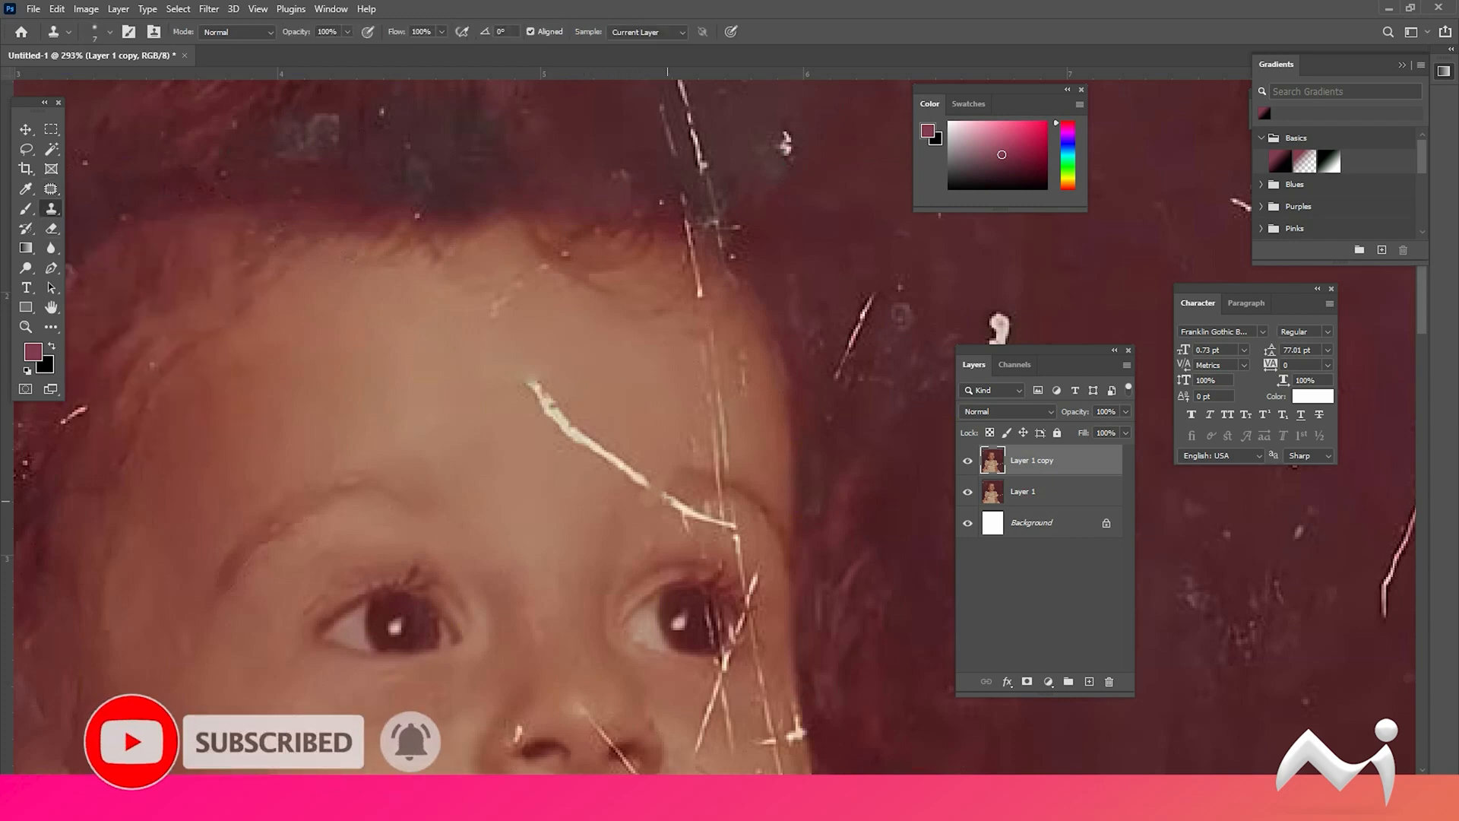
click(668, 501)
Step: Patch out the isolated crack segment in the middle of the forehead up to the cloned gap
key(j)
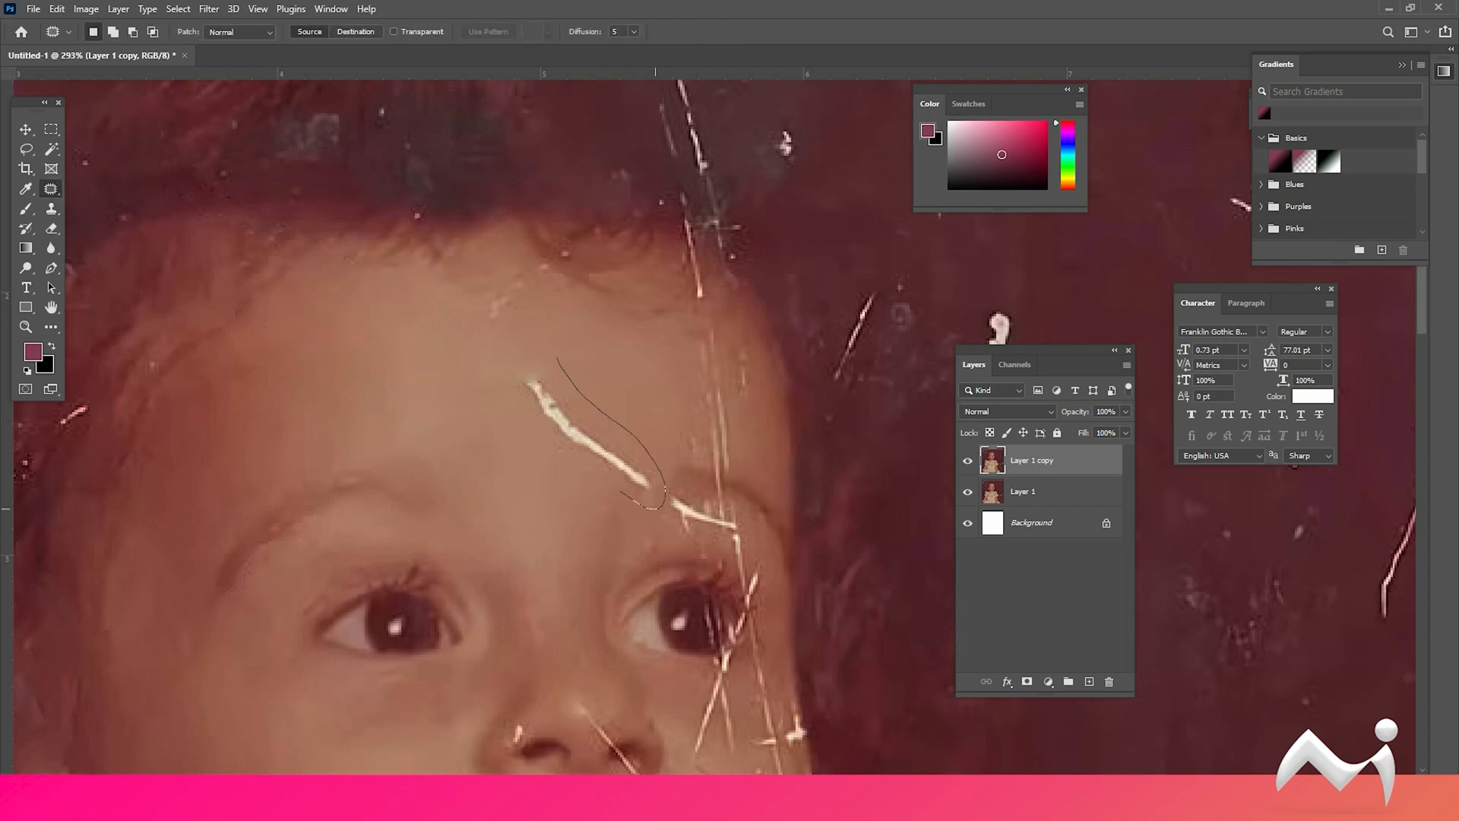
drag(557, 377, 557, 360)
drag(564, 407, 453, 424)
key(ctrl+d)
mouse_move(580, 414)
mouse_down()
mouse_move(549, 429)
mouse_move(540, 413)
mouse_up()
key(ctrl+d)
drag(545, 361, 545, 354)
key(ctrl+d)
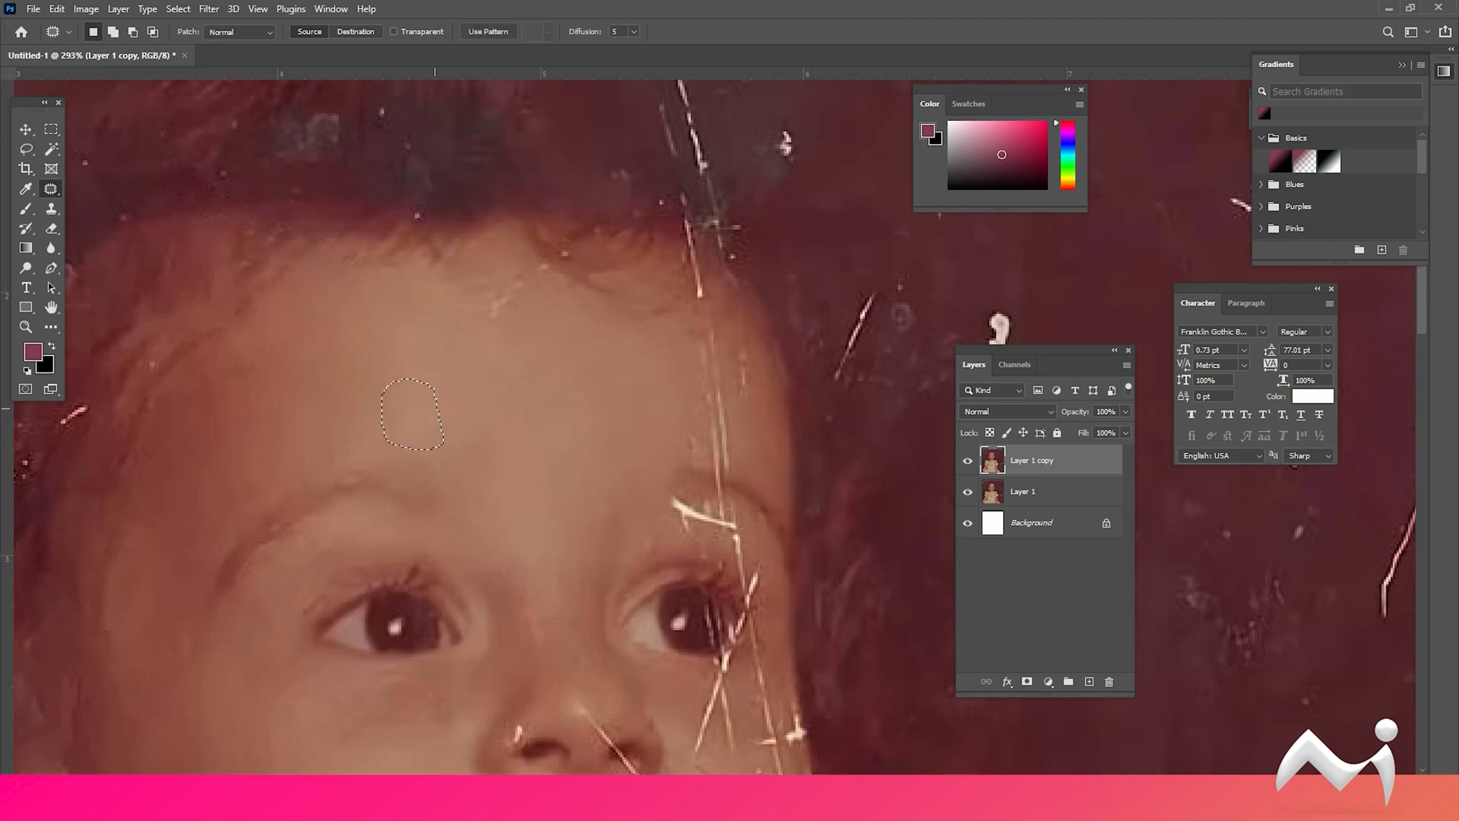
Step: Patch out the flecks on the upper forehead and the vertical scratches running from the hairline to the eyebrow
scroll(453, 409, down, 7)
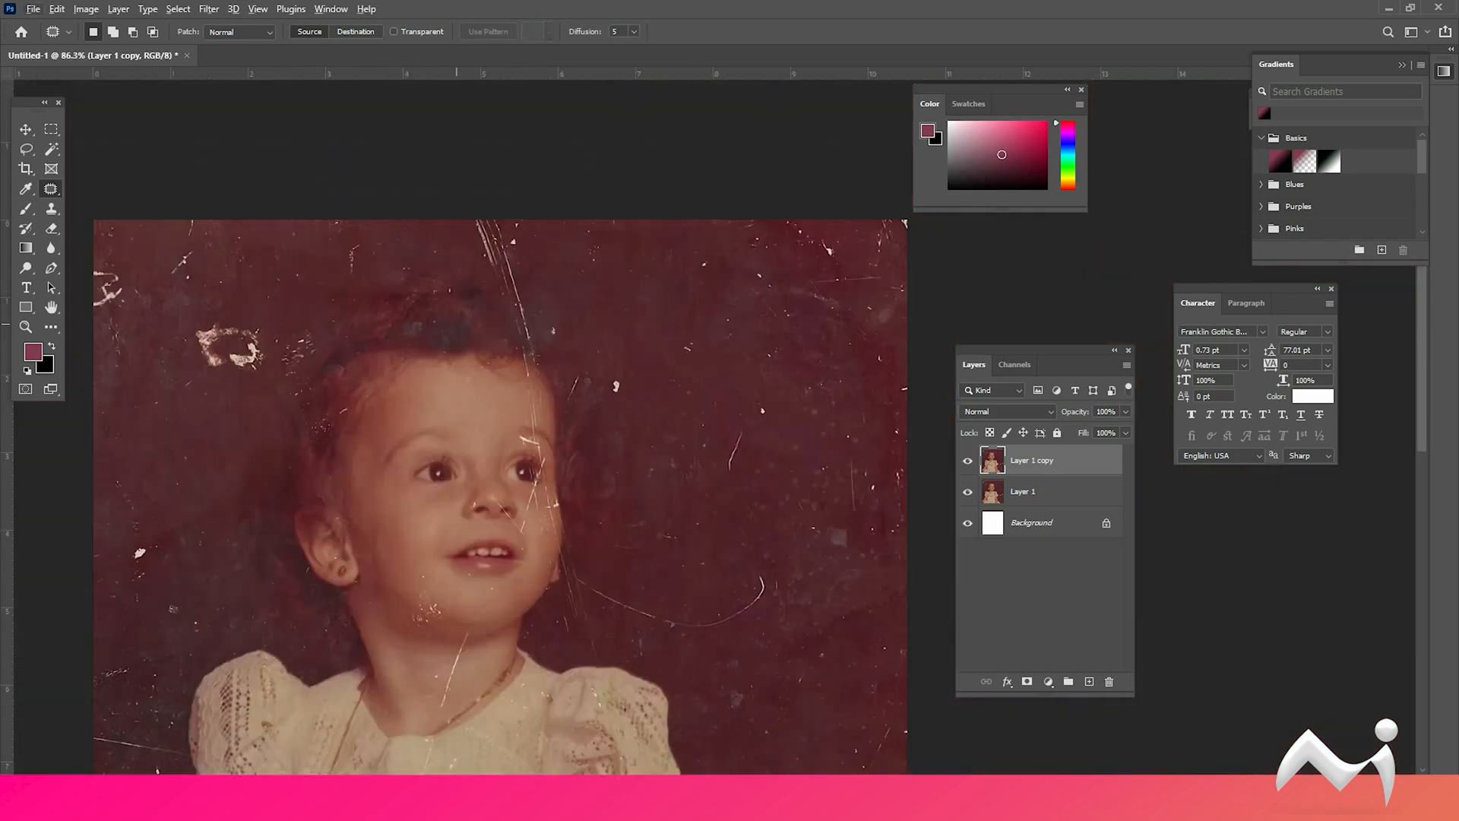
scroll(456, 411, up, 8)
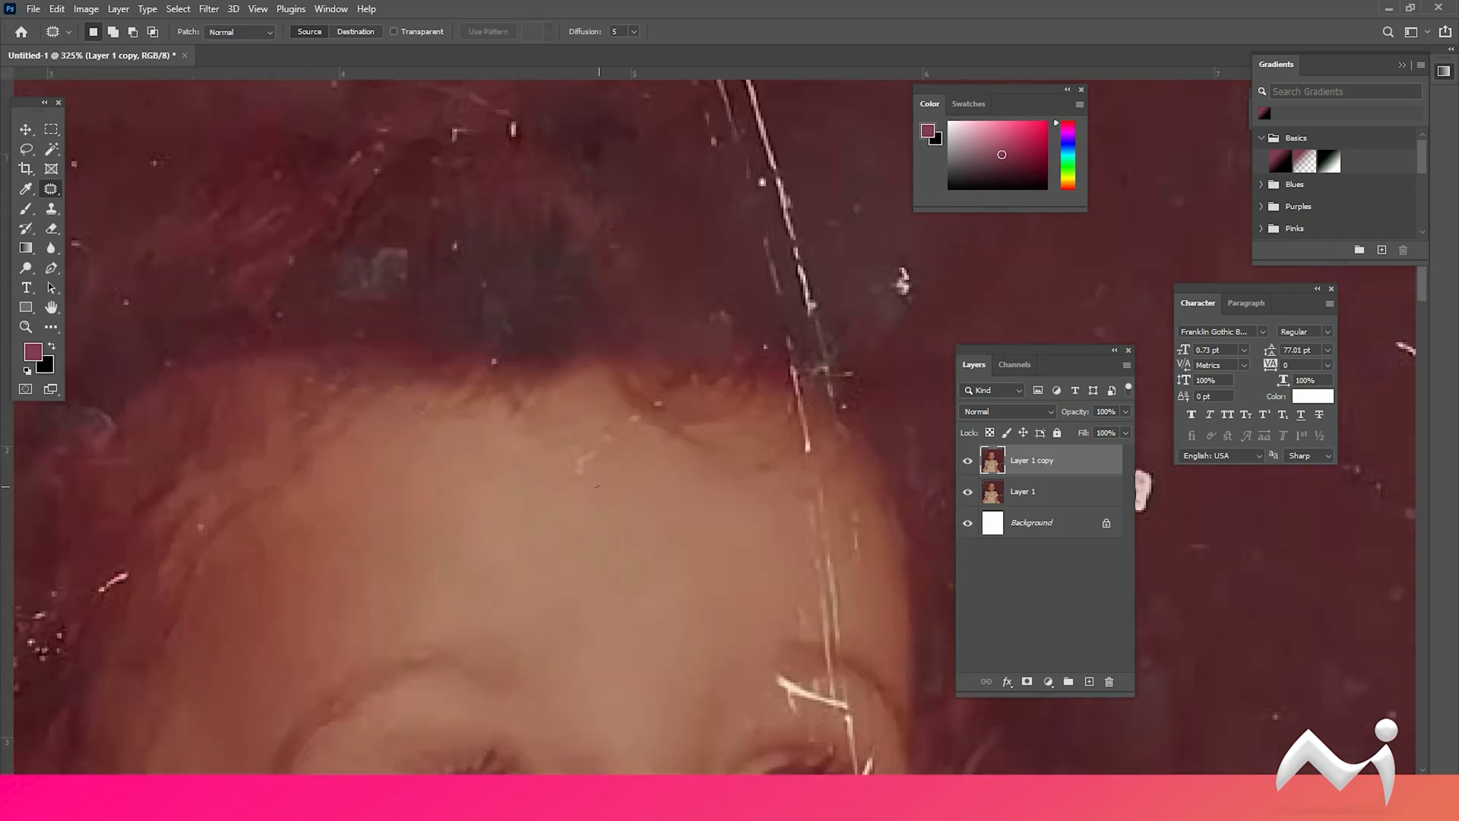
drag(562, 441, 438, 400)
drag(654, 460, 636, 572)
mouse_move(676, 496)
mouse_down()
mouse_move(649, 514)
mouse_move(670, 484)
mouse_move(632, 486)
mouse_up()
mouse_move(693, 553)
mouse_down()
mouse_move(668, 630)
mouse_move(688, 565)
mouse_move(656, 593)
mouse_up()
drag(676, 615, 676, 562)
mouse_move(711, 508)
mouse_down()
mouse_move(722, 525)
mouse_move(691, 555)
mouse_up()
mouse_move(704, 542)
mouse_down()
mouse_move(669, 658)
mouse_move(721, 557)
mouse_up()
drag(688, 608, 655, 604)
mouse_move(692, 654)
mouse_down()
mouse_move(665, 627)
mouse_move(639, 520)
mouse_move(637, 566)
mouse_up()
scroll(639, 520, up, 4)
mouse_move(627, 549)
mouse_down()
mouse_move(597, 549)
mouse_move(655, 461)
mouse_up()
key(ctrl+d)
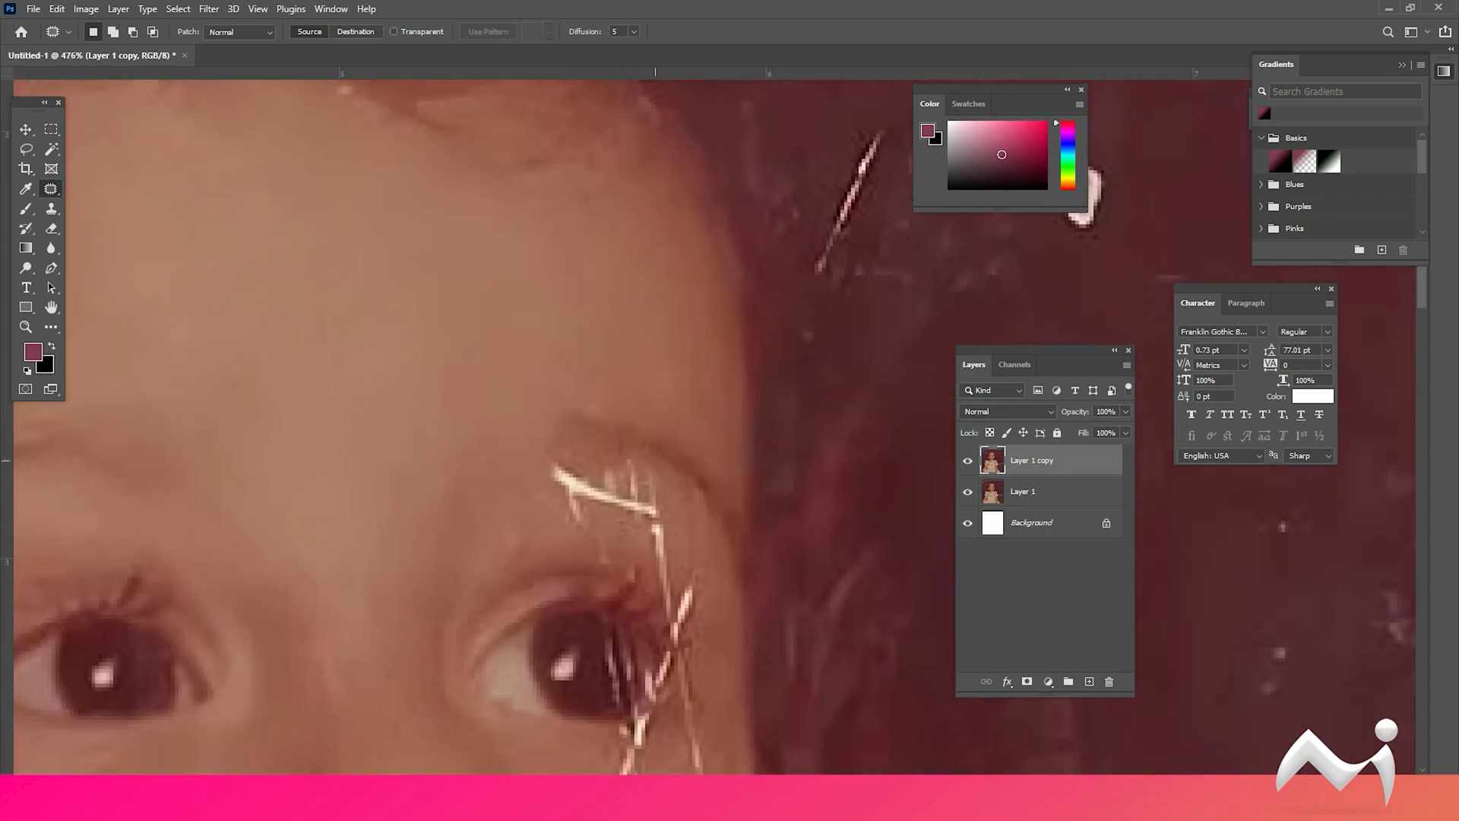
Step: Remove the last crack segment and fine scratches over the eyebrow using the Clone Stamp and Patch tools
key(s)
drag(654, 478, 600, 467)
key(j)
mouse_move(675, 533)
mouse_down()
mouse_move(589, 530)
mouse_move(674, 529)
mouse_up()
drag(635, 506, 536, 504)
key(ctrl+d)
mouse_move(605, 550)
mouse_down()
mouse_move(603, 523)
mouse_move(559, 495)
mouse_up()
key(ctrl+d)
key(ctrl+d)
key(ctrl+d)
key(ctrl+d)
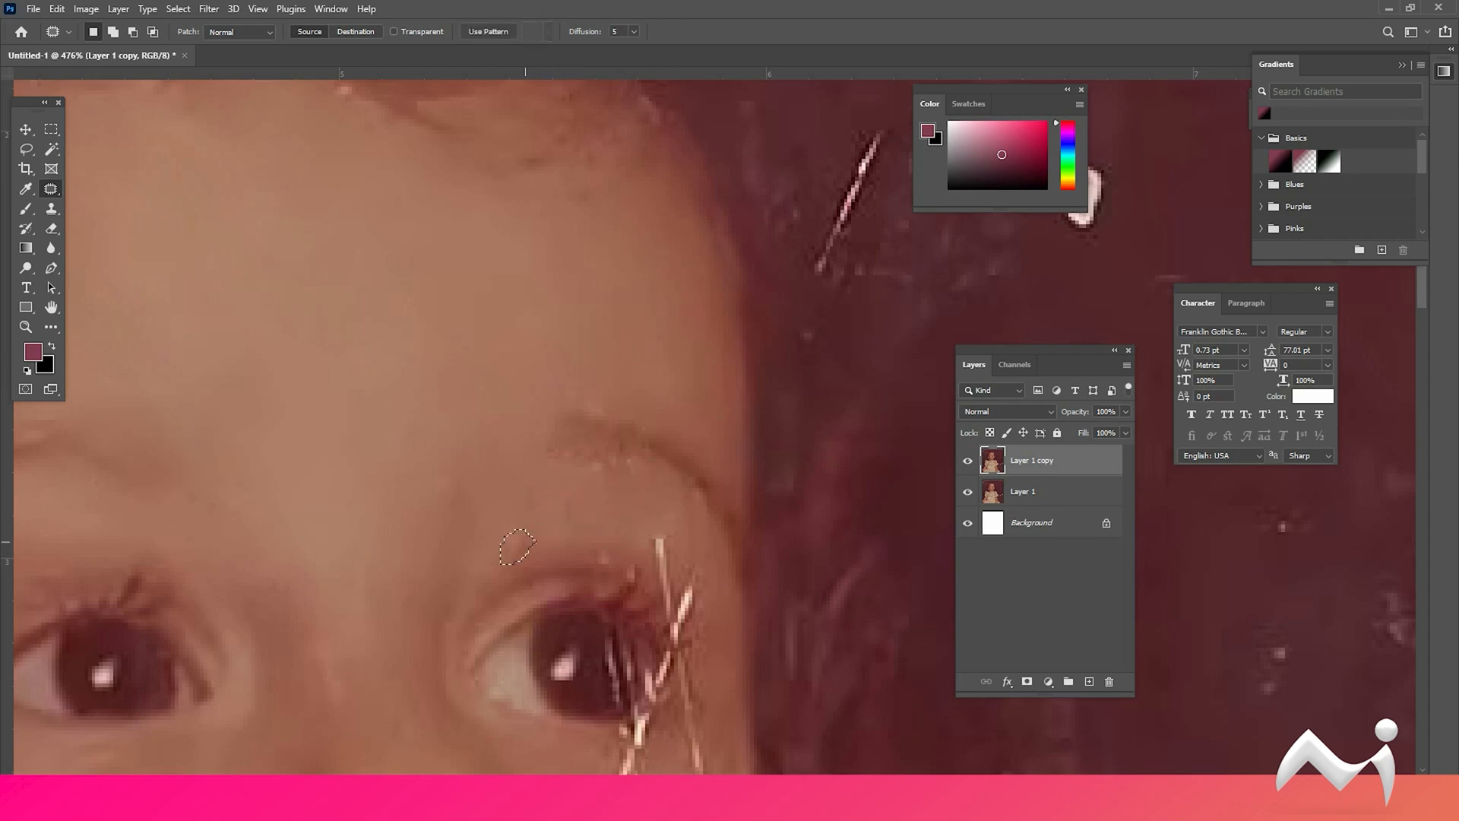
Step: Clone gaps into the crossing scratches beside the scratched eye and patch out the vertical one above its outer corner
drag(694, 562, 655, 379)
key(s)
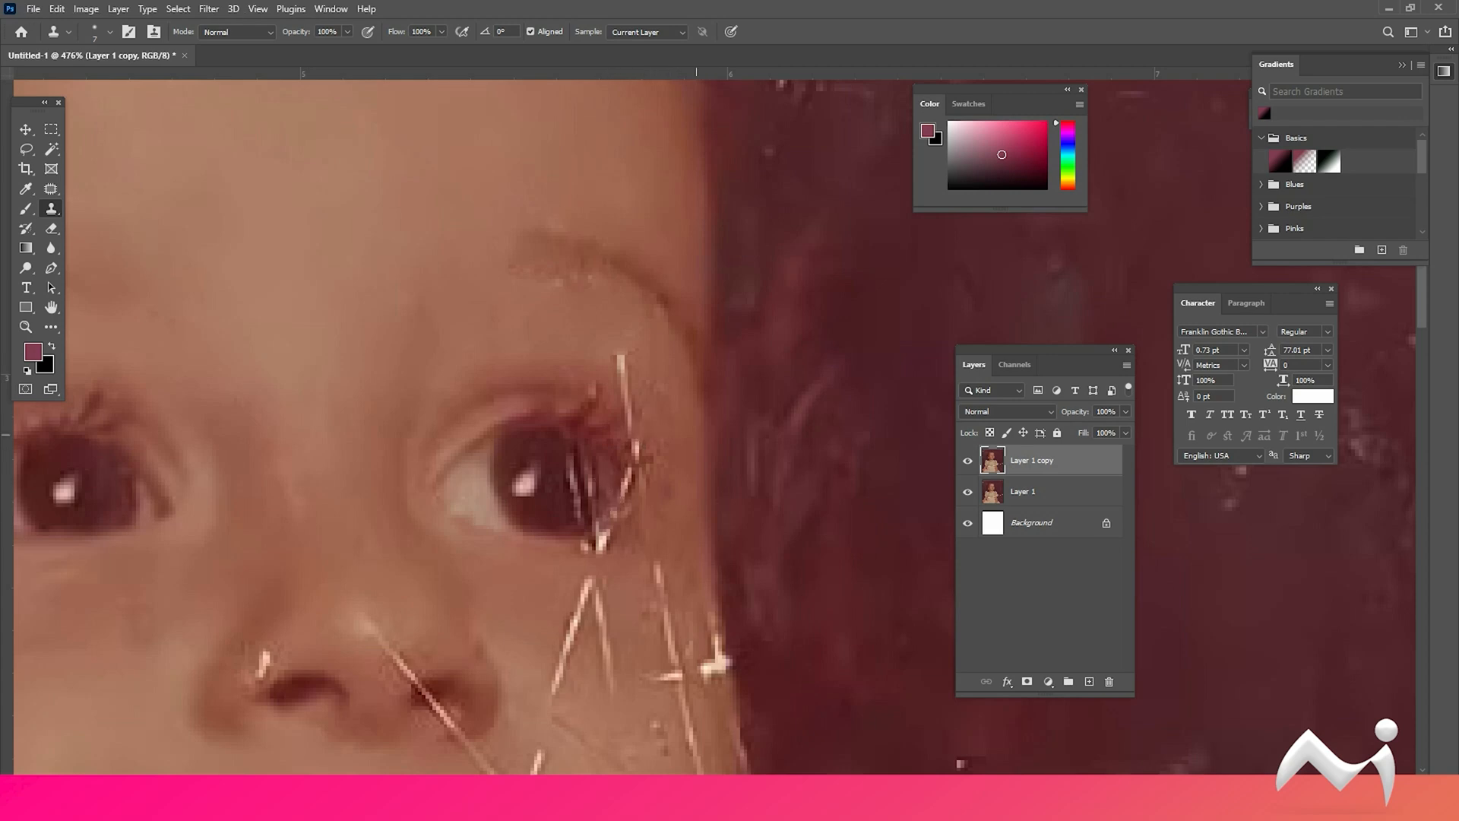
key(j)
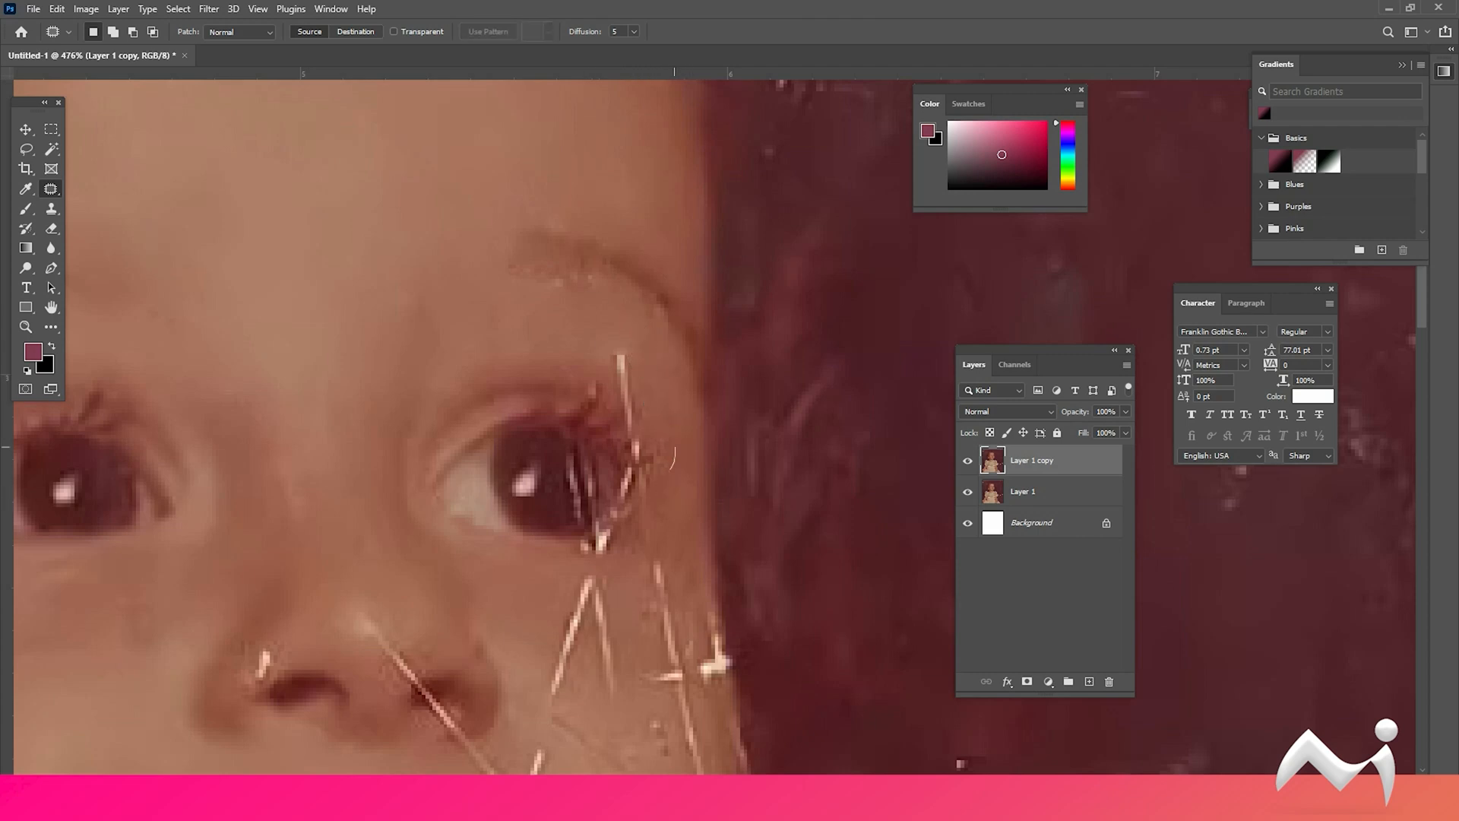
drag(626, 340, 656, 400)
drag(632, 386, 656, 370)
Step: Patch out the white specks on the cheek beside the mouth and on the chin
drag(683, 443, 752, 162)
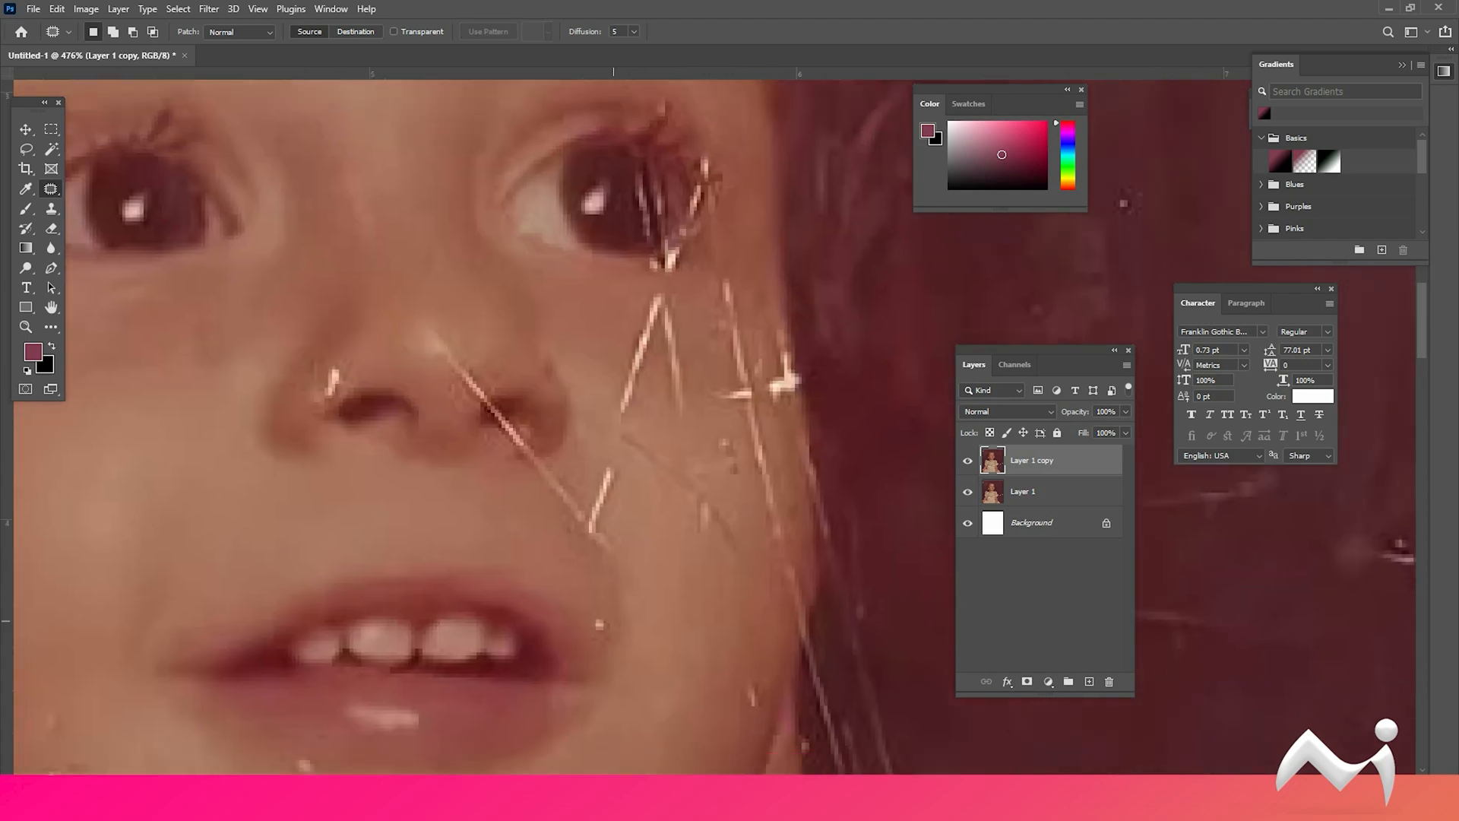
drag(633, 619, 601, 539)
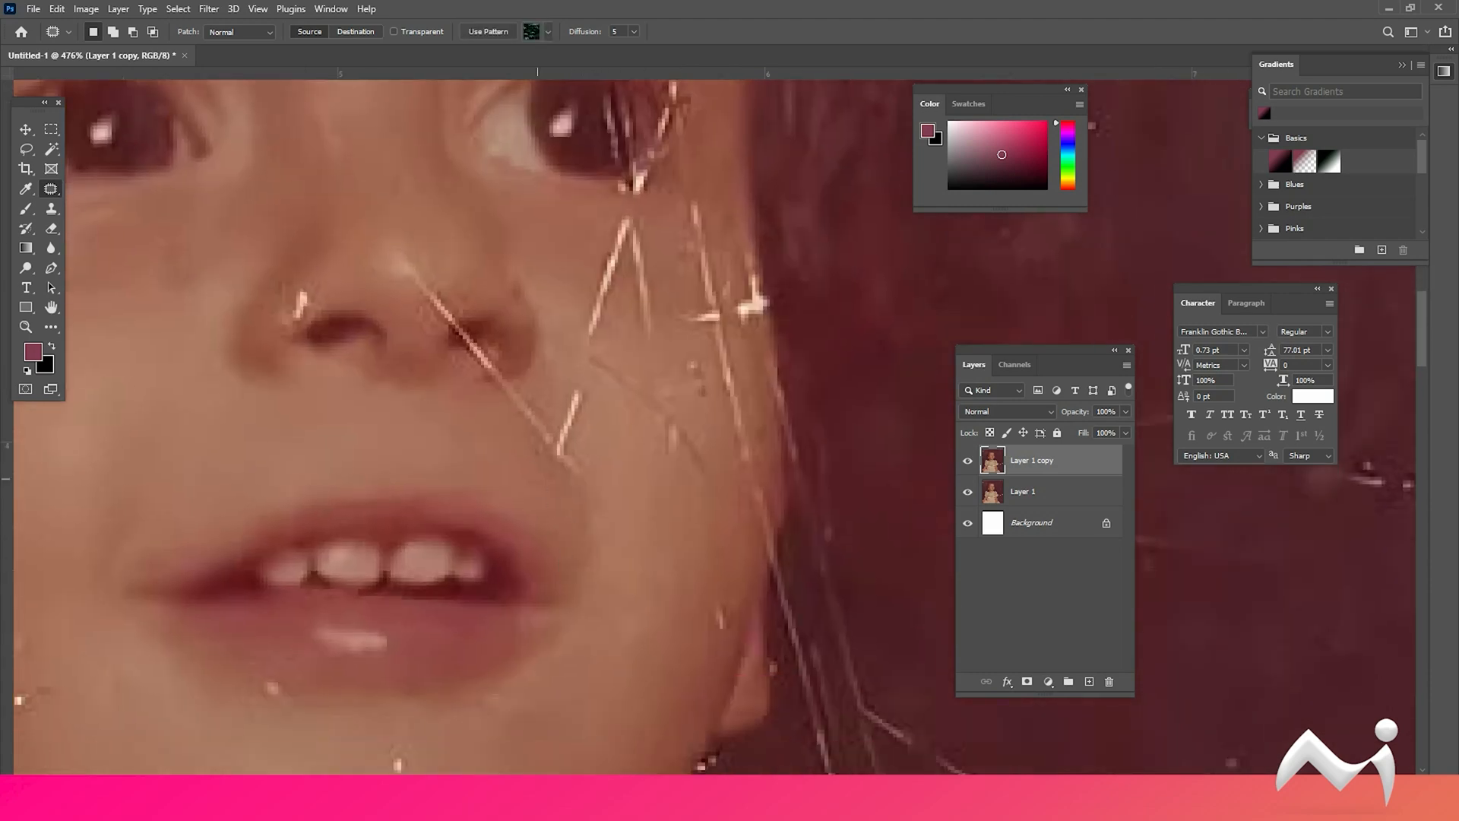
drag(704, 630, 710, 637)
drag(721, 621, 701, 600)
drag(413, 748, 494, 563)
mouse_move(480, 553)
mouse_down()
mouse_move(511, 574)
mouse_move(487, 556)
mouse_up()
drag(490, 569, 521, 551)
Step: Patch out the white mark on the outer side of the nostril
mouse_move(399, 111)
mouse_down()
mouse_move(399, 408)
mouse_move(513, 586)
mouse_move(483, 578)
mouse_up()
mouse_move(493, 566)
mouse_down()
mouse_move(473, 590)
mouse_move(491, 561)
mouse_move(532, 566)
mouse_up()
mouse_move(524, 584)
mouse_down()
mouse_move(534, 570)
mouse_move(529, 593)
mouse_up()
mouse_move(519, 593)
mouse_down()
mouse_move(543, 567)
mouse_move(476, 608)
mouse_up()
key(Return)
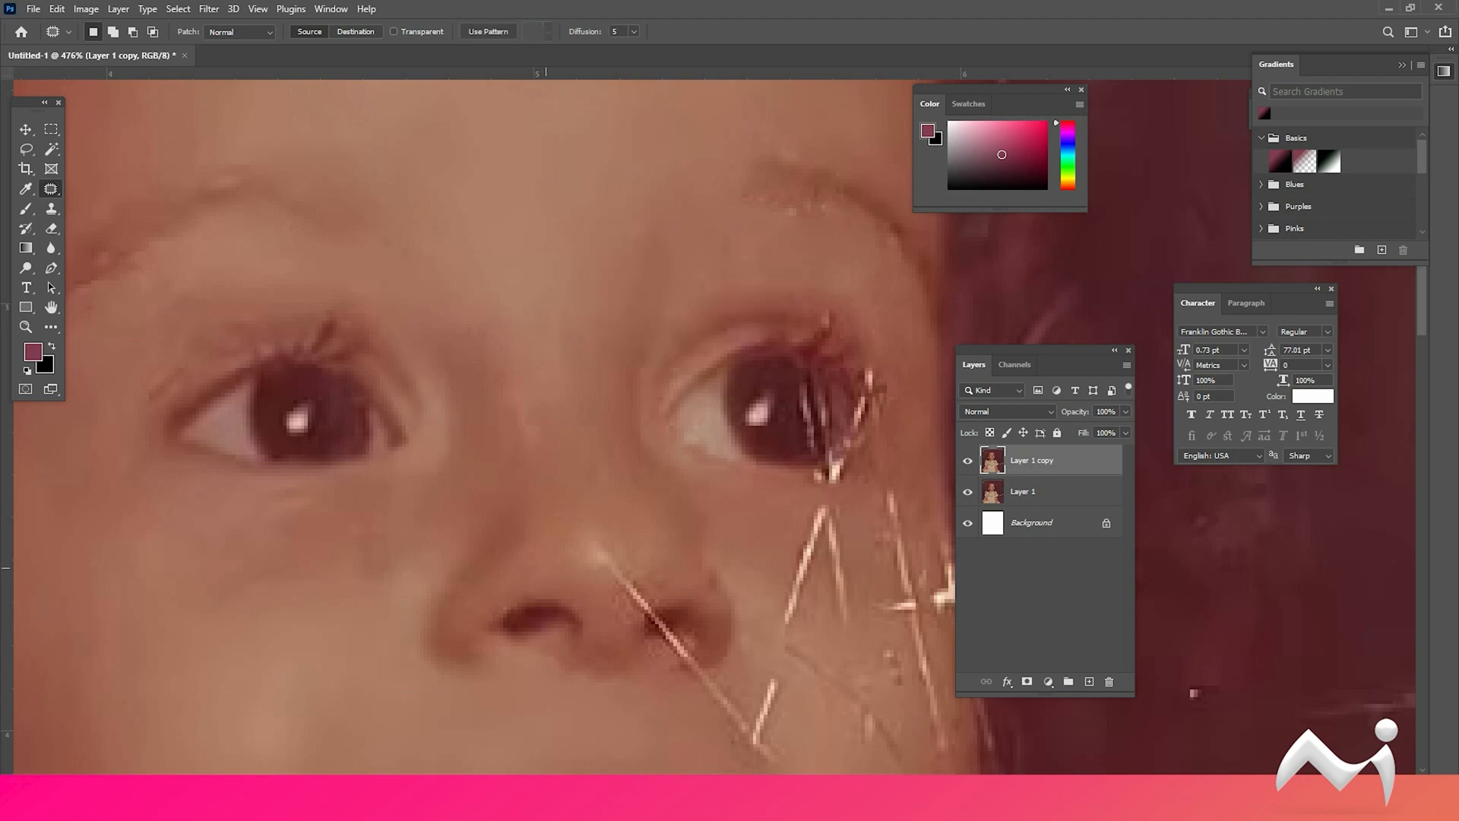
Step: Patch out the upper part of the diagonal scratch on the tip of the nose, down to the nostril
mouse_move(643, 532)
mouse_down()
mouse_move(625, 589)
mouse_move(628, 569)
mouse_up()
click(623, 558)
mouse_move(625, 584)
mouse_down()
mouse_move(612, 600)
mouse_move(655, 584)
mouse_move(651, 597)
mouse_up()
drag(643, 602, 642, 535)
click(654, 586)
mouse_move(646, 545)
mouse_down()
mouse_move(635, 556)
mouse_move(634, 541)
mouse_up()
mouse_move(636, 530)
mouse_down()
mouse_move(628, 541)
mouse_move(646, 540)
mouse_move(638, 525)
mouse_up()
click(661, 530)
drag(765, 560, 705, 496)
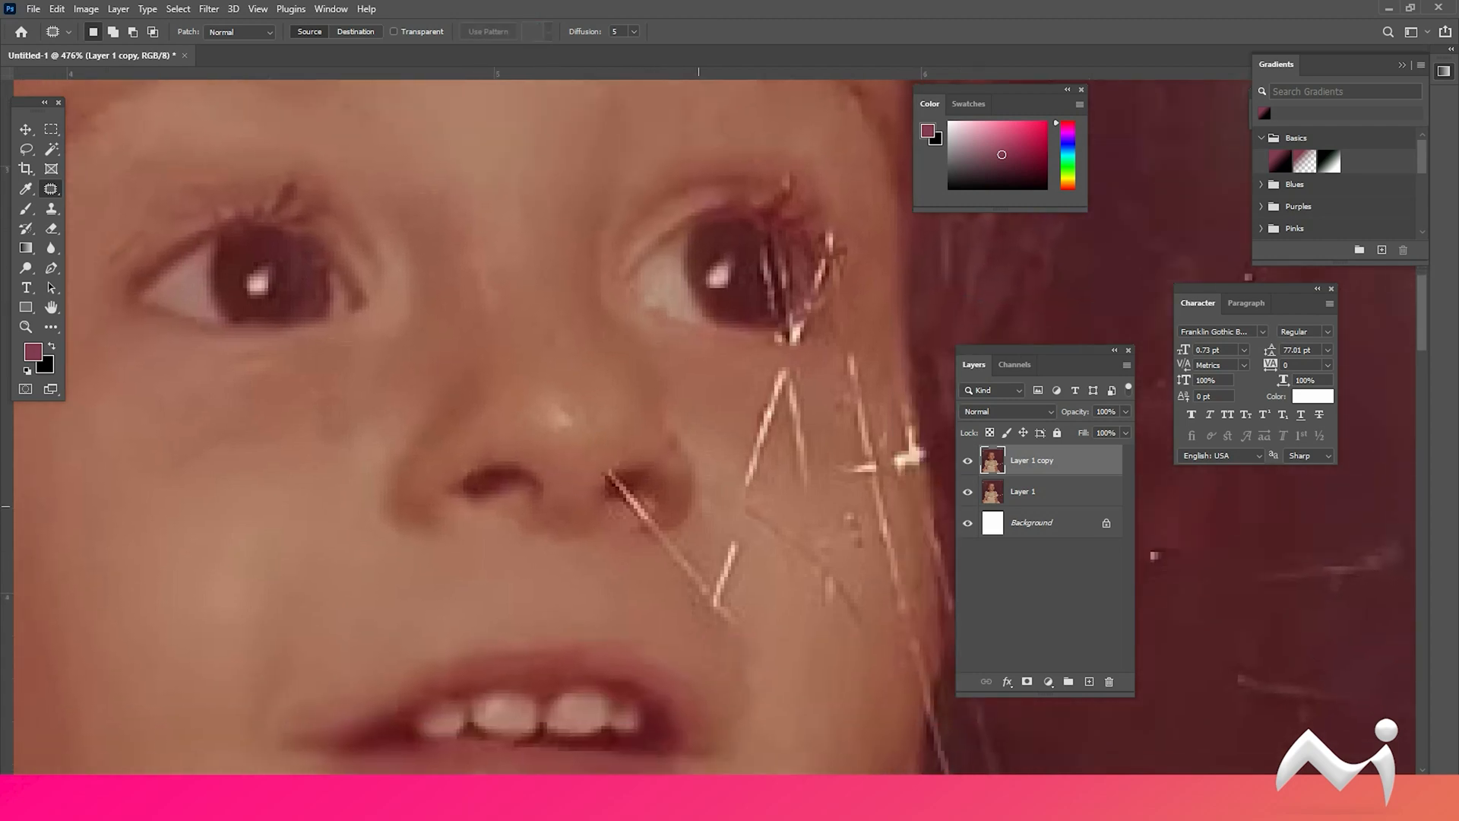
scroll(686, 544, down, 11)
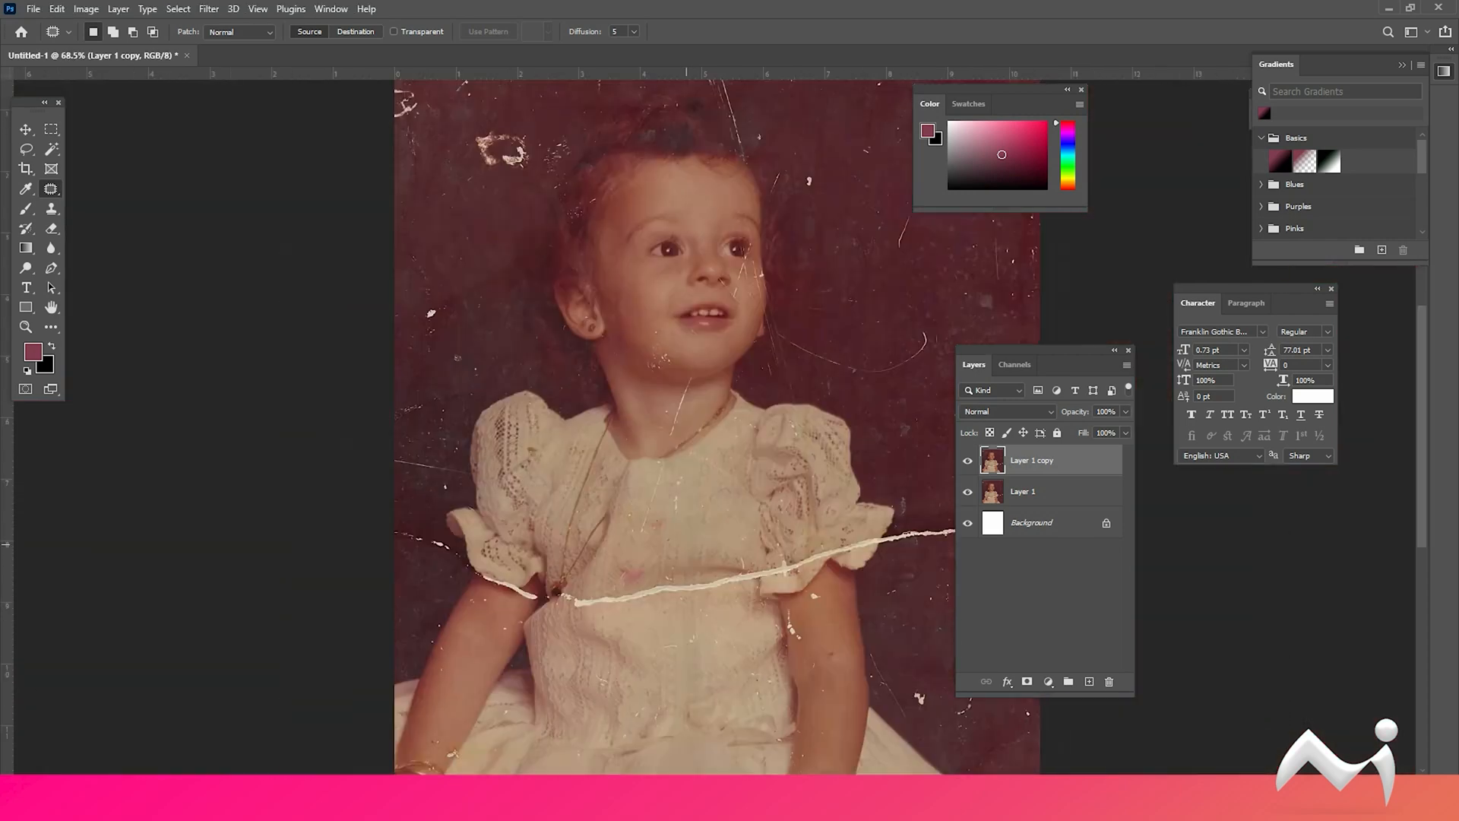
scroll(665, 83, up, 5)
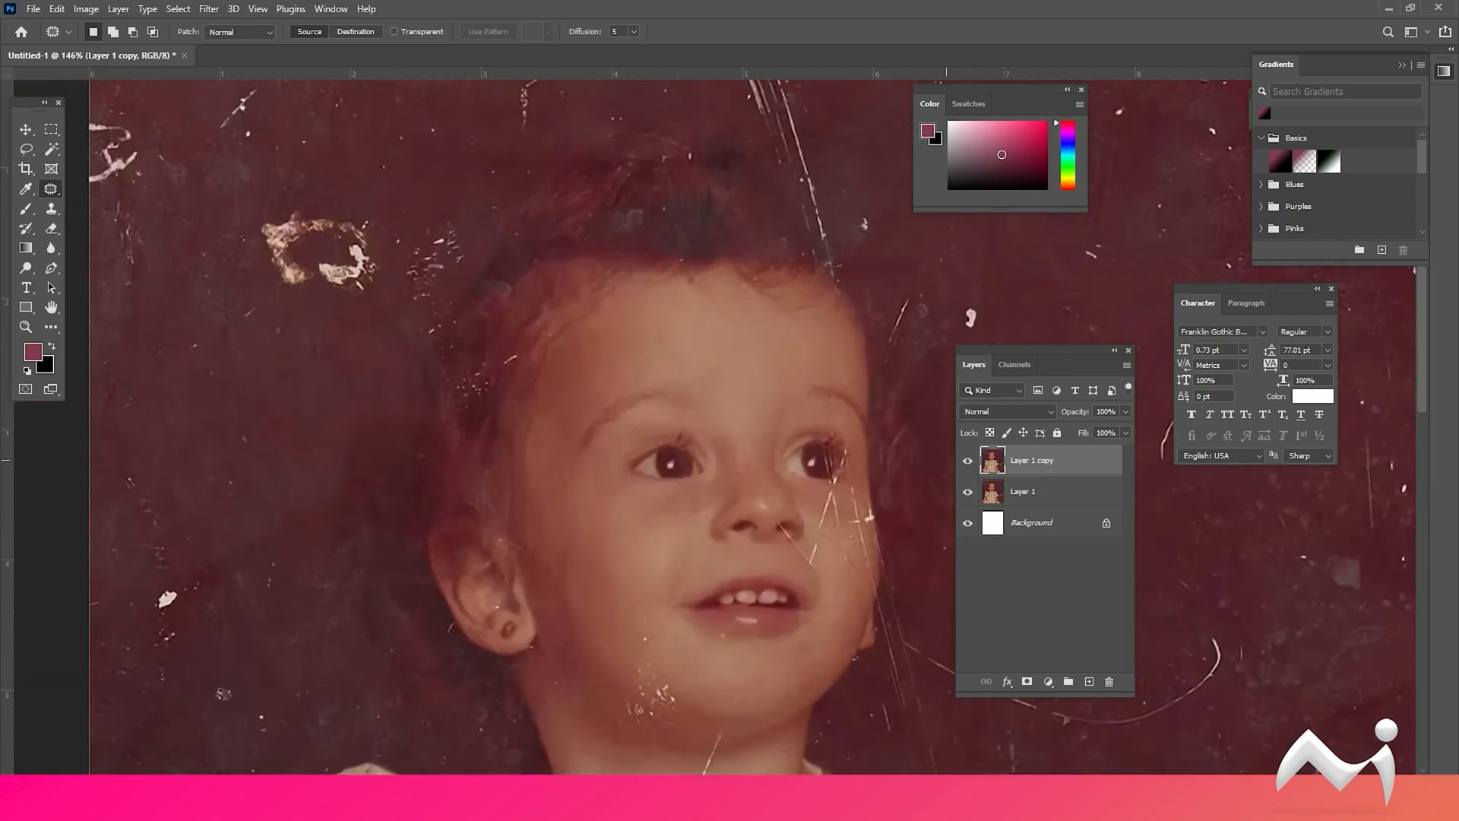
Step: Compare the retouched copy layer with the original beneath it by repeatedly hiding and showing the copy
click(968, 461)
click(968, 461)
click(968, 461)
click(968, 461)
click(968, 460)
click(967, 461)
click(968, 461)
click(967, 461)
click(968, 460)
click(968, 460)
click(967, 461)
click(968, 461)
Step: Patch out the scratches in the middle of the neck below the chin
drag(645, 621, 675, 570)
scroll(676, 570, up, 4)
mouse_move(783, 597)
mouse_down()
mouse_move(719, 578)
mouse_move(731, 583)
mouse_up()
key(ctrl+d)
mouse_move(751, 662)
mouse_down()
mouse_move(734, 553)
mouse_move(684, 439)
mouse_up()
key(ctrl+d)
drag(707, 523, 698, 470)
drag(692, 492, 705, 490)
key(ctrl+d)
Step: Patch out the marks on the lower part of the neck using clean skin nearby
drag(636, 584, 675, 553)
drag(668, 534, 705, 528)
key(ctrl+d)
mouse_move(640, 575)
mouse_down()
mouse_move(597, 574)
mouse_move(641, 574)
mouse_up()
drag(620, 574, 647, 577)
key(ctrl+d)
Step: Patch out the remaining small marks on the upper neck under the chin
mouse_move(653, 515)
mouse_down()
mouse_move(662, 483)
mouse_move(656, 512)
mouse_up()
drag(642, 513, 673, 520)
key(ctrl+d)
mouse_move(663, 509)
mouse_down()
mouse_move(729, 555)
mouse_move(722, 546)
mouse_move(768, 538)
mouse_move(784, 565)
mouse_move(787, 541)
mouse_move(682, 521)
mouse_up()
key(ctrl+d)
key(ctrl+d)
key(ctrl+d)
Step: Patch out the marks along the edge of the neck and jaw below the ear
drag(537, 491, 534, 494)
key(ctrl+d)
drag(558, 403, 610, 537)
mouse_move(606, 530)
mouse_down()
mouse_move(590, 505)
mouse_move(606, 526)
mouse_up()
drag(596, 520, 608, 536)
key(ctrl+d)
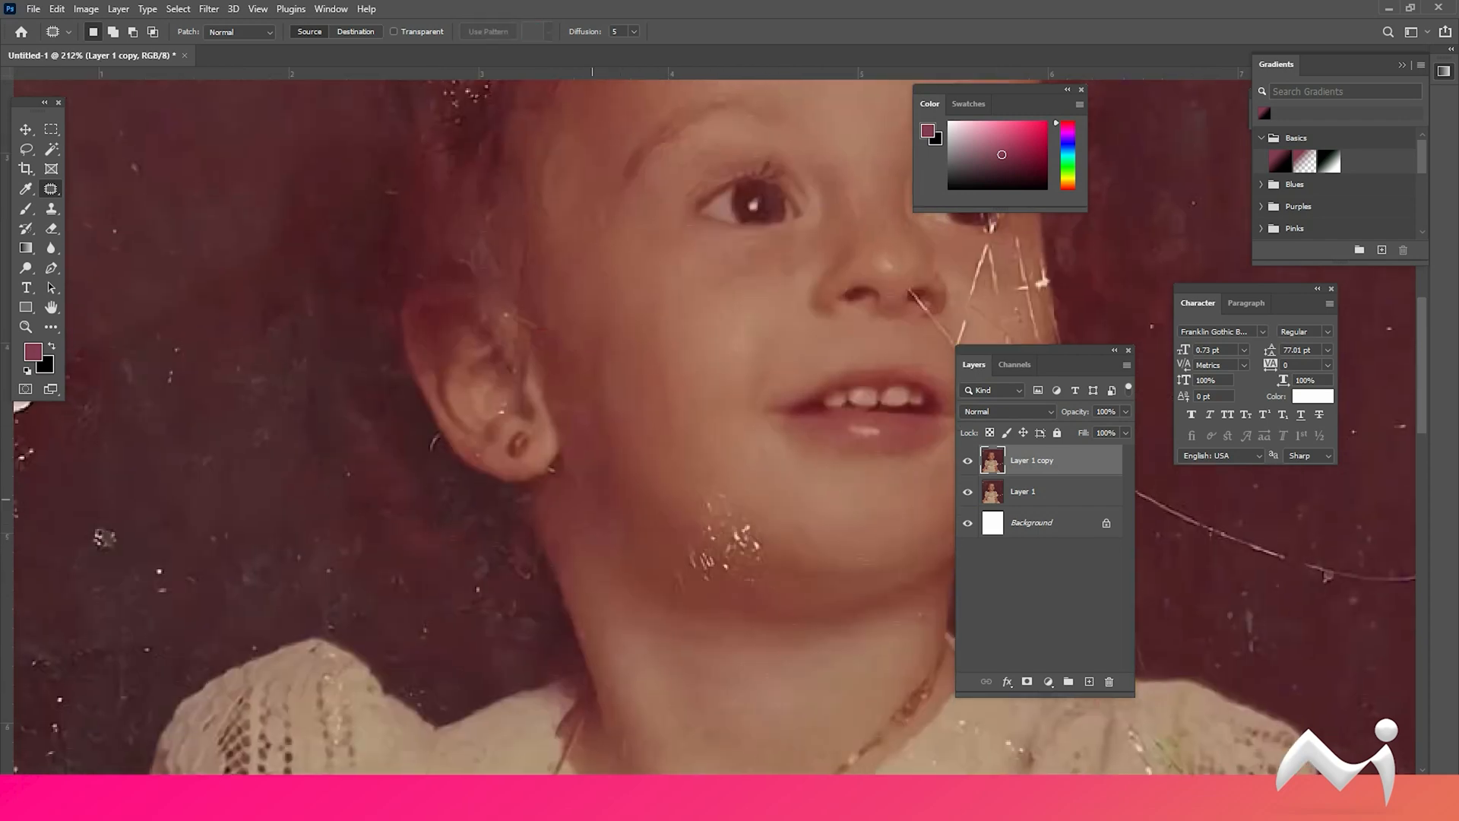
Step: Patch out the speck on the ear's lower rim and the marks in the background beside it
scroll(511, 310, up, 8)
drag(511, 310, 617, 519)
drag(597, 736, 603, 595)
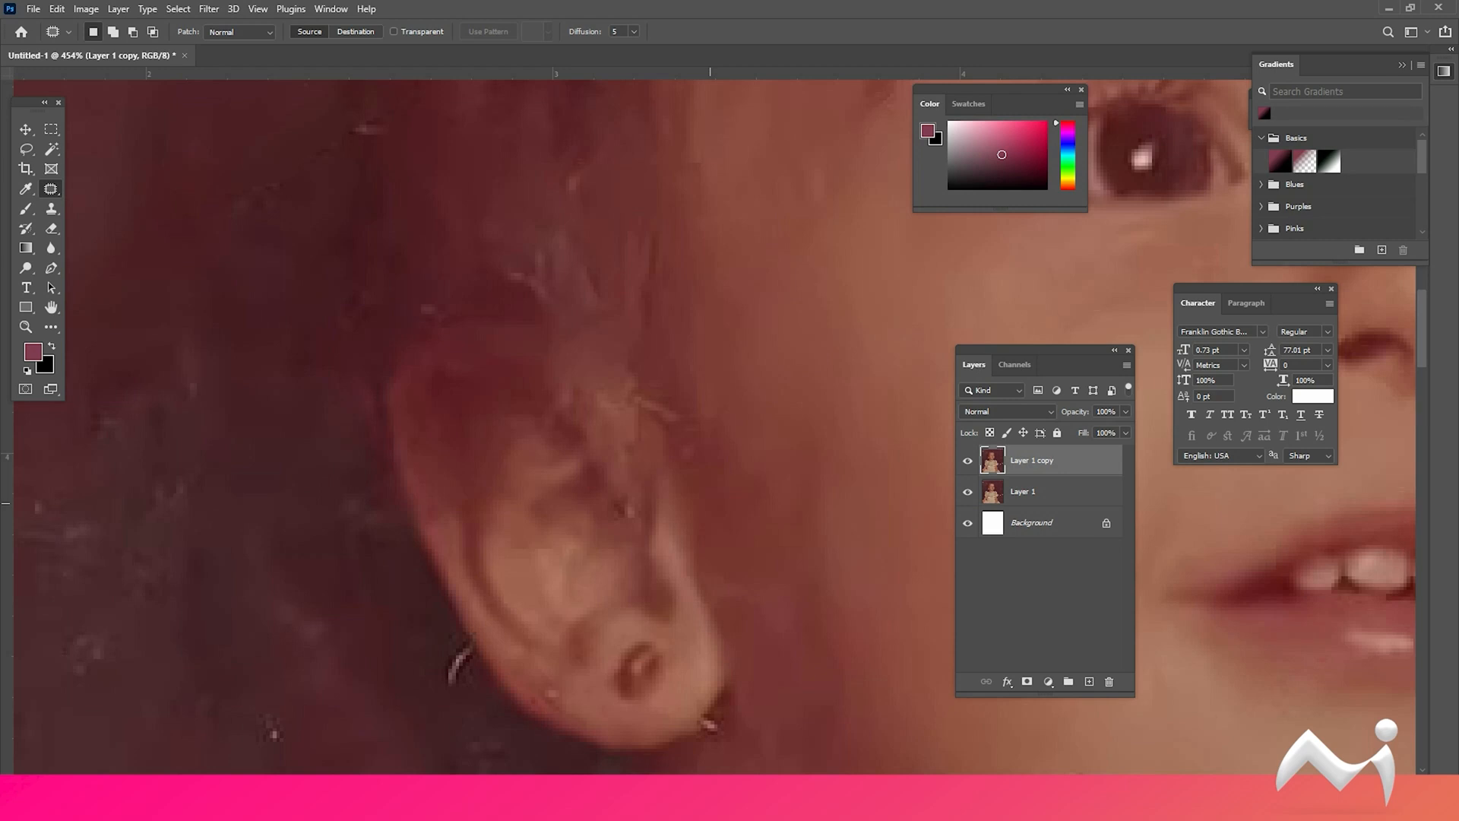
drag(545, 681, 572, 703)
drag(465, 678, 537, 692)
mouse_move(529, 701)
mouse_down()
mouse_move(504, 706)
mouse_move(537, 519)
mouse_up()
key(ctrl+d)
drag(386, 541, 320, 532)
key(ctrl+d)
Step: Patch out the light specks in the dark background below the ear, above the shoulder
mouse_move(365, 707)
mouse_down()
mouse_move(376, 536)
mouse_move(337, 546)
mouse_up()
mouse_move(338, 559)
mouse_down()
mouse_move(304, 525)
mouse_move(298, 560)
mouse_move(374, 620)
mouse_up()
key(ctrl+d)
drag(488, 617, 491, 622)
drag(505, 637, 473, 600)
key(ctrl+d)
Step: Patch out the marks on the skin between the mouth corner and the speck cluster on the chin
drag(874, 494, 309, 520)
drag(608, 486, 612, 489)
key(ctrl+d)
mouse_move(620, 490)
mouse_down()
mouse_move(589, 425)
mouse_move(647, 505)
mouse_move(623, 448)
mouse_up()
key(ctrl+d)
drag(601, 608, 570, 520)
drag(511, 584, 555, 604)
key(ctrl+d)
Step: Patch out the faint marks on the chin below the lower lip, beside the white speck cluster
drag(692, 583, 594, 591)
drag(594, 549, 597, 552)
drag(596, 577, 663, 580)
key(ctrl+d)
mouse_move(646, 532)
mouse_down()
mouse_move(643, 624)
mouse_move(568, 585)
mouse_move(639, 572)
mouse_up()
key(ctrl+d)
drag(658, 540, 662, 544)
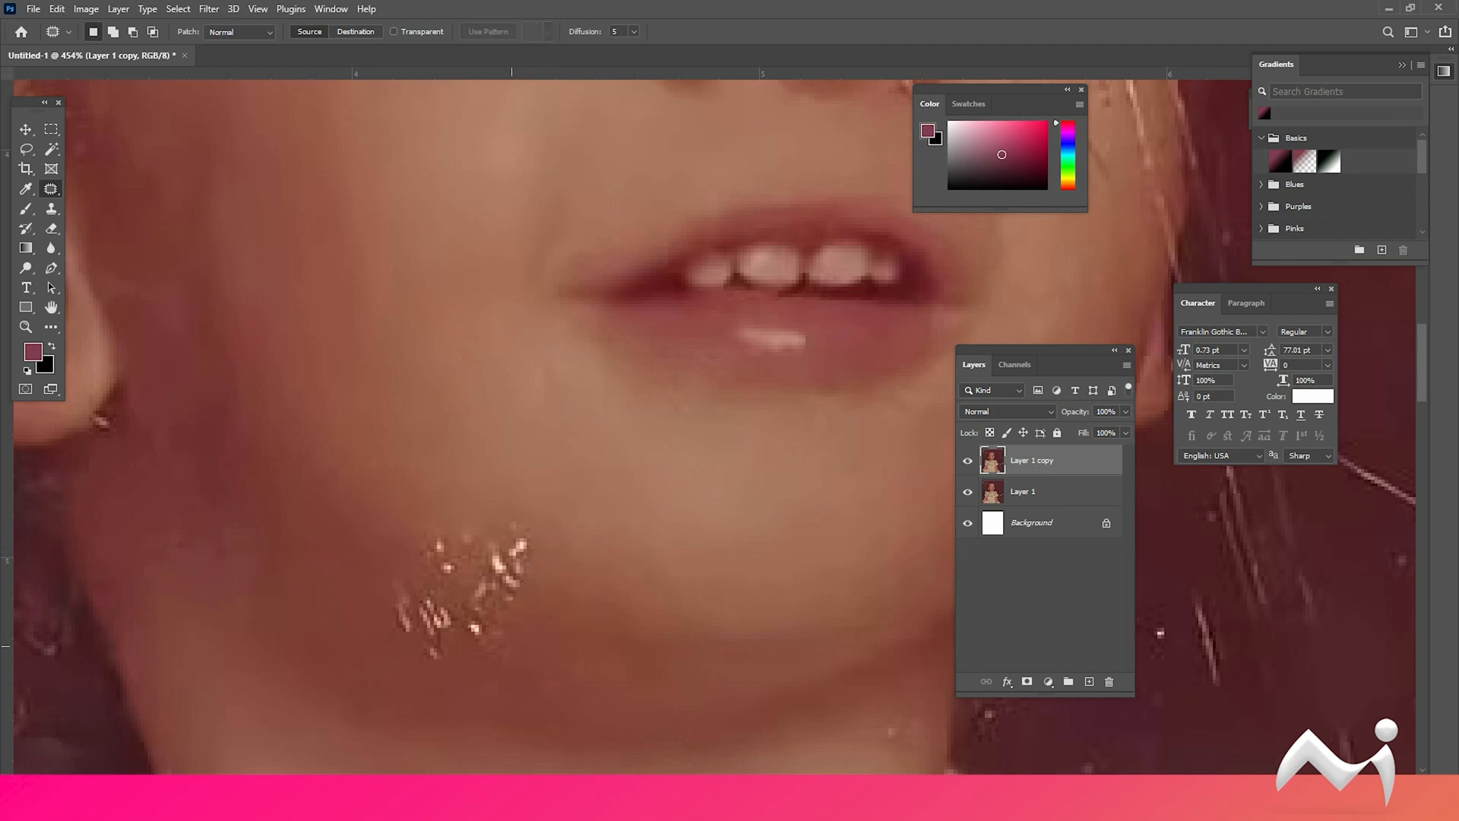
Step: Patch out the cluster of white specks on the chin piece by piece with the clean skin around it
drag(415, 634, 404, 573)
drag(404, 608, 346, 608)
key(ctrl+d)
drag(415, 563, 403, 532)
key(ctrl+d)
mouse_move(550, 564)
mouse_down()
mouse_move(541, 580)
mouse_move(608, 589)
mouse_up()
key(ctrl+d)
drag(456, 600, 460, 608)
drag(445, 631, 498, 646)
key(ctrl+d)
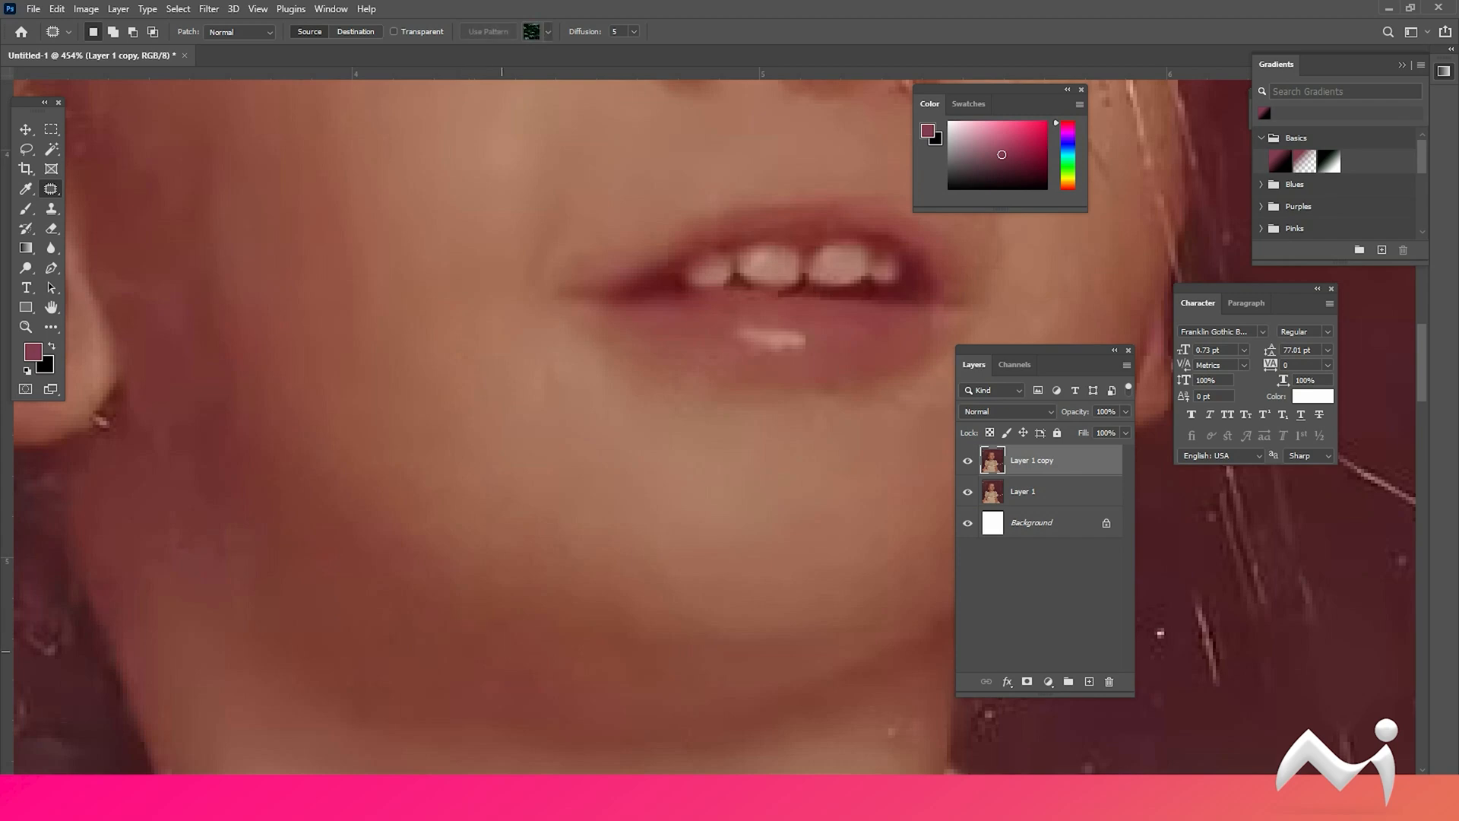
drag(389, 616, 382, 619)
key(ctrl+d)
Step: Patch out the mark at the hairline beside the temple above the ear
mouse_move(517, 251)
mouse_down()
mouse_move(468, 329)
mouse_move(399, 752)
mouse_up()
drag(168, 235, 720, 707)
drag(499, 495, 452, 497)
drag(482, 516, 474, 451)
key(ctrl+d)
Step: Patch out the light marks along the outer edge of the hair above the ear, next to the background
mouse_move(304, 365)
mouse_down()
mouse_move(494, 471)
mouse_move(498, 490)
mouse_up()
drag(492, 501, 525, 486)
key(ctrl+d)
drag(486, 388, 487, 403)
key(ctrl+d)
drag(481, 469, 492, 558)
key(ctrl+d)
key(ctrl+d)
key(ctrl+d)
drag(466, 628, 503, 520)
drag(496, 508, 501, 480)
key(ctrl+d)
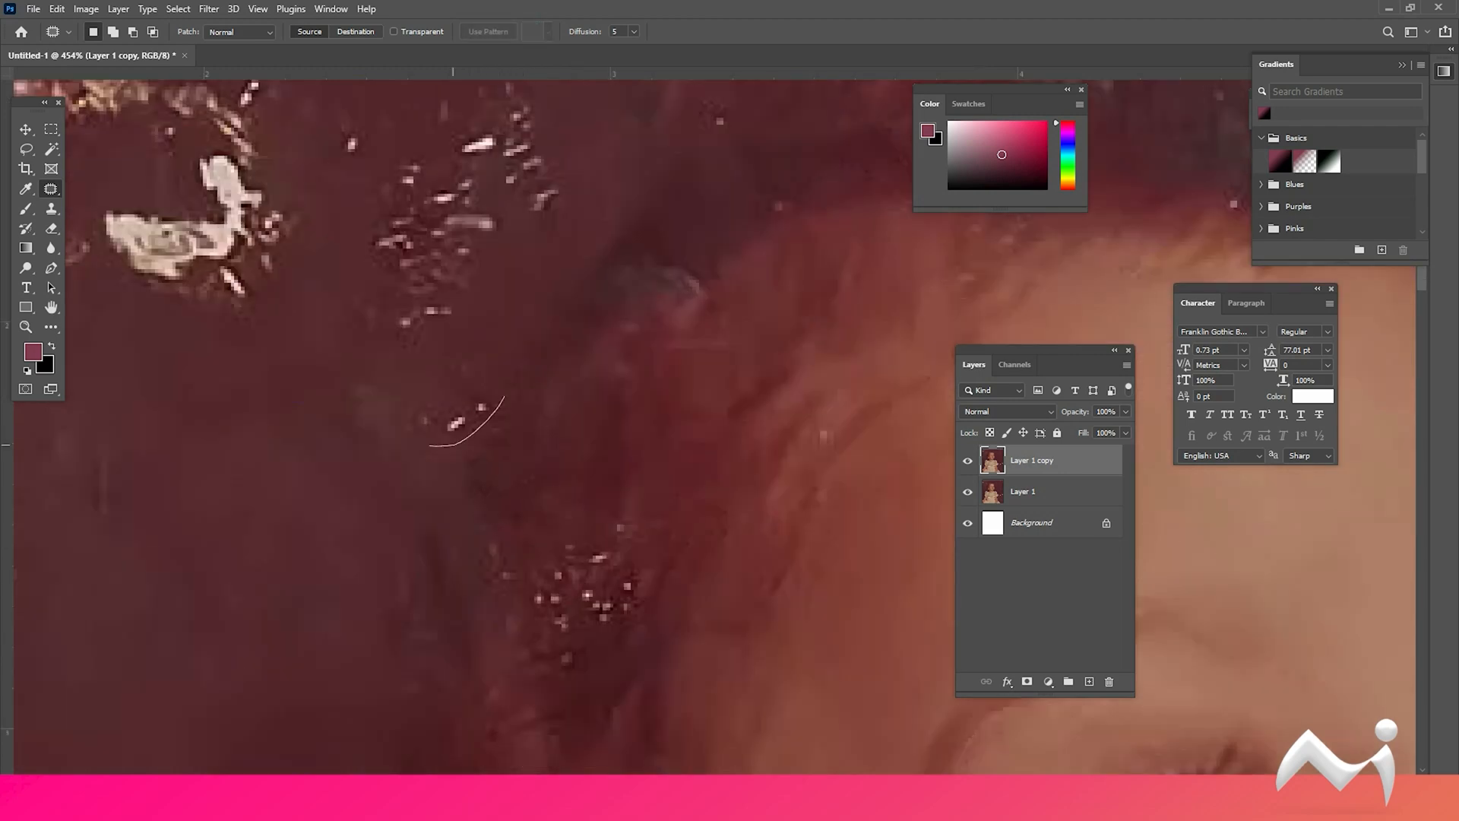
Step: Compare the retouched copy with the original layer and patch out the small mark on the forehead below the hairline
scroll(575, 375, down, 10)
scroll(598, 356, up, 3)
drag(598, 356, 494, 148)
click(968, 461)
click(968, 460)
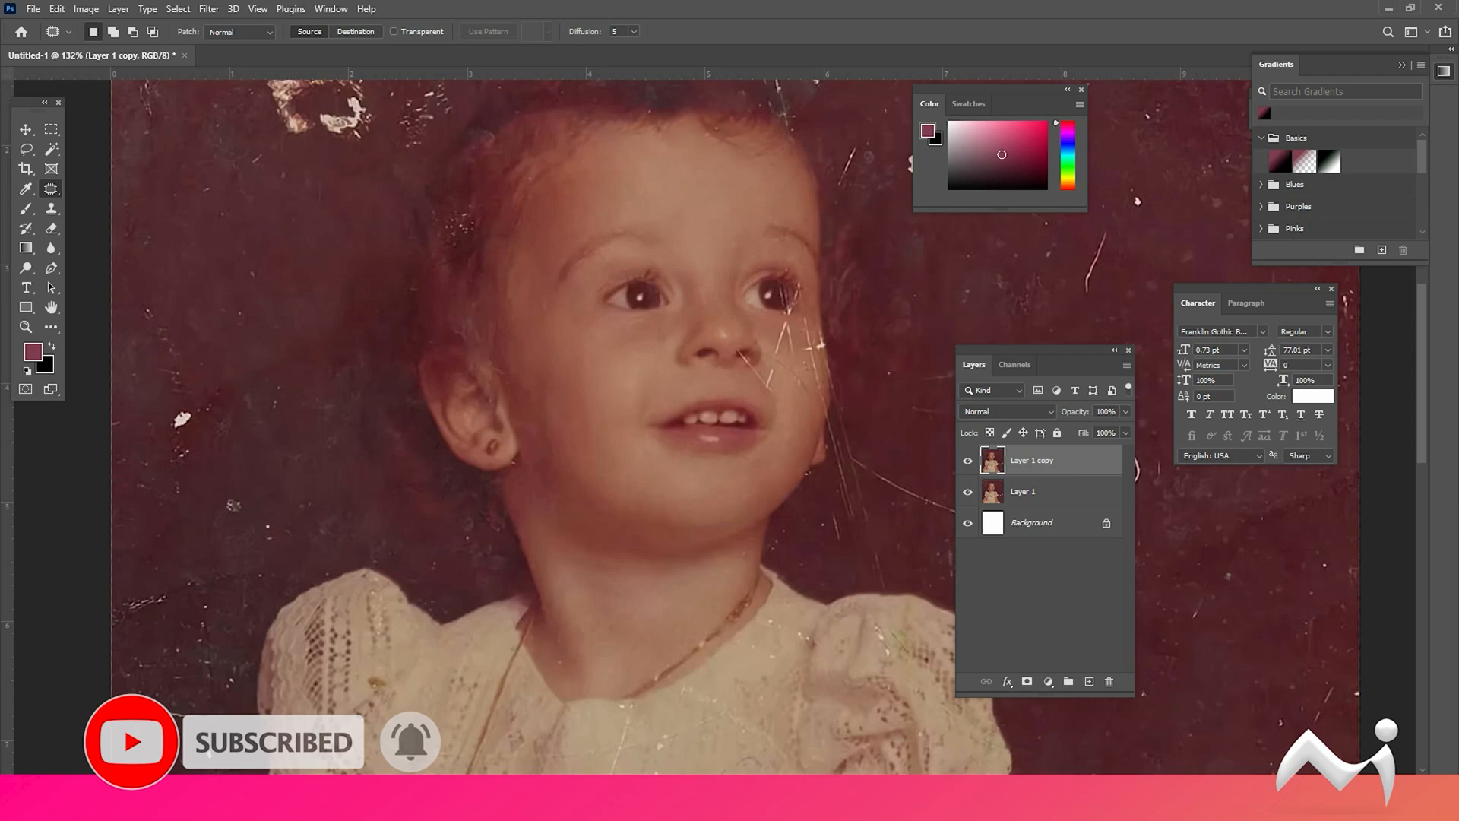
scroll(689, 130, up, 7)
drag(684, 145, 678, 146)
key(ctrl+d)
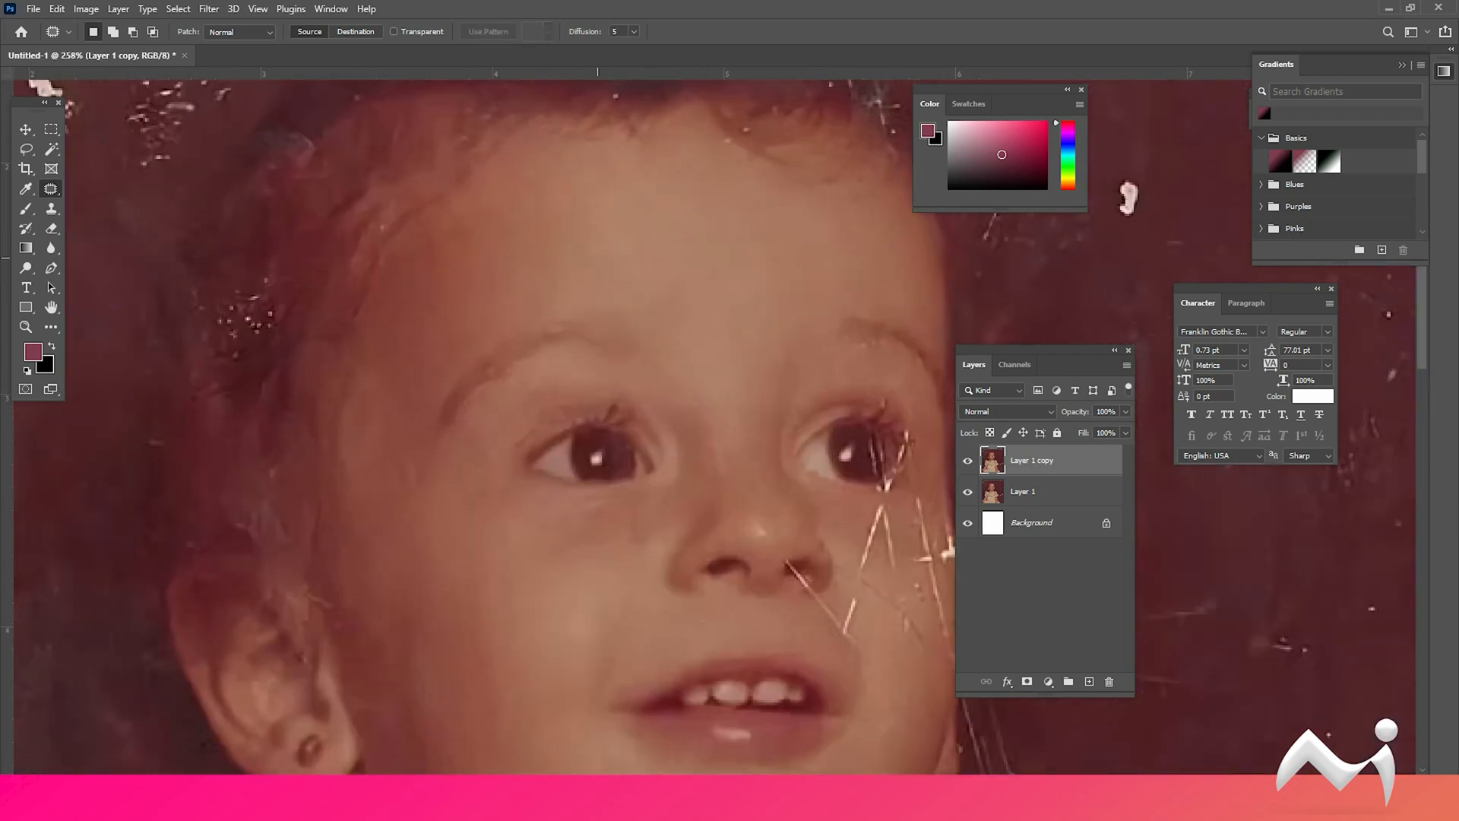
Step: Patch out the marks by the outer end of the eyebrow above the unscratched eye
scroll(475, 378, up, 3)
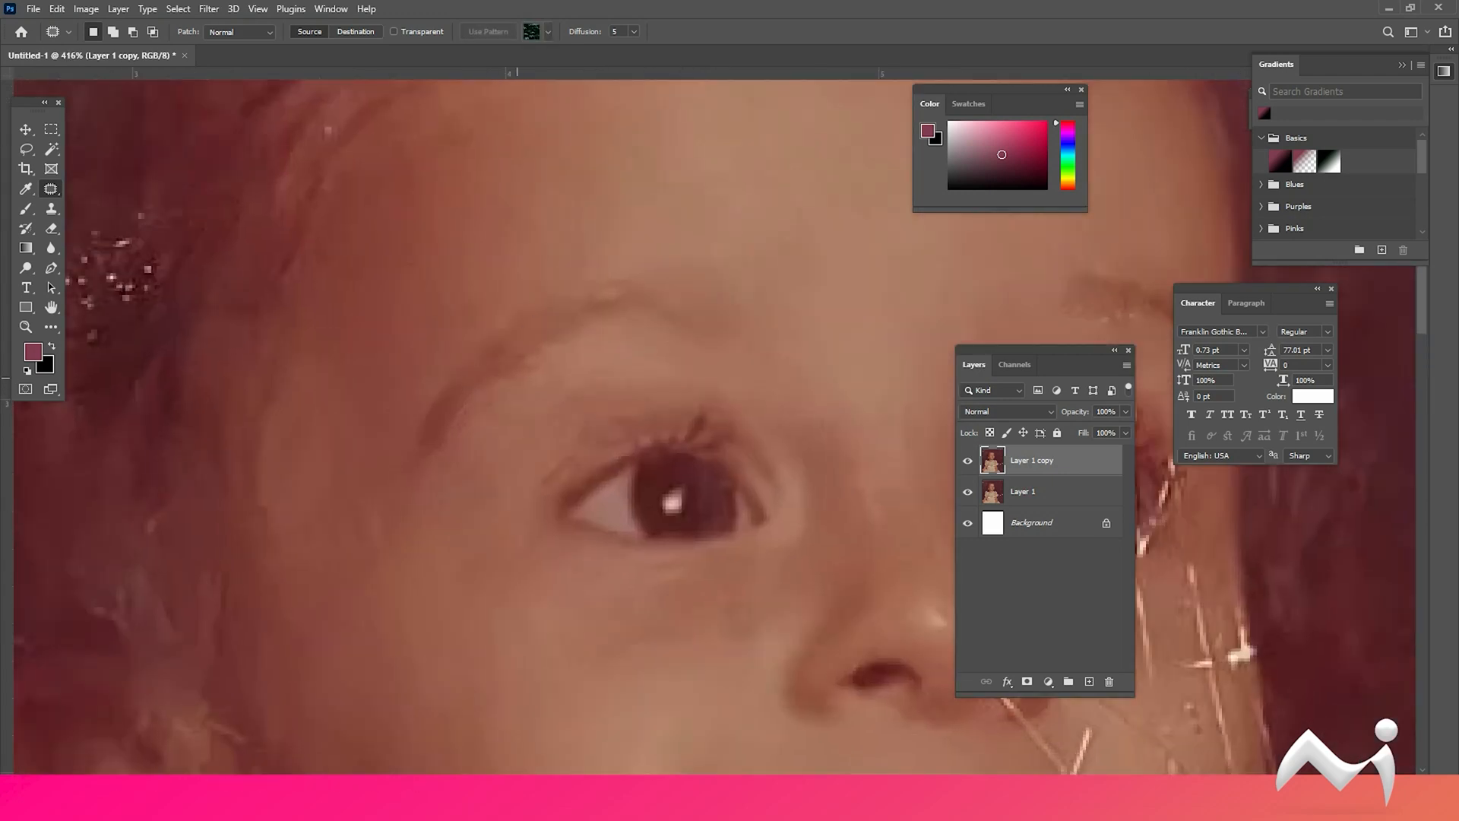
drag(487, 396, 491, 425)
key(ctrl+d)
drag(455, 414, 487, 422)
key(ctrl+d)
Step: Patch out the small marks along the side of the nose bridge
drag(668, 373, 236, 215)
scroll(511, 472, down, 4)
drag(463, 423, 461, 418)
drag(463, 404, 488, 378)
key(ctrl+d)
drag(472, 433, 468, 436)
mouse_move(474, 440)
mouse_down()
mouse_move(466, 363)
mouse_move(449, 368)
mouse_up()
key(ctrl+d)
key(ctrl+d)
Step: Patch out the marks on the lower cheek below the scratched eye
drag(426, 315, 338, 199)
mouse_move(587, 532)
mouse_down()
mouse_move(584, 554)
mouse_move(601, 540)
mouse_up()
key(ctrl+d)
key(ctrl+d)
drag(598, 538, 535, 584)
key(ctrl+d)
drag(578, 510, 584, 498)
key(ctrl+d)
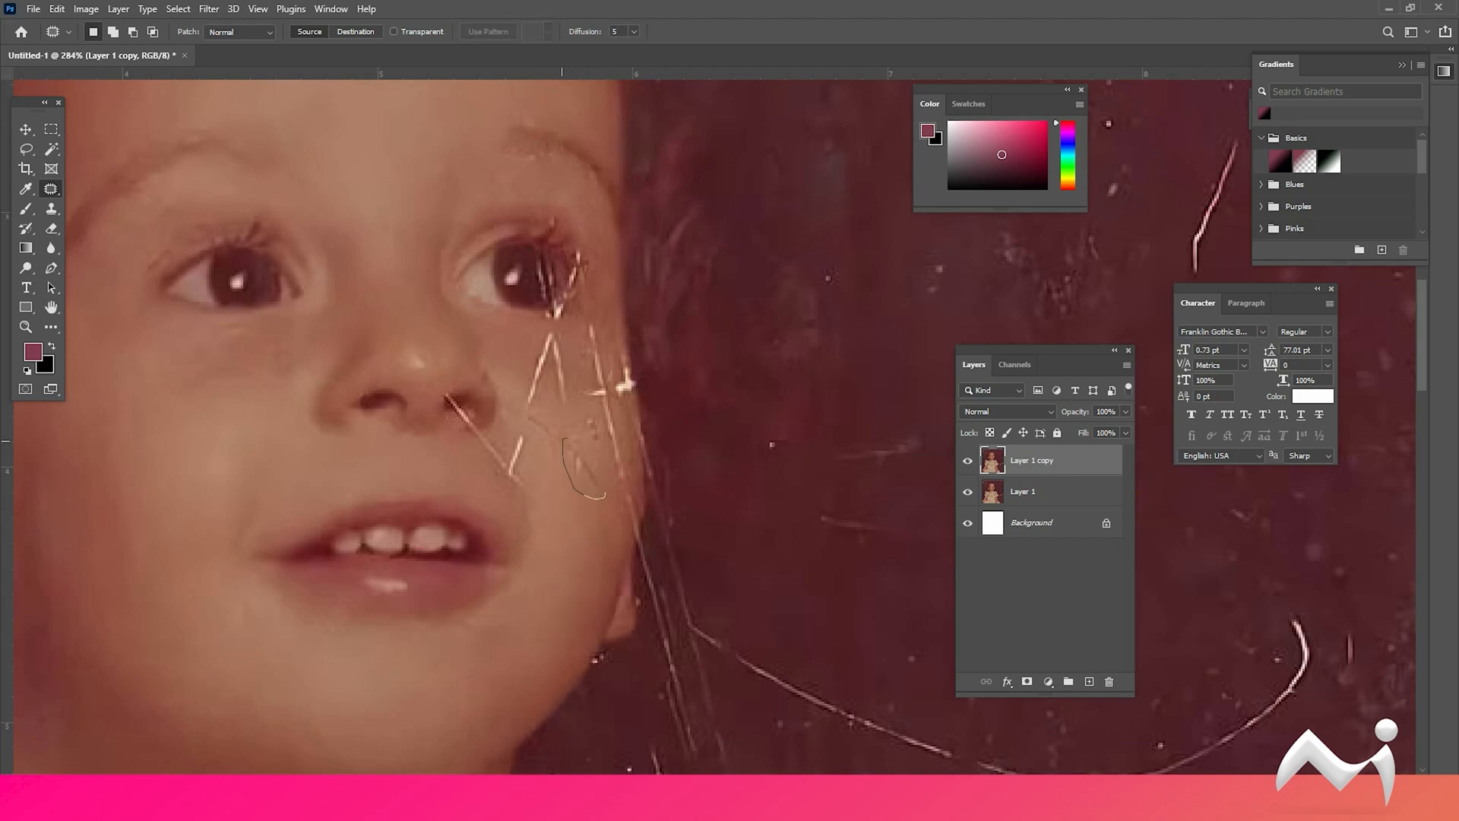
Step: Patch out the fine lines and specks on the cheek between the nostril scratch and the long vertical scratch
drag(562, 441, 605, 496)
key(ctrl+d)
mouse_move(583, 467)
mouse_down()
mouse_move(562, 524)
mouse_move(595, 484)
mouse_up()
key(ctrl+d)
drag(584, 470, 541, 638)
key(ctrl+d)
drag(585, 450, 572, 475)
key(ctrl+d)
mouse_move(571, 450)
mouse_down()
mouse_move(537, 438)
mouse_move(573, 444)
mouse_move(554, 483)
mouse_up()
key(ctrl+d)
Step: Clone a gap in the diagonal scratch below the nostril and patch out its lower V-shaped end on the cheek
key(s)
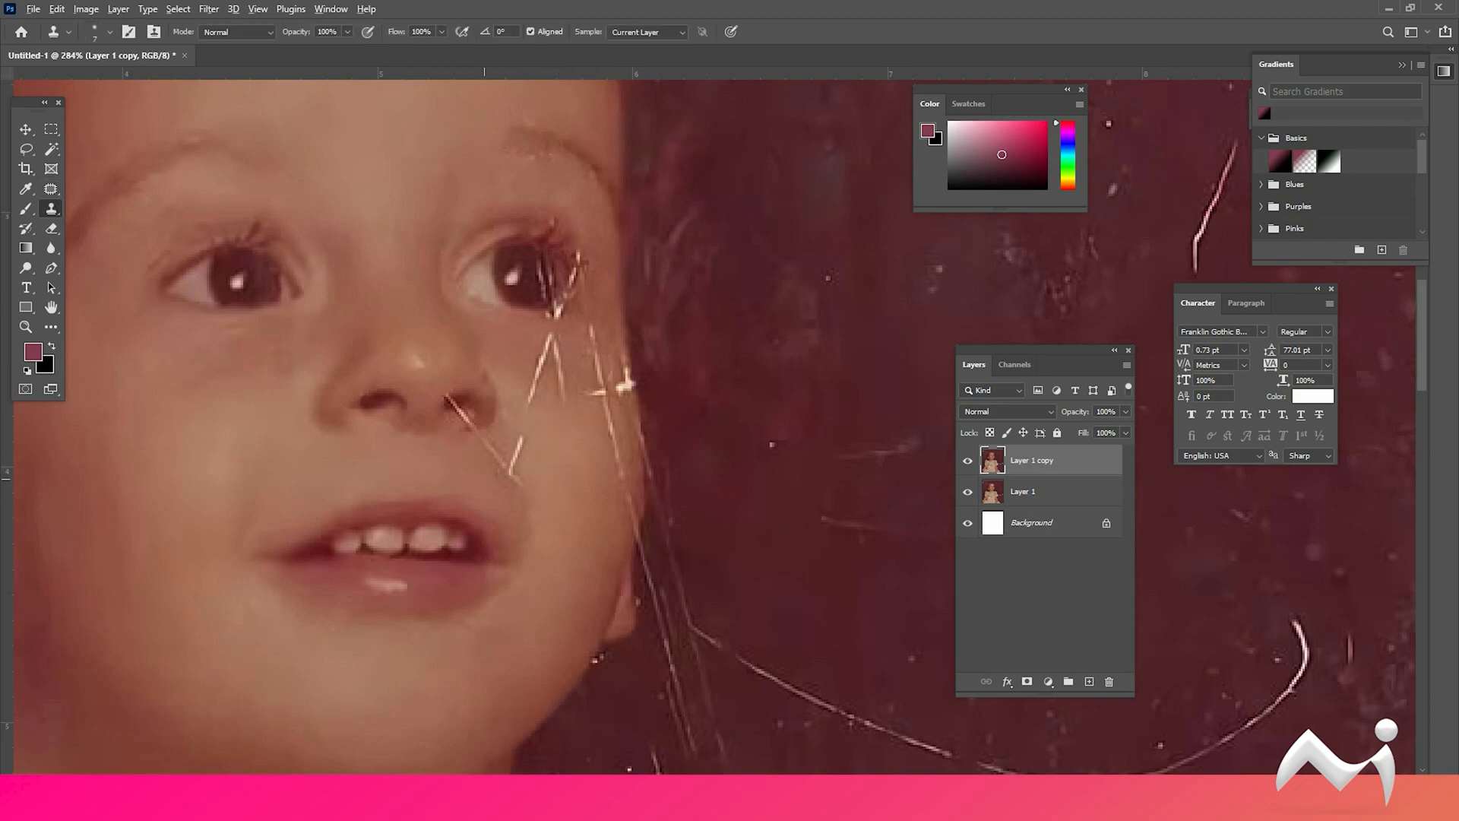
key(j)
mouse_move(536, 478)
mouse_down()
mouse_move(530, 444)
mouse_move(536, 498)
mouse_up()
mouse_move(538, 490)
mouse_down()
mouse_move(538, 508)
mouse_move(545, 490)
mouse_up()
key(ctrl+d)
mouse_move(477, 435)
mouse_down()
mouse_move(506, 456)
mouse_move(503, 479)
mouse_move(494, 433)
mouse_move(516, 486)
mouse_up()
key(ctrl+d)
key(ctrl+d)
key(ctrl+d)
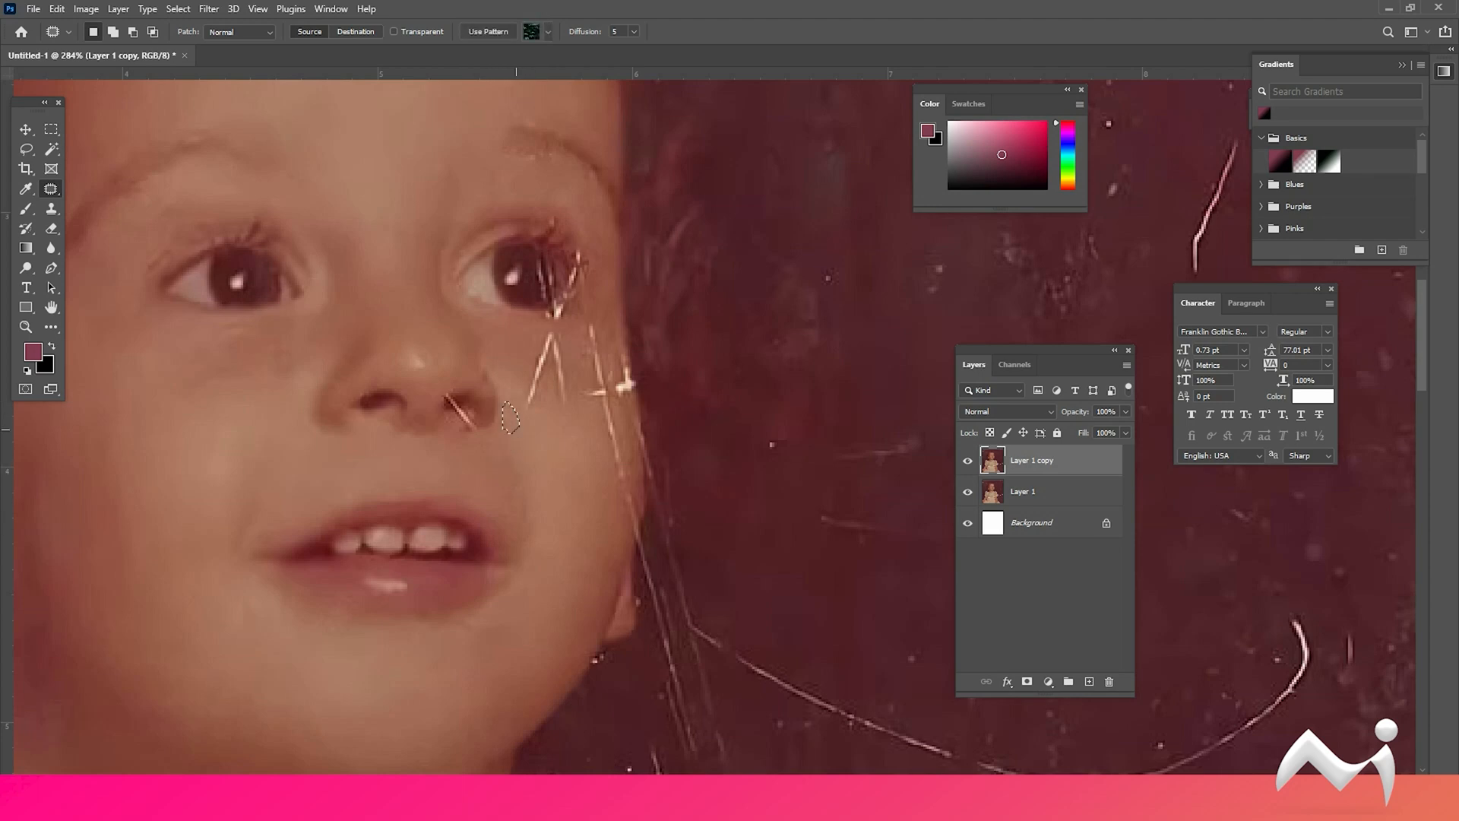
Step: Clone over the remaining scratch across the nostril and patch out its upper end
scroll(505, 420, up, 4)
scroll(494, 487, down, 2)
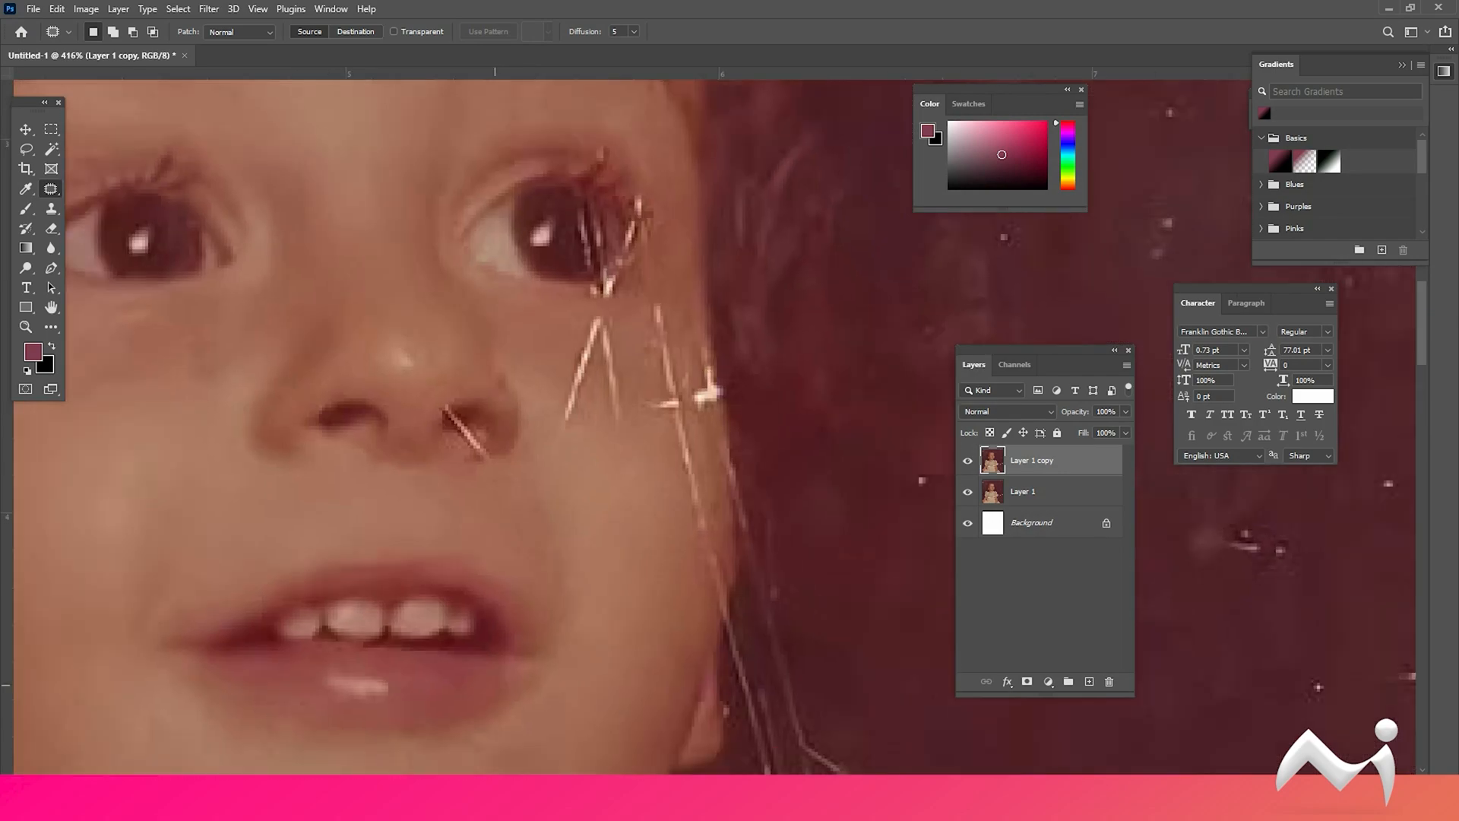
key(s)
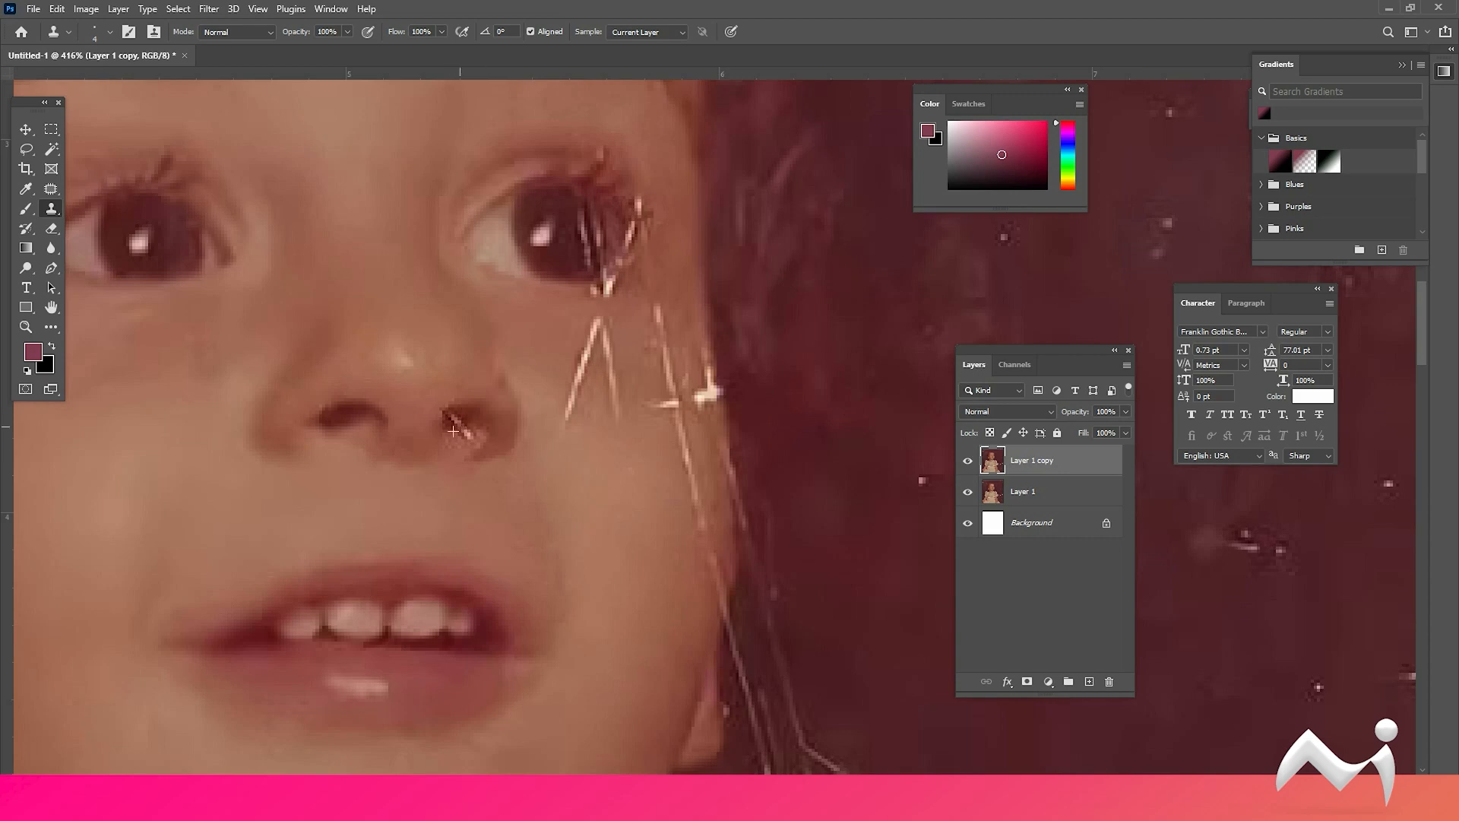
key(j)
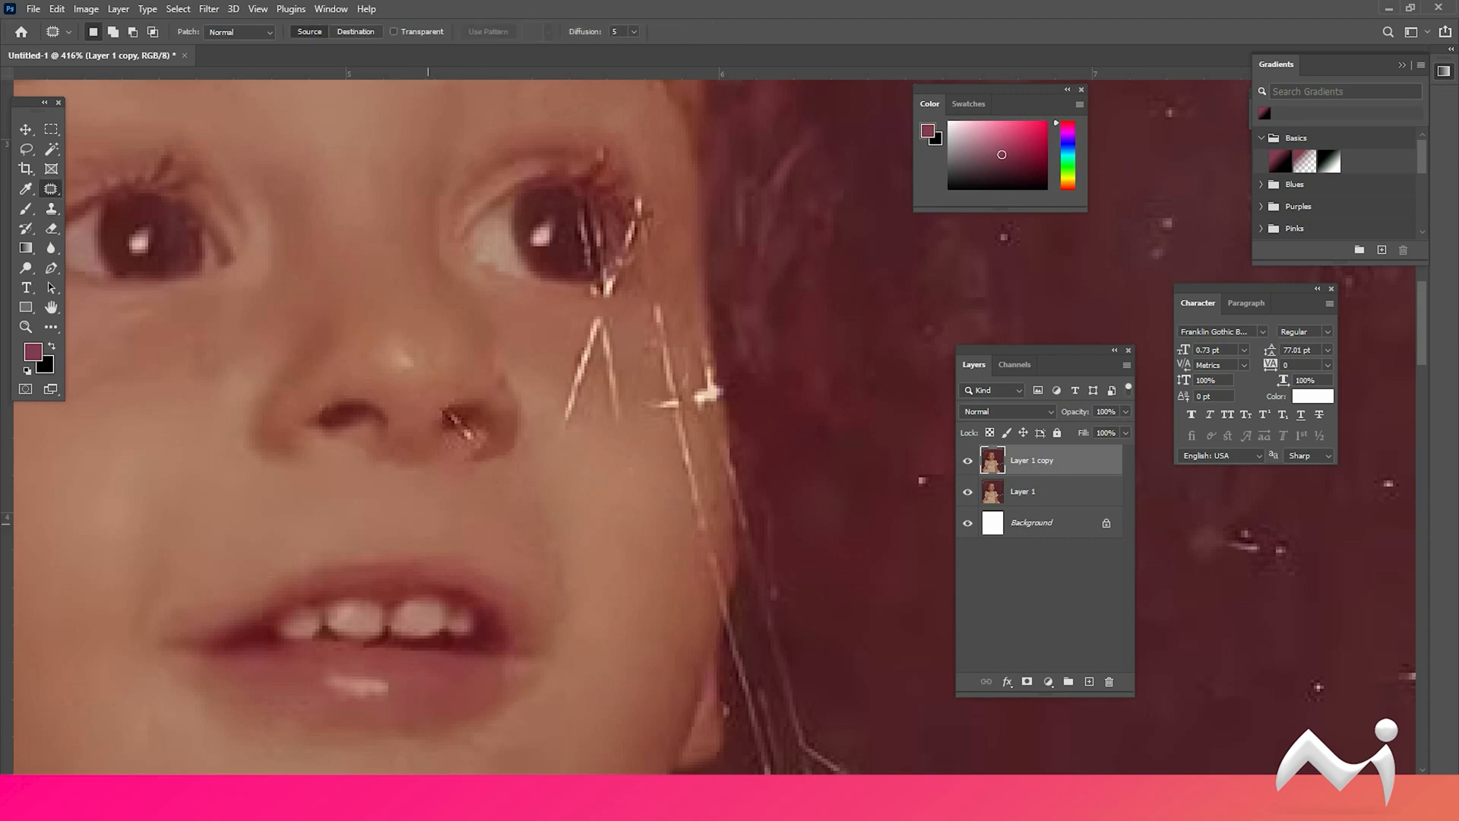
scroll(456, 426, up, 5)
drag(446, 403, 454, 406)
key(ctrl+d)
scroll(480, 494, down, 5)
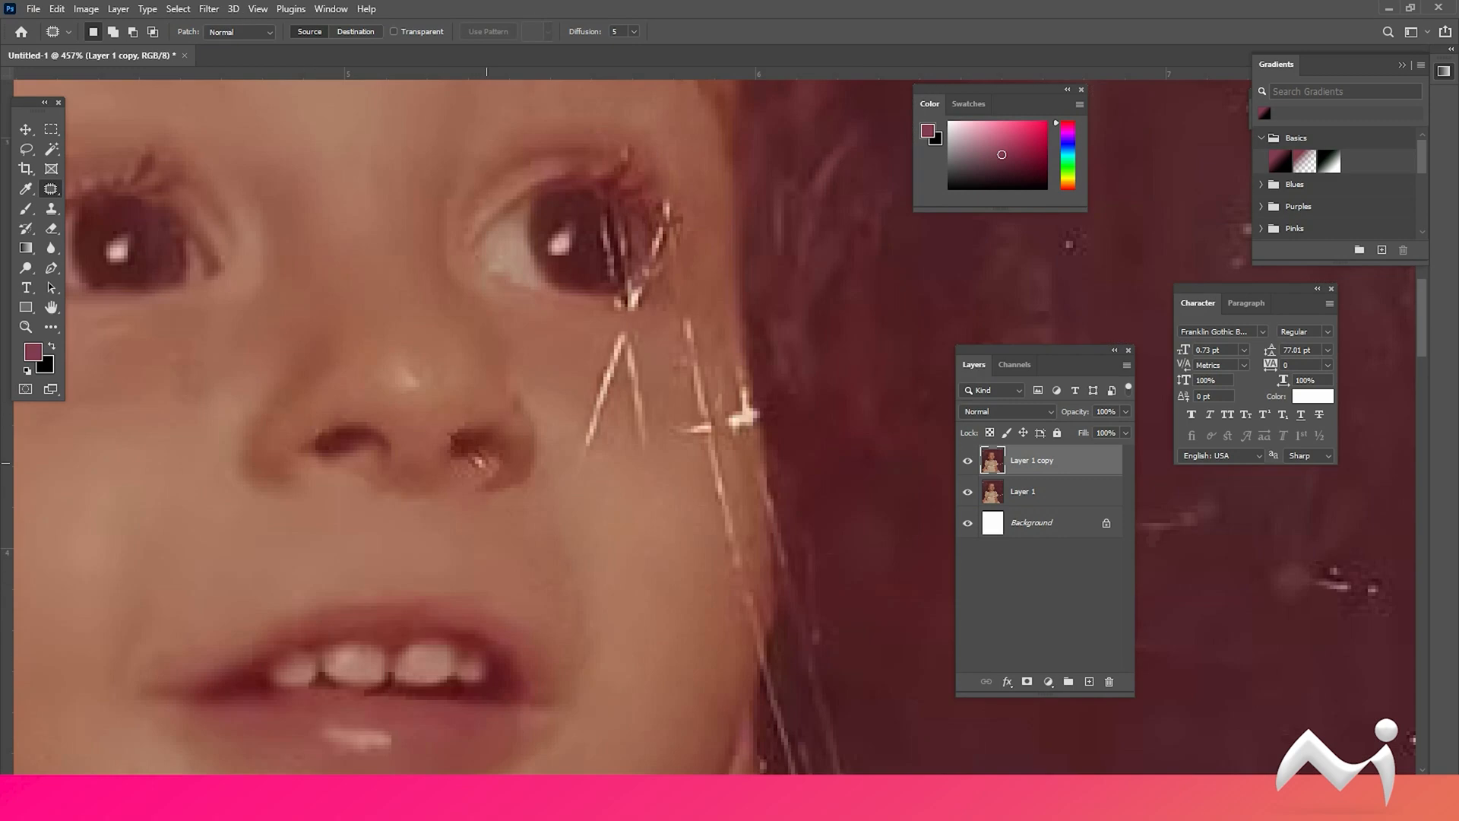
mouse_move(479, 447)
mouse_down()
mouse_move(481, 468)
mouse_move(472, 444)
mouse_up()
key(ctrl+d)
key(ctrl+z)
key(ctrl+z)
key(ctrl+d)
Step: Patch out the remaining light marks in and around the nostril on the scratched side of the face
mouse_move(477, 470)
mouse_down()
mouse_move(488, 458)
mouse_move(469, 484)
mouse_up()
key(ctrl+d)
drag(475, 465, 466, 478)
key(ctrl+d)
mouse_move(475, 476)
mouse_down()
mouse_move(457, 472)
mouse_move(454, 488)
mouse_up()
key(ctrl+d)
key(ctrl+d)
key(ctrl+d)
drag(469, 425, 460, 418)
key(Return)
key(ctrl+d)
Step: Toggle the visibility of Layer 1 copy to compare the retouched face with the damaged original
scroll(544, 458, down, 10)
click(968, 461)
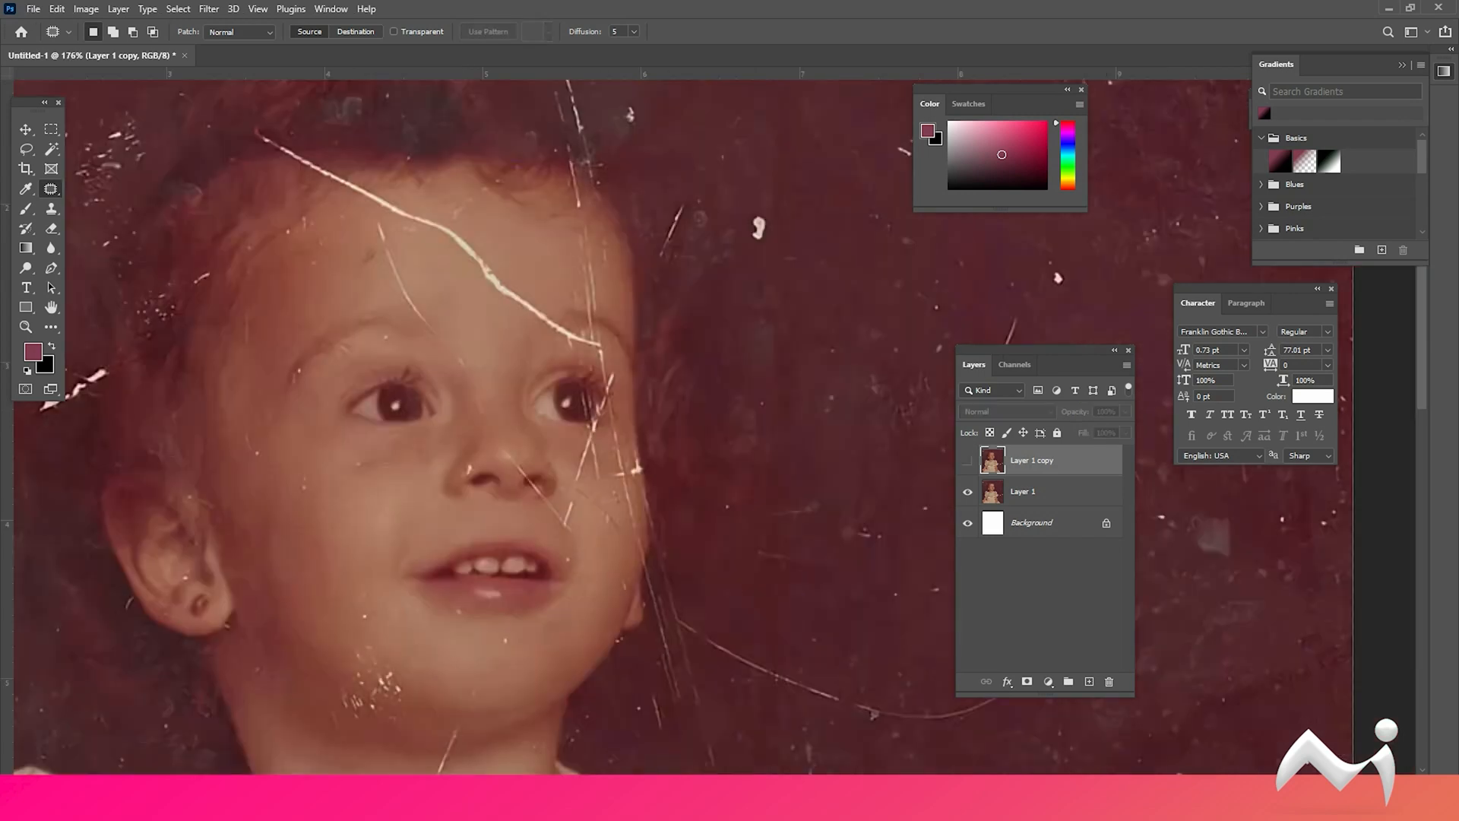
click(967, 461)
click(967, 460)
click(967, 460)
click(968, 460)
click(968, 460)
click(968, 460)
click(968, 461)
Step: Patch out the two strokes of the inverted V-shaped scratch on the cheek directly below the damaged eye
scroll(588, 449, up, 6)
key(s)
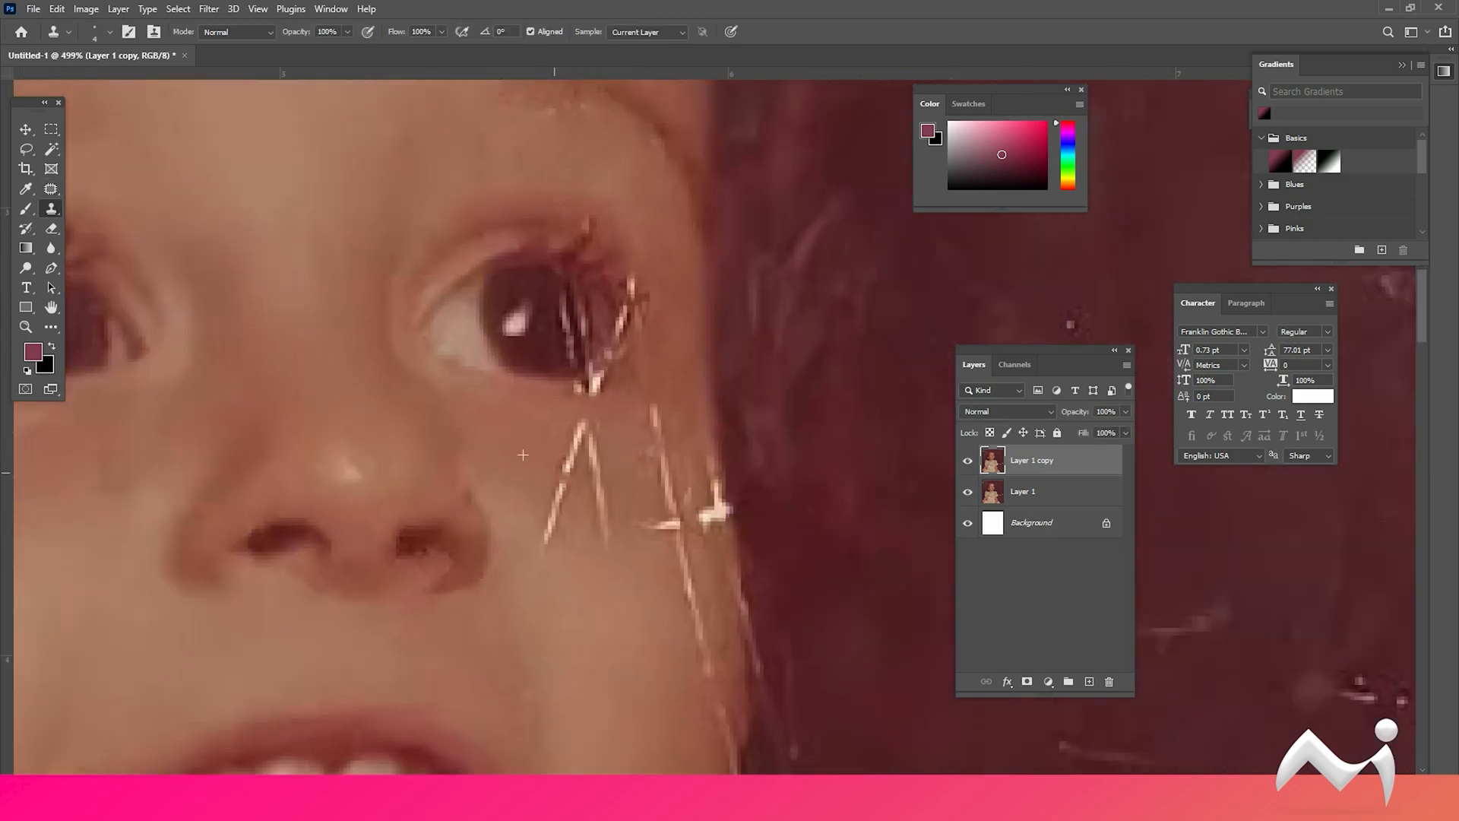
key(j)
mouse_move(551, 481)
mouse_down()
mouse_move(573, 430)
mouse_move(613, 474)
mouse_move(541, 450)
mouse_move(616, 524)
mouse_move(599, 479)
mouse_up()
key(ctrl+d)
mouse_move(607, 514)
mouse_down()
mouse_move(624, 550)
mouse_move(625, 614)
mouse_move(576, 531)
mouse_move(584, 502)
mouse_up()
key(ctrl+d)
drag(564, 514, 594, 504)
key(ctrl+d)
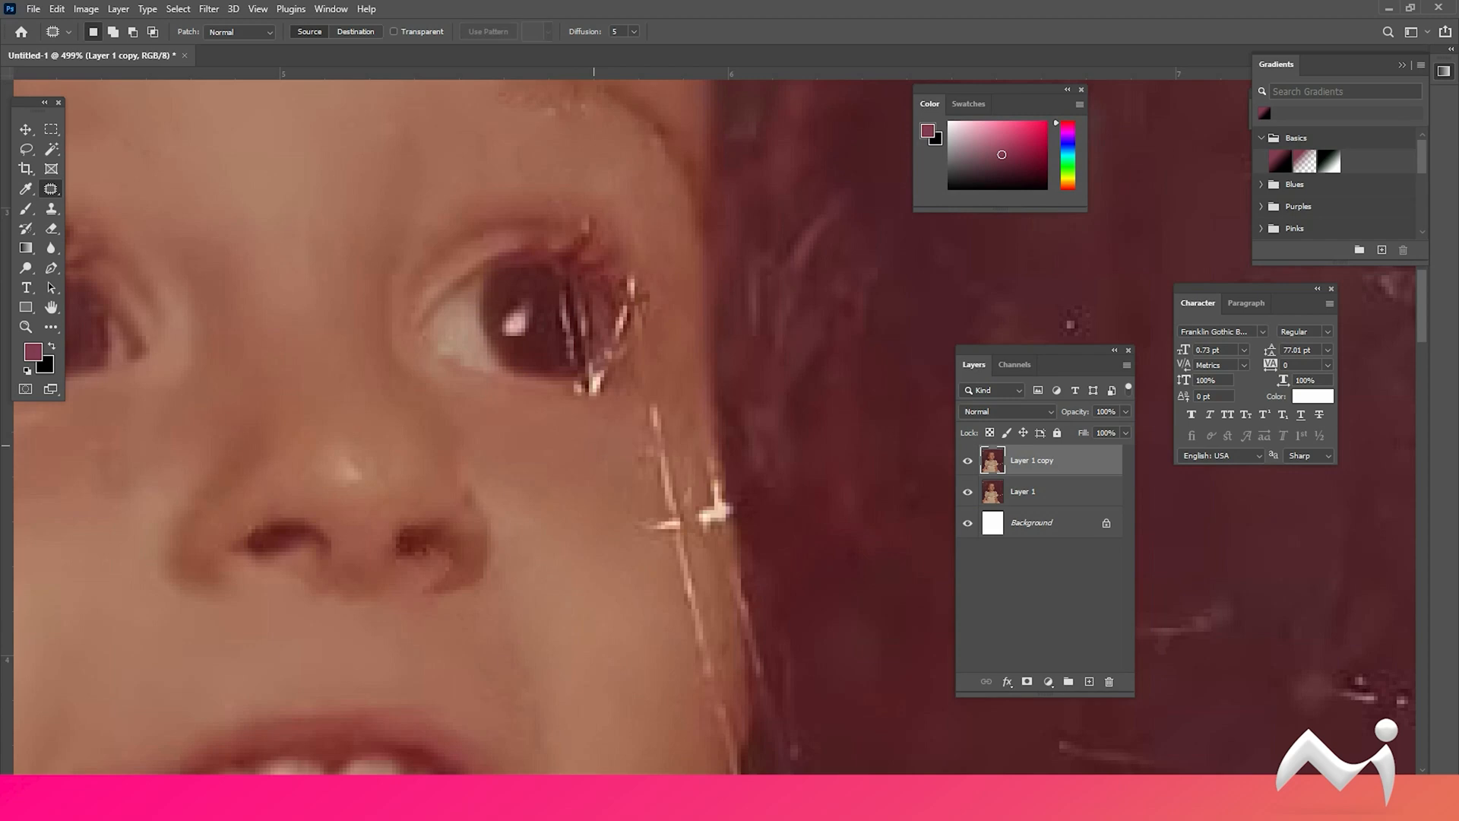
Step: Patch out the long vertical scratch on the outer cheek and the short horizontal scratch crossing it
scroll(594, 446, down, 2)
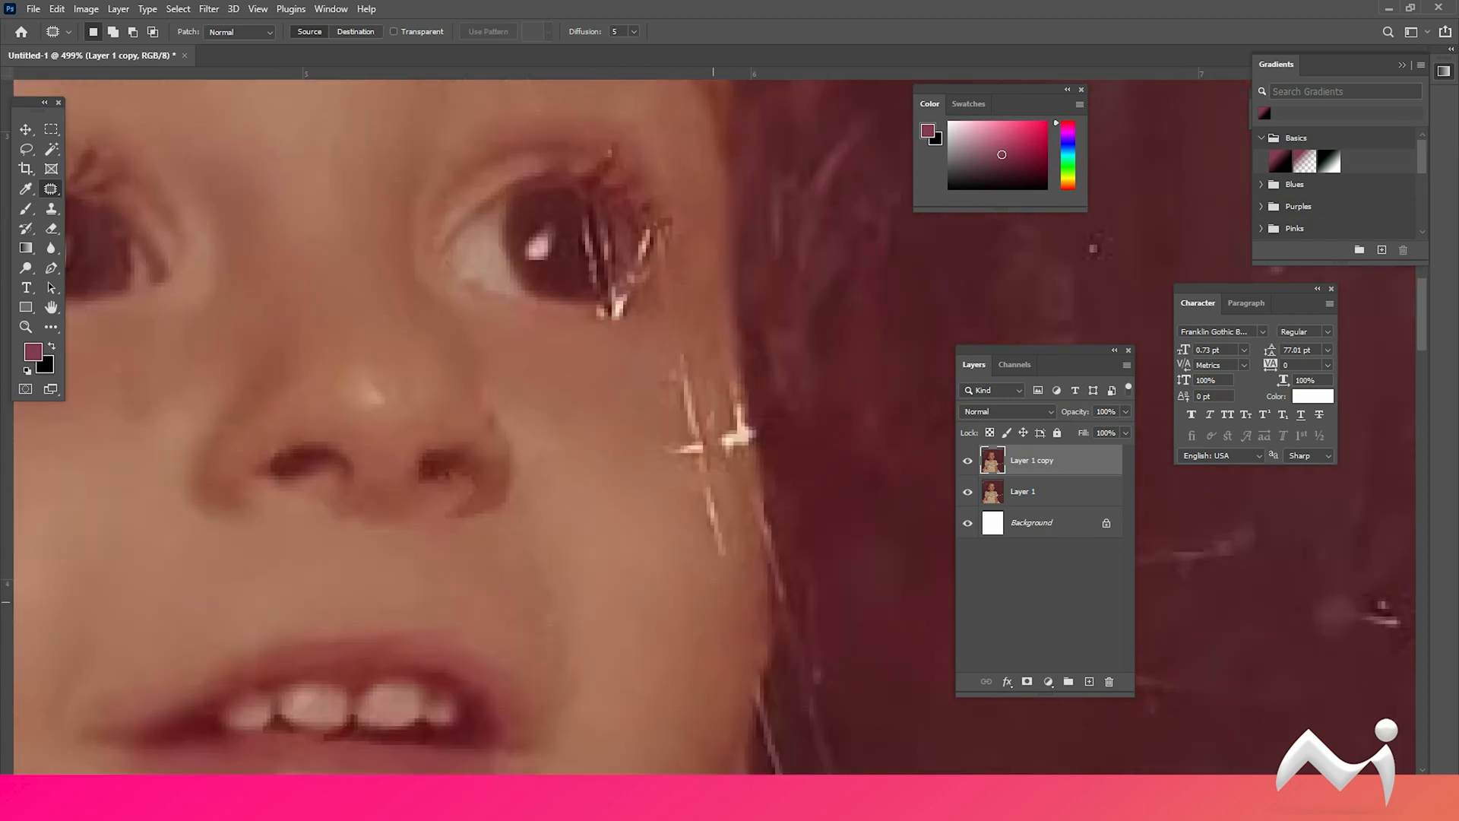
mouse_move(699, 486)
mouse_down()
mouse_move(748, 554)
mouse_move(707, 479)
mouse_up()
drag(722, 533, 669, 536)
key(ctrl+d)
drag(676, 456, 699, 541)
mouse_move(692, 442)
mouse_down()
mouse_move(723, 577)
mouse_move(693, 433)
mouse_up()
drag(733, 546, 659, 553)
key(ctrl+d)
mouse_move(728, 484)
mouse_down()
mouse_move(736, 515)
mouse_move(696, 502)
mouse_up()
key(ctrl+d)
drag(642, 460, 703, 493)
key(ctrl+d)
drag(712, 581, 709, 541)
Step: Clone over the white mark on the outer edge of the cheek and patch the leftover traces around it
key(s)
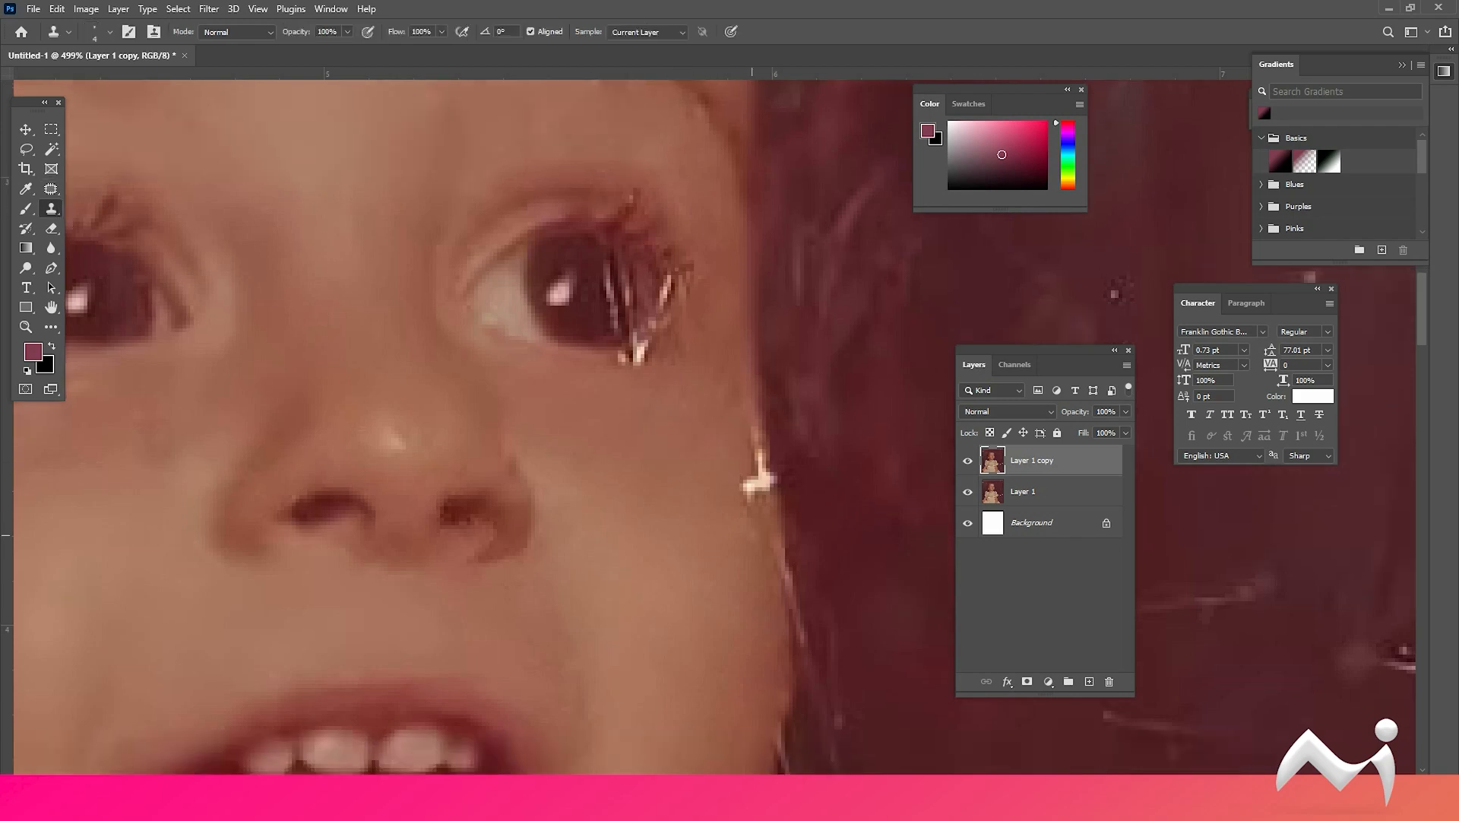
drag(758, 433, 765, 487)
key(j)
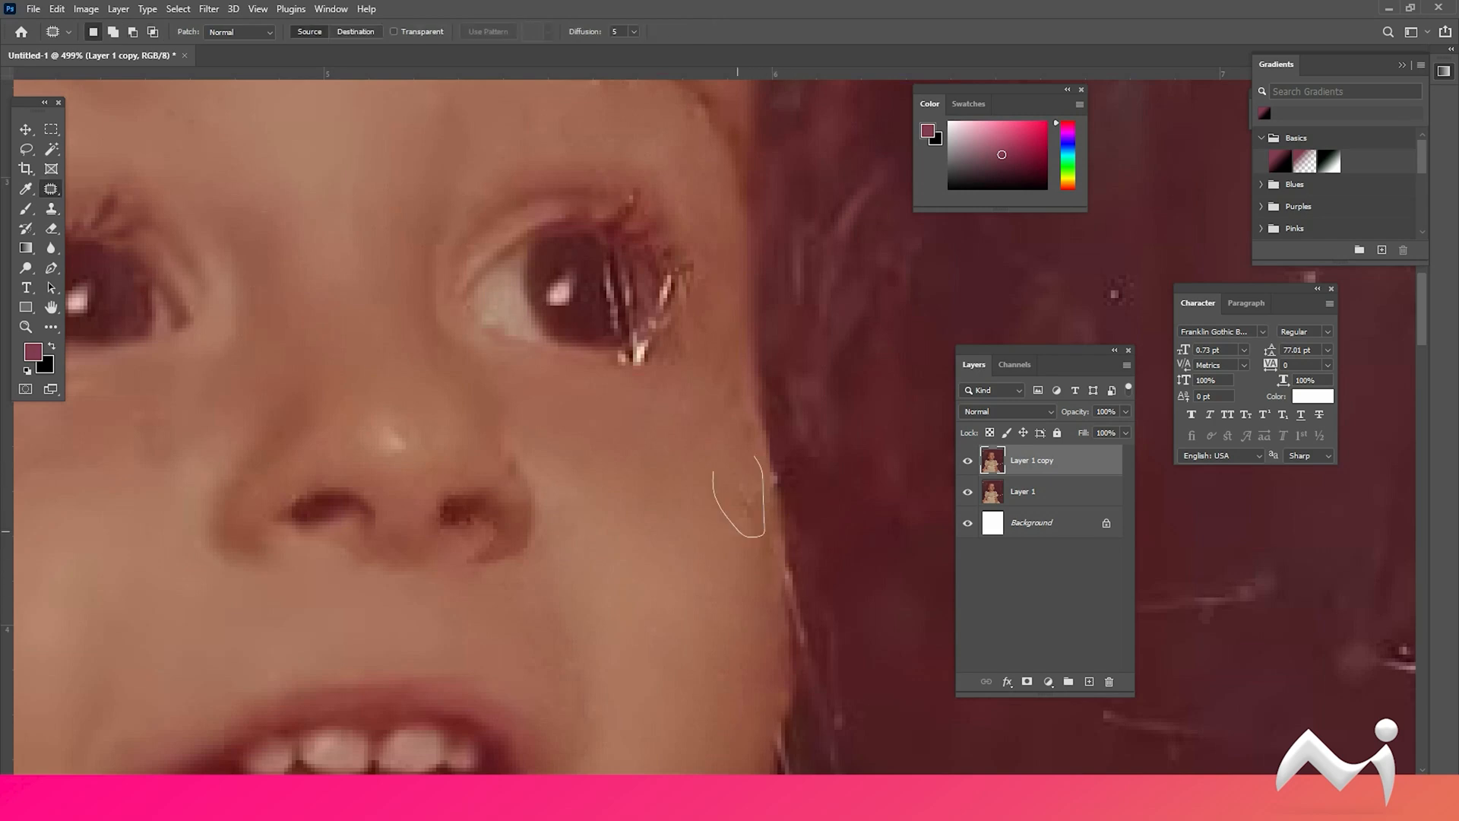
key(ctrl+d)
mouse_move(766, 513)
mouse_down()
mouse_move(775, 552)
mouse_move(751, 648)
mouse_up()
key(ctrl+d)
drag(745, 486, 754, 533)
drag(756, 430, 711, 535)
key(ctrl+d)
scroll(693, 304, down, 10)
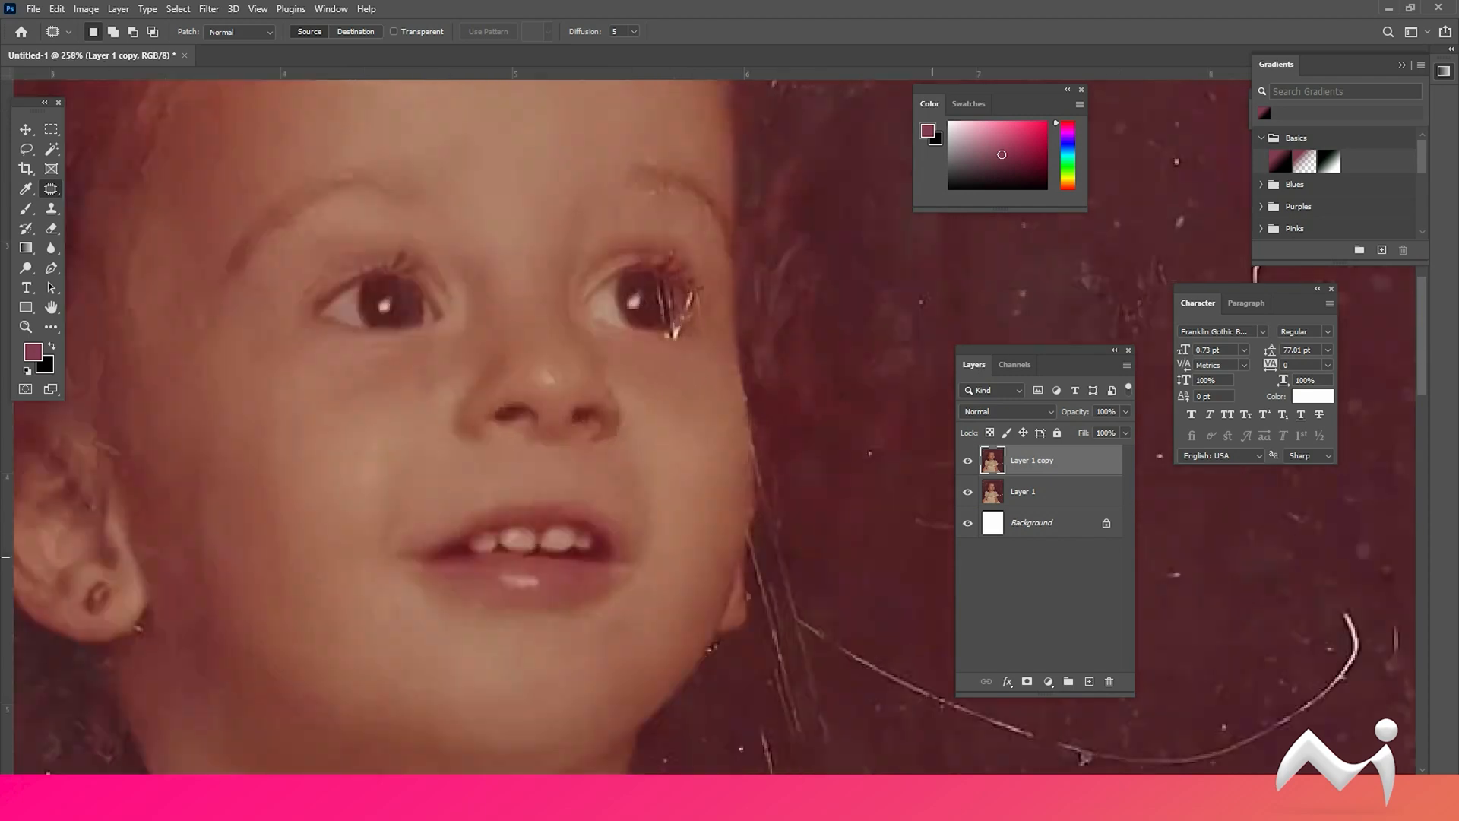
Step: Patch out the remaining small blemishes on the face
scroll(498, 440, up, 5)
mouse_move(541, 455)
mouse_down()
mouse_move(556, 498)
mouse_move(535, 493)
mouse_up()
key(ctrl+d)
mouse_move(524, 389)
mouse_down()
mouse_move(545, 441)
mouse_move(528, 389)
mouse_up()
mouse_move(541, 420)
mouse_down()
mouse_move(547, 502)
mouse_move(541, 441)
mouse_up()
drag(535, 463, 577, 456)
key(ctrl+d)
drag(646, 250, 524, 649)
drag(644, 433, 637, 421)
drag(641, 428, 703, 456)
drag(749, 395, 664, 396)
drag(665, 380, 684, 403)
drag(695, 404, 678, 395)
key(ctrl+d)
Step: Patch out the small marks on the neck and along the necklace
drag(707, 532, 573, 382)
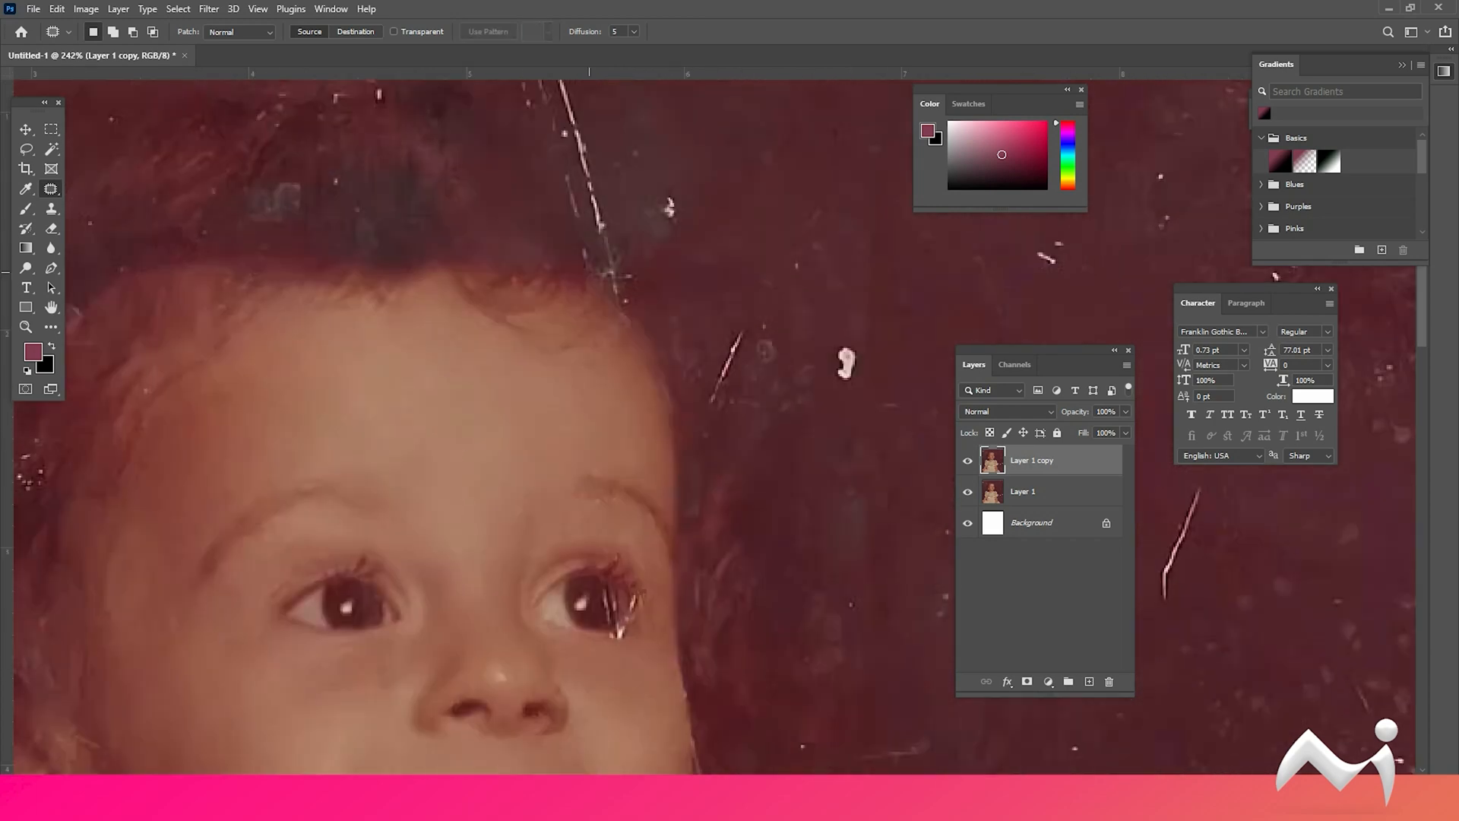
drag(532, 684, 684, 152)
drag(578, 190, 608, 646)
drag(570, 577, 566, 581)
mouse_move(574, 561)
mouse_down()
mouse_move(580, 545)
mouse_move(575, 560)
mouse_up()
drag(576, 550, 600, 545)
key(ctrl+d)
drag(890, 396, 760, 462)
mouse_move(790, 444)
mouse_down()
mouse_move(790, 465)
mouse_move(793, 449)
mouse_up()
key(ctrl+d)
mouse_move(669, 584)
mouse_down()
mouse_move(729, 467)
mouse_move(757, 492)
mouse_up()
drag(765, 499, 782, 485)
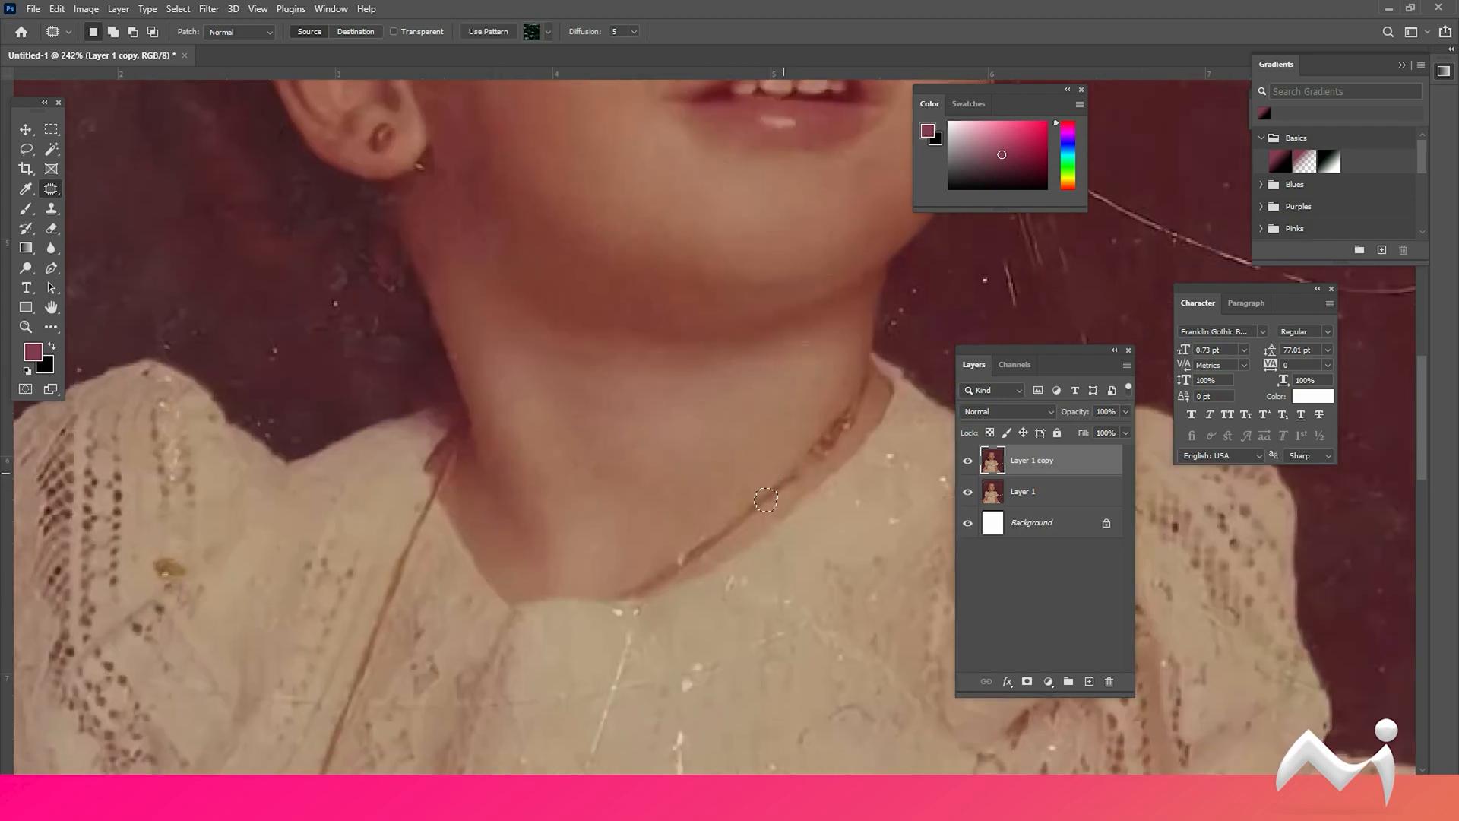
key(ctrl+d)
drag(675, 565, 677, 561)
drag(682, 560, 729, 520)
key(ctrl+d)
scroll(719, 487, down, 3)
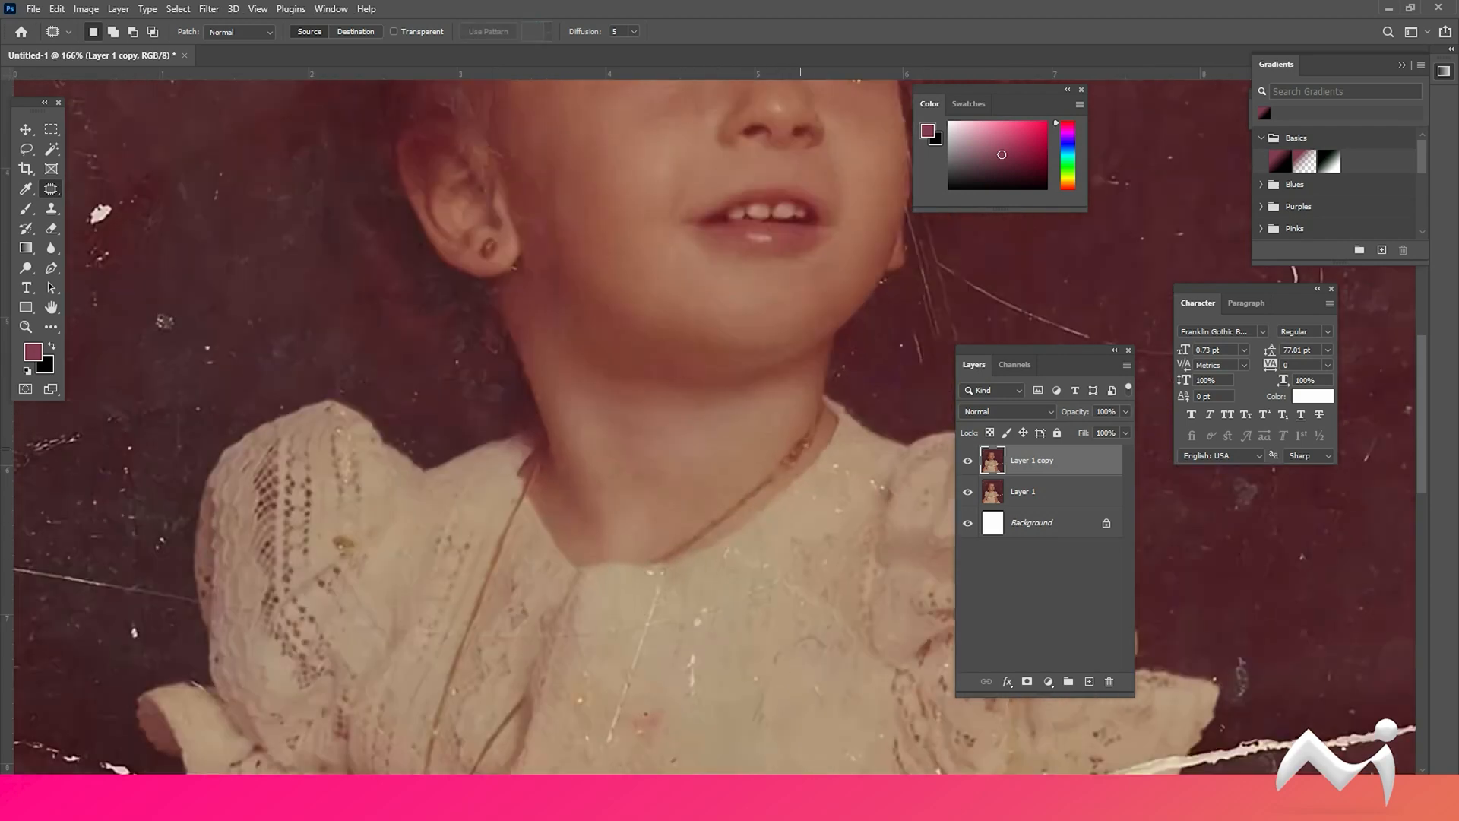
scroll(785, 448, up, 4)
drag(777, 467, 798, 452)
key(ctrl+d)
Step: Switch Layer 1 copy off and on to review the face and neck retouching against the original
scroll(732, 517, down, 6)
drag(733, 517, 719, 567)
click(967, 461)
click(967, 461)
click(967, 461)
click(968, 460)
click(968, 460)
click(967, 460)
click(968, 461)
click(967, 460)
Step: Patch out the cluster of light specks in the dark hair beside the temple, above the ear
scroll(534, 156, up, 2)
scroll(570, 239, up, 3)
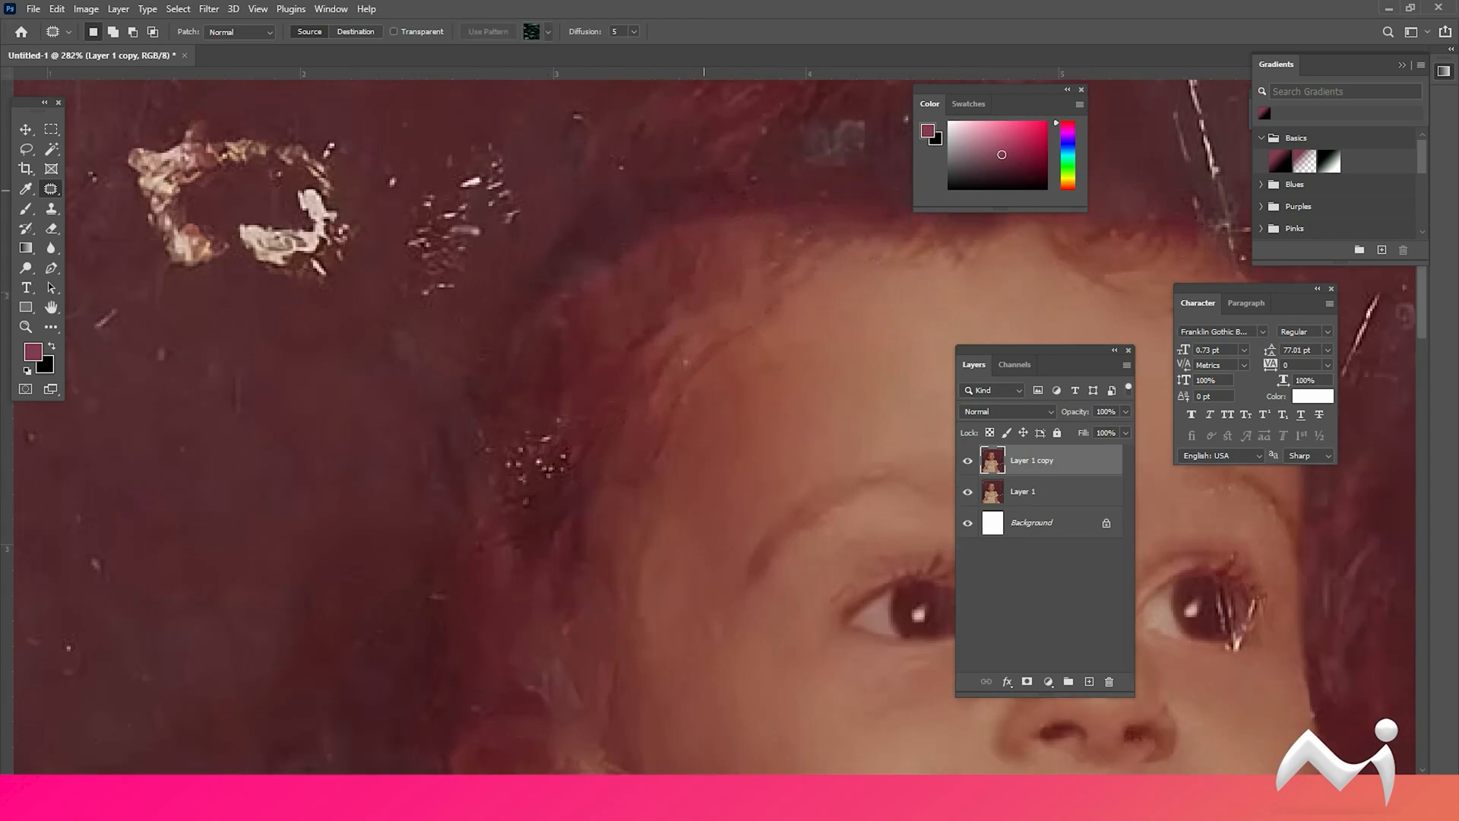
scroll(580, 262, down, 2)
drag(526, 387, 603, 357)
mouse_move(637, 313)
mouse_down()
mouse_move(660, 297)
mouse_move(638, 365)
mouse_move(655, 342)
mouse_up()
key(ctrl+d)
key(ctrl+d)
drag(619, 355, 646, 338)
drag(613, 333, 635, 312)
key(ctrl+d)
drag(608, 397, 634, 426)
drag(604, 347, 605, 349)
mouse_move(605, 353)
mouse_down()
mouse_move(625, 334)
mouse_move(602, 366)
mouse_up()
mouse_move(601, 369)
mouse_down()
mouse_move(623, 353)
mouse_move(609, 377)
mouse_up()
drag(608, 383, 627, 369)
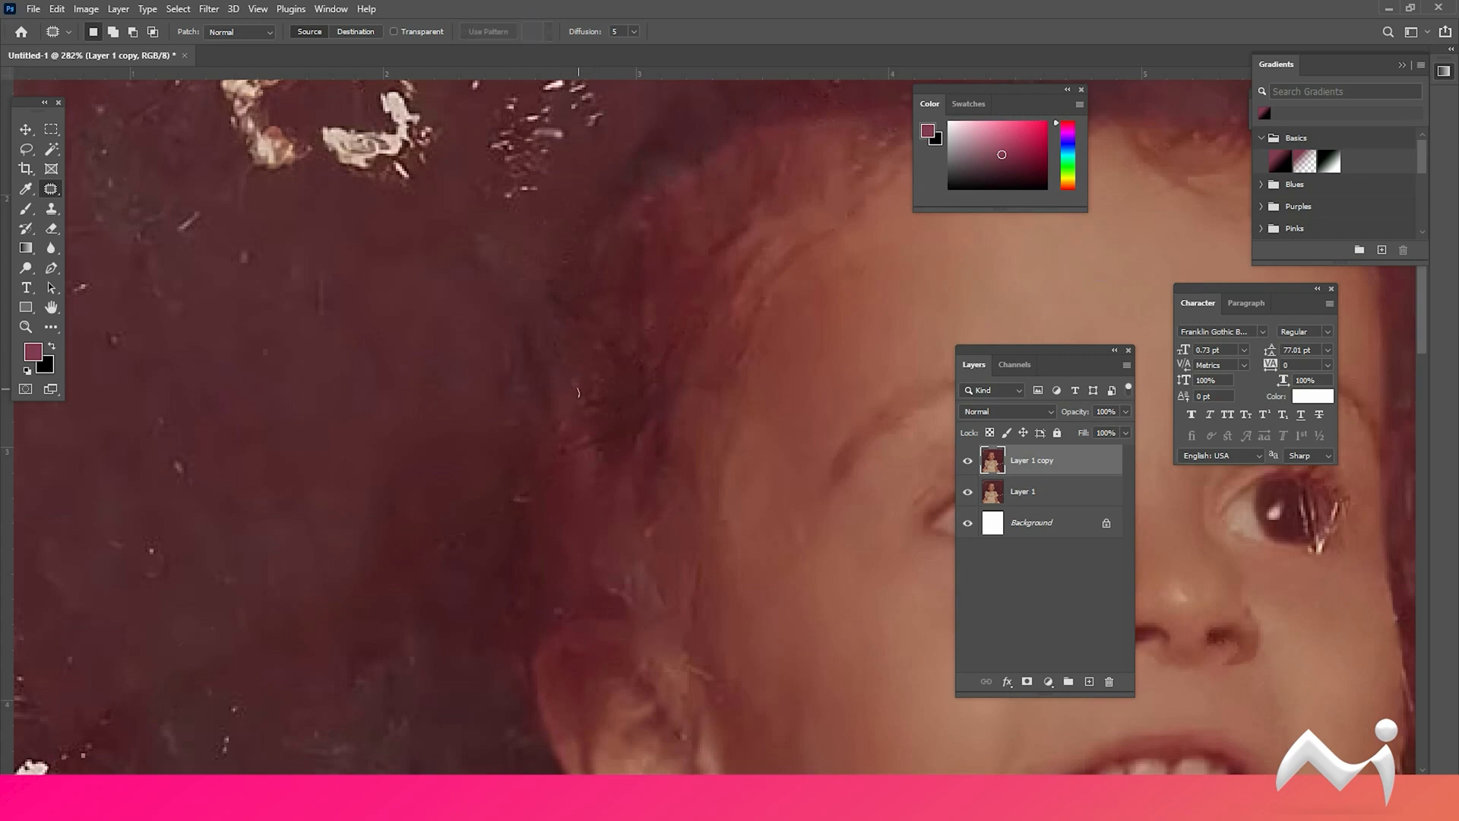
Step: Compare the whole portrait with and without Layer 1 copy
scroll(536, 498, down, 5)
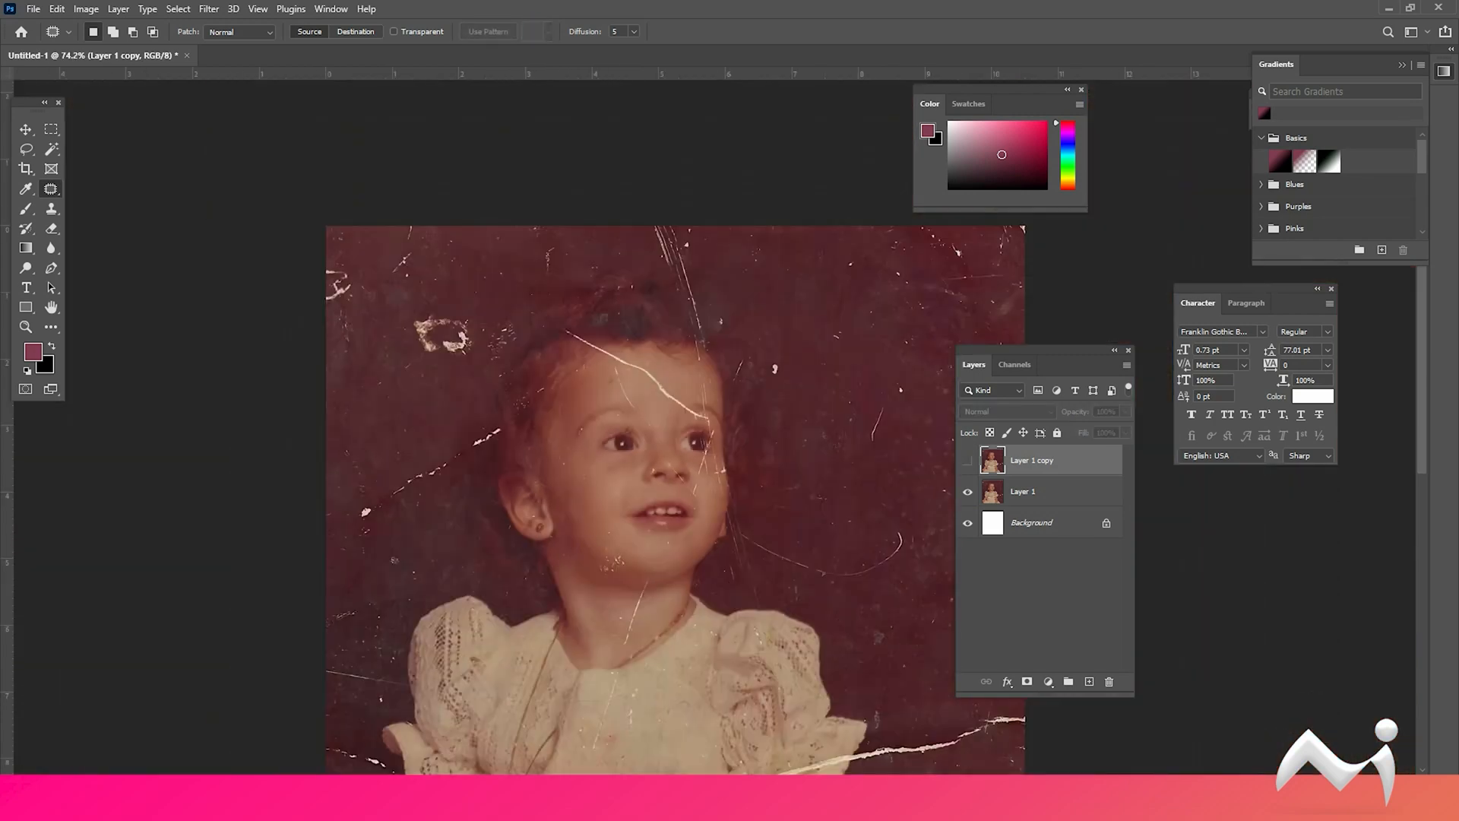
click(968, 460)
click(967, 460)
key(alt)
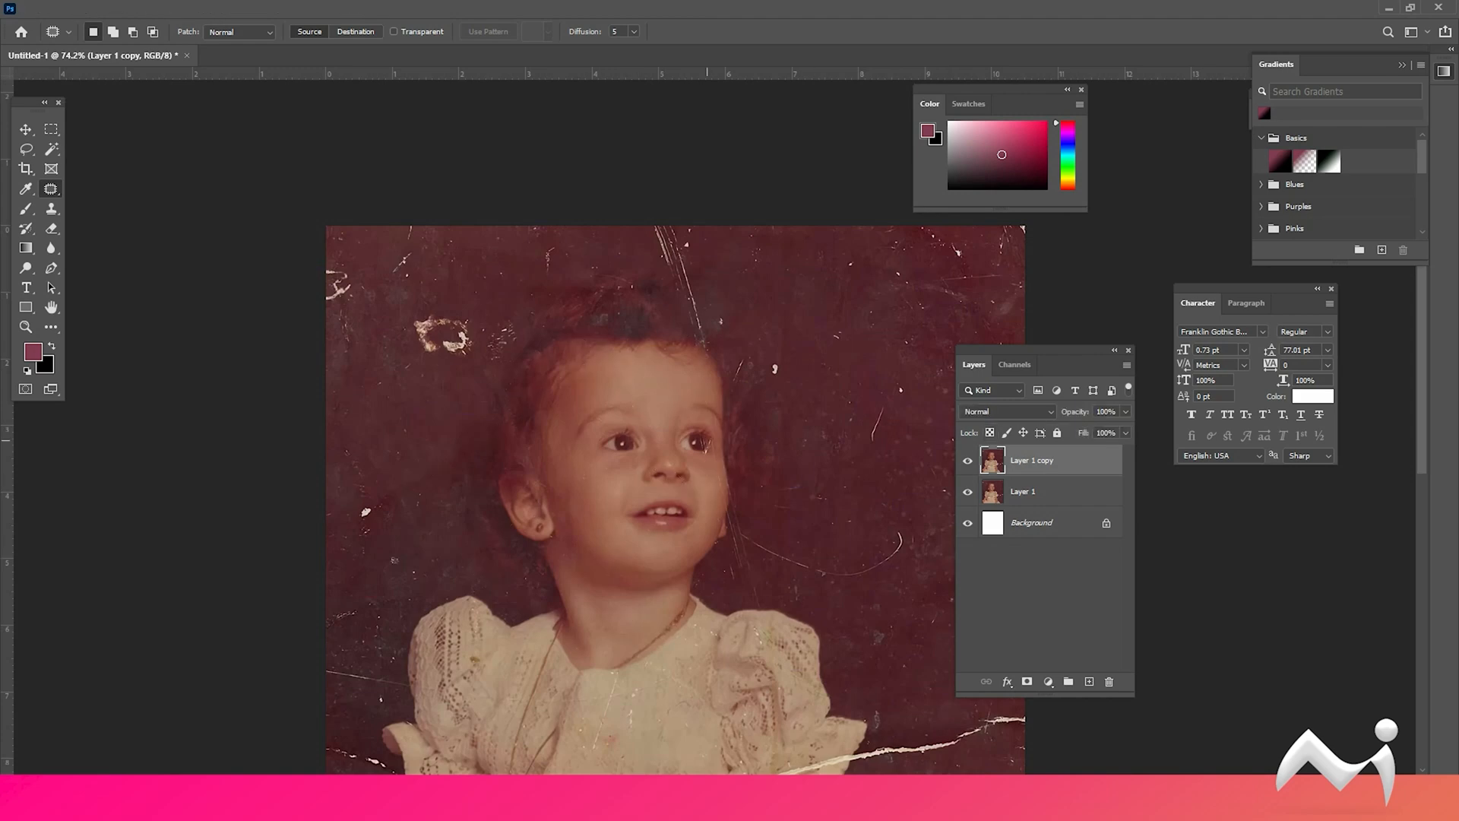
Step: Patch out the light vertical scratches across the dark iris of the damaged eye
scroll(709, 437, up, 6)
scroll(702, 472, up, 4)
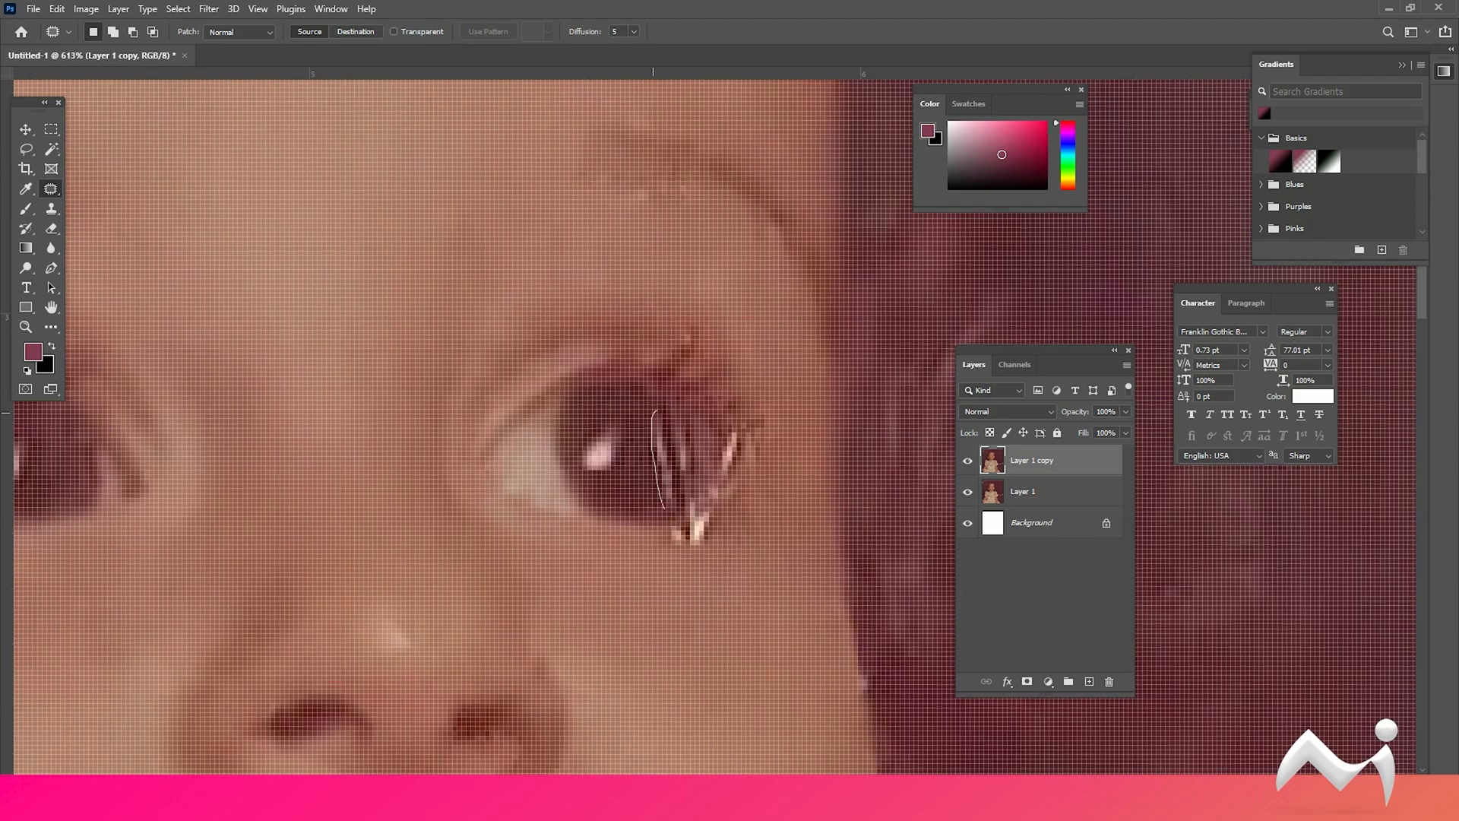
drag(674, 500, 643, 431)
key(ctrl+d)
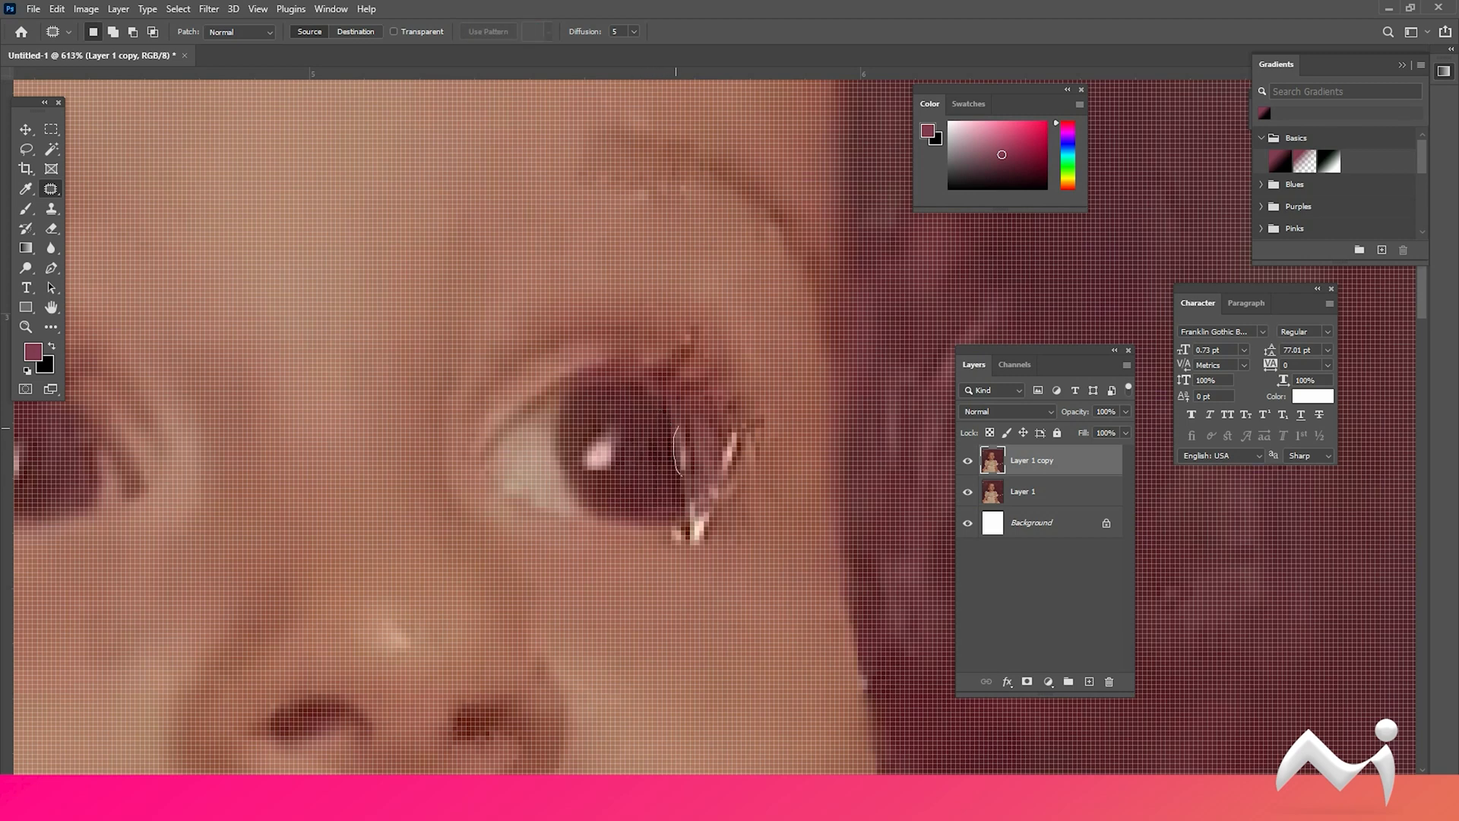
mouse_move(681, 476)
mouse_down()
mouse_move(695, 447)
mouse_move(666, 435)
mouse_up()
key(ctrl+d)
key(ctrl+d)
key(ctrl+d)
Step: Patch the remaining scratch trace at the outer edge of the damaged eye's iris
scroll(691, 483, down, 2)
scroll(691, 481, down, 1)
scroll(691, 481, up, 3)
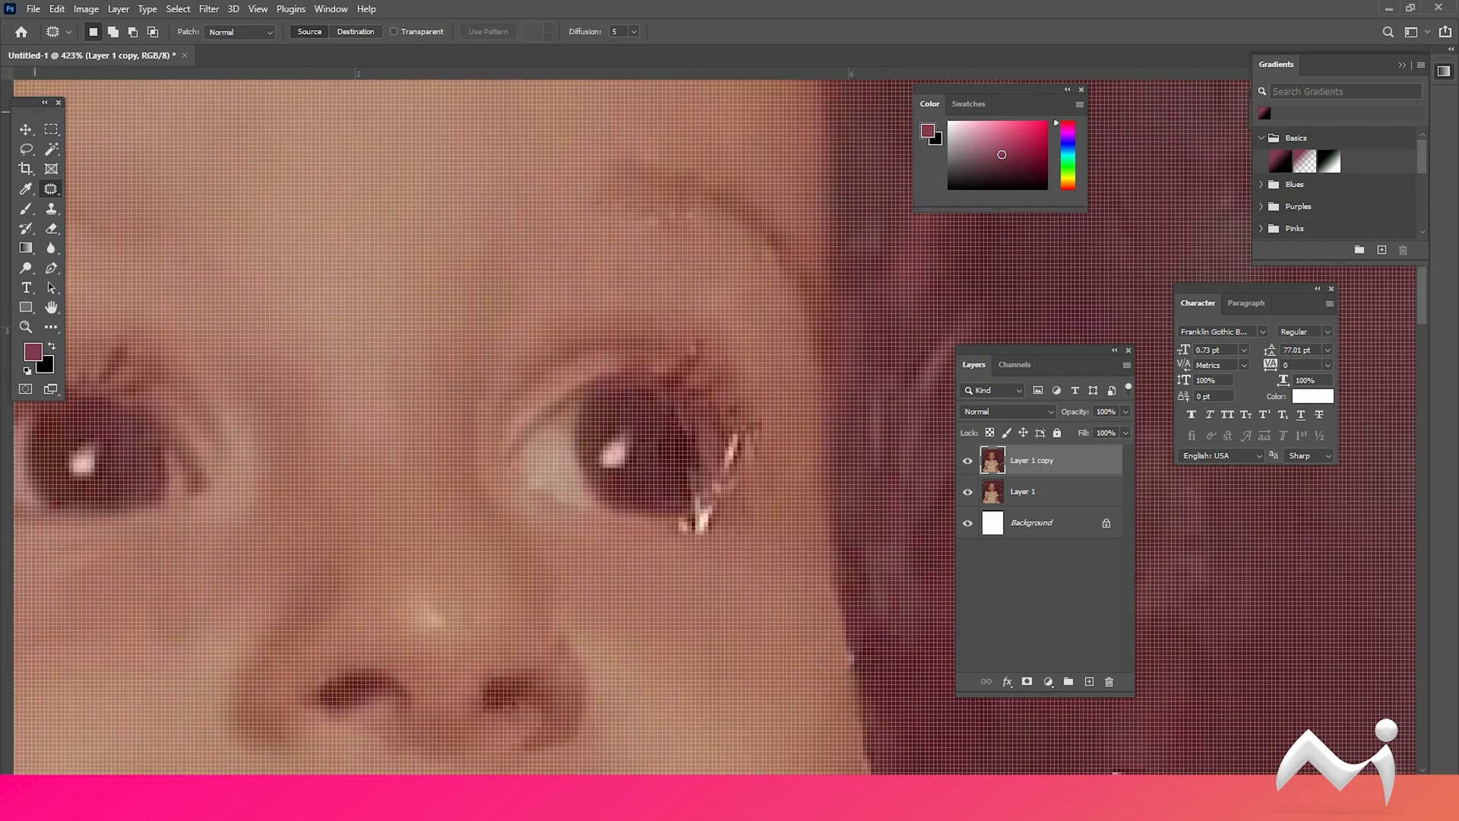
drag(692, 463, 672, 491)
key(ctrl+d)
scroll(700, 523, down, 3)
scroll(699, 523, up, 2)
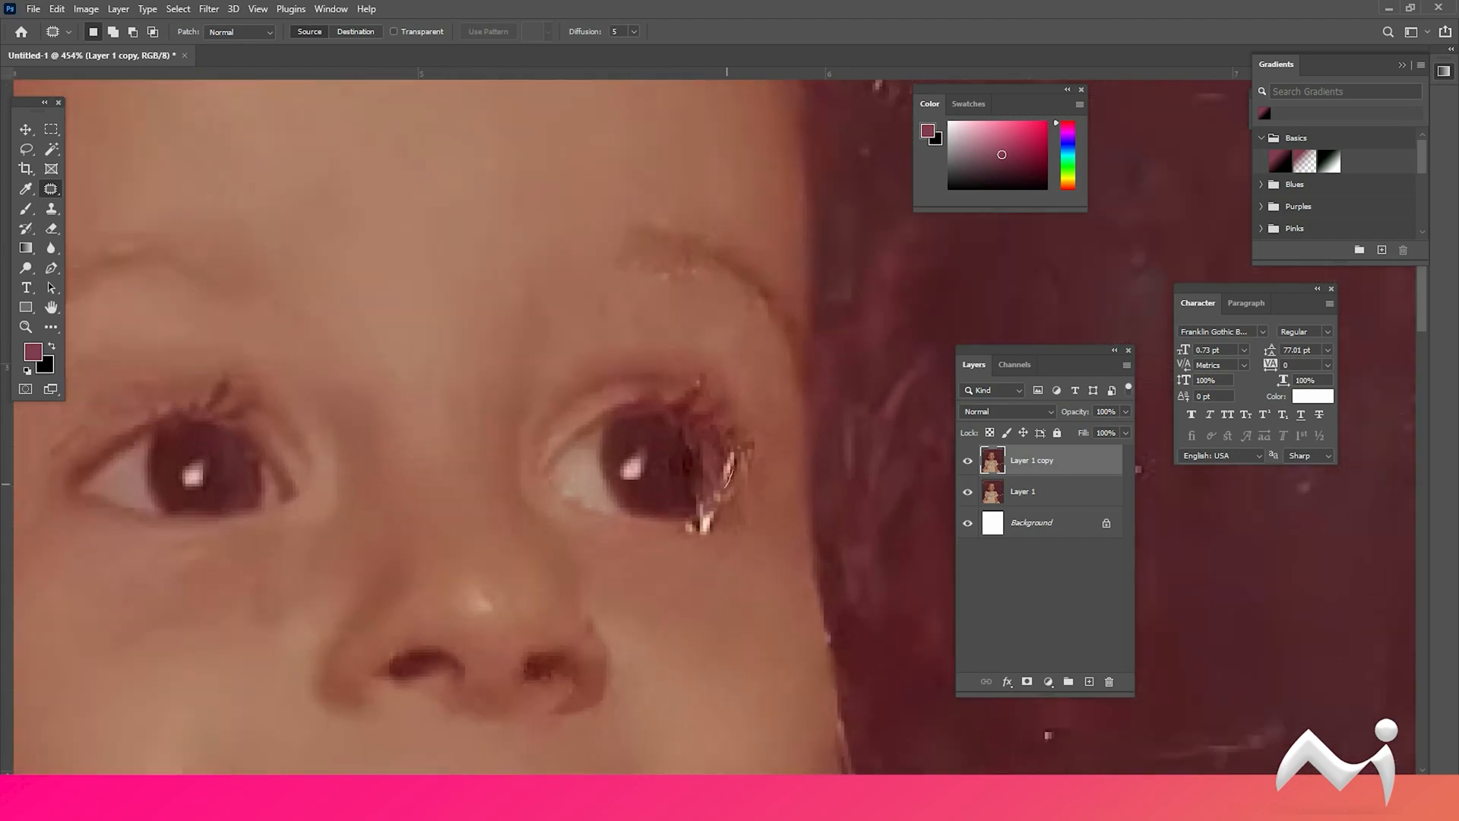
Step: Patch out the bright slanted scratch at the outer lashes of the damaged eye
mouse_move(734, 456)
mouse_down()
mouse_move(713, 460)
mouse_move(716, 449)
mouse_up()
key(ctrl+d)
drag(745, 460, 751, 472)
click(748, 459)
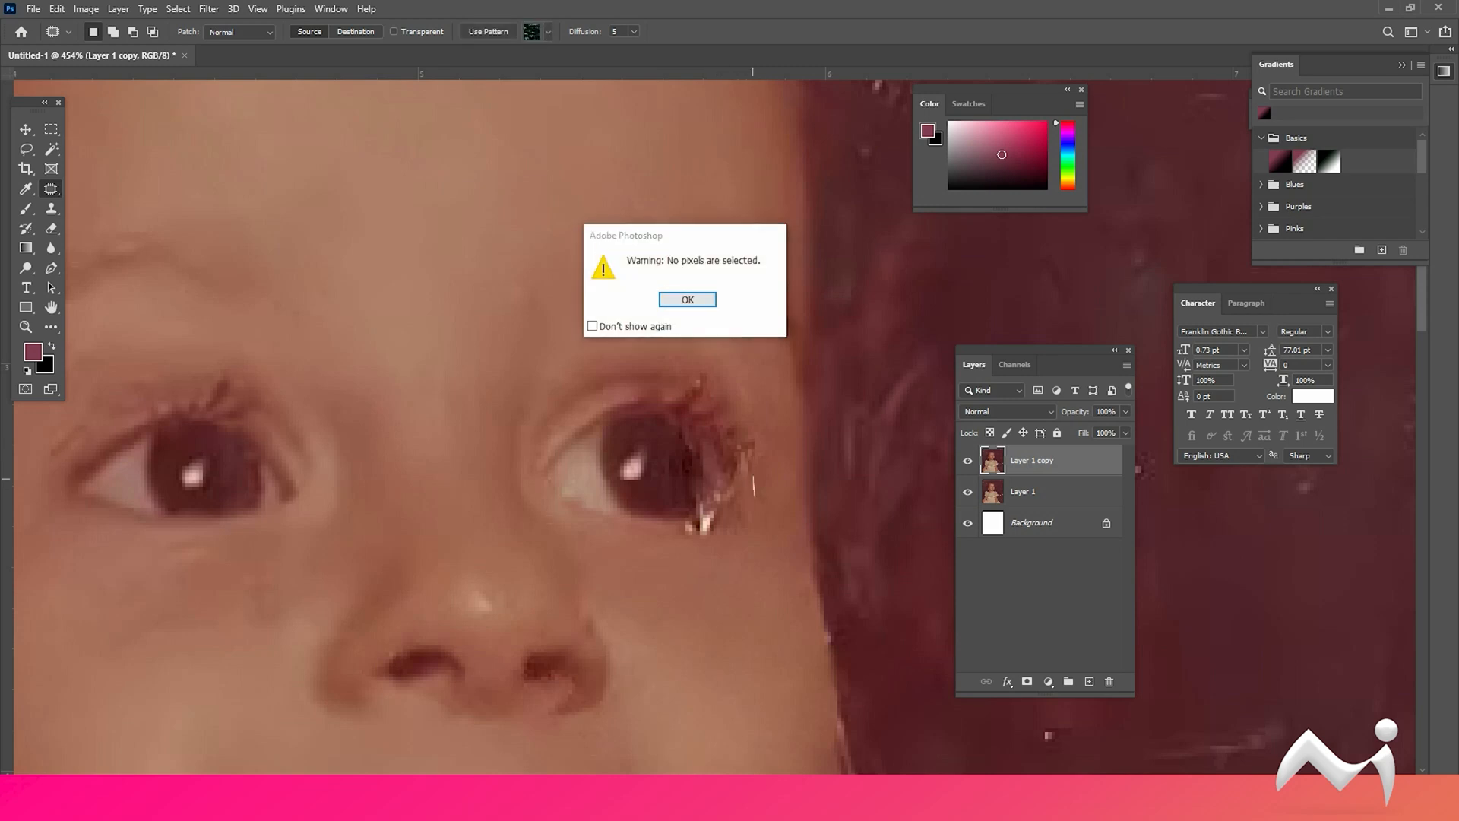
key(Return)
mouse_move(763, 477)
mouse_down()
mouse_move(749, 459)
mouse_move(760, 472)
mouse_up()
click(755, 525)
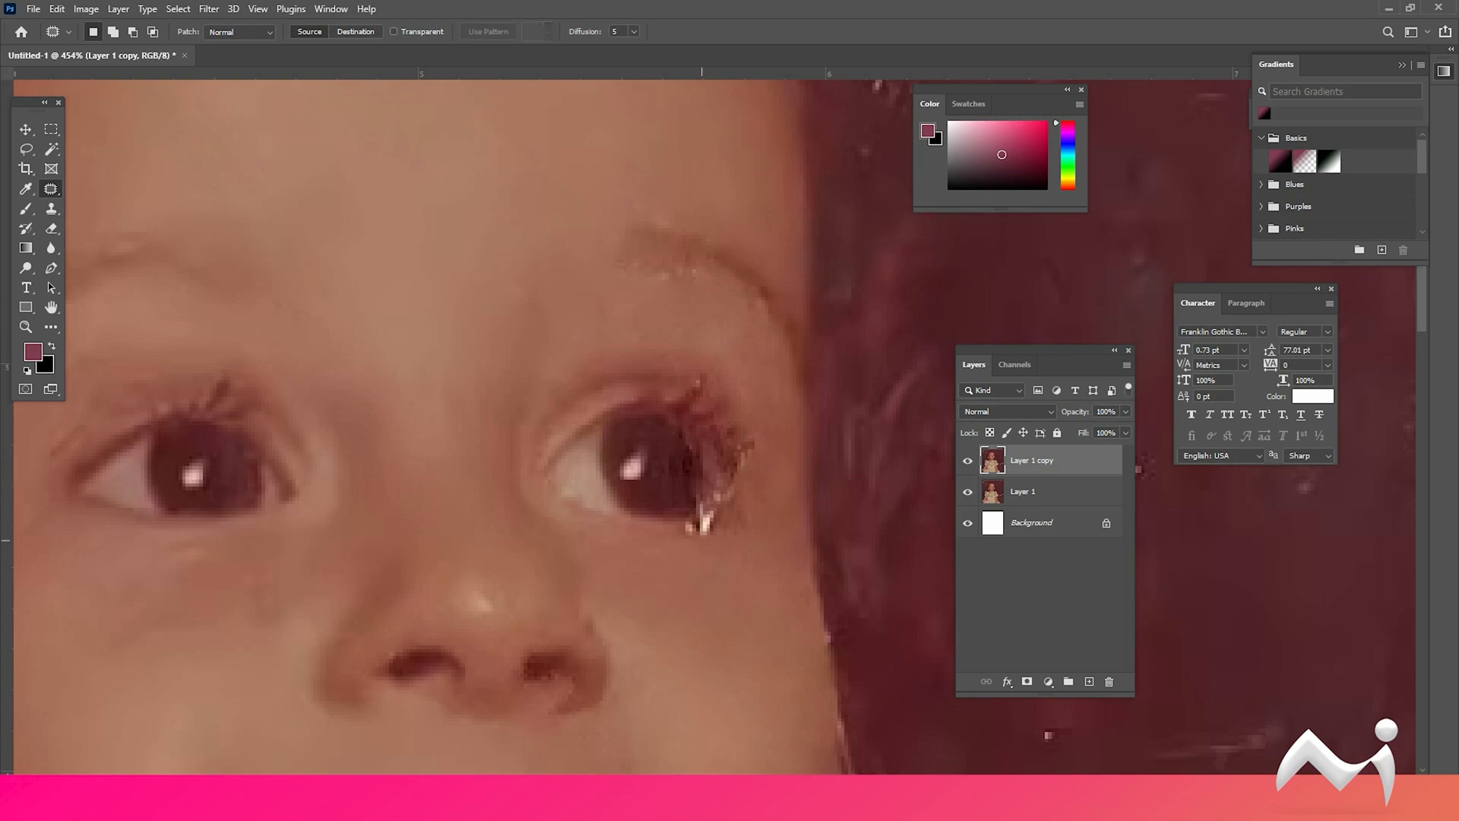
Step: Patch out the bright white spot and its remnants at the lower outer corner of the damaged eye
mouse_move(706, 526)
mouse_down()
mouse_move(739, 508)
mouse_move(723, 519)
mouse_move(735, 549)
mouse_up()
key(ctrl+d)
drag(735, 512, 752, 498)
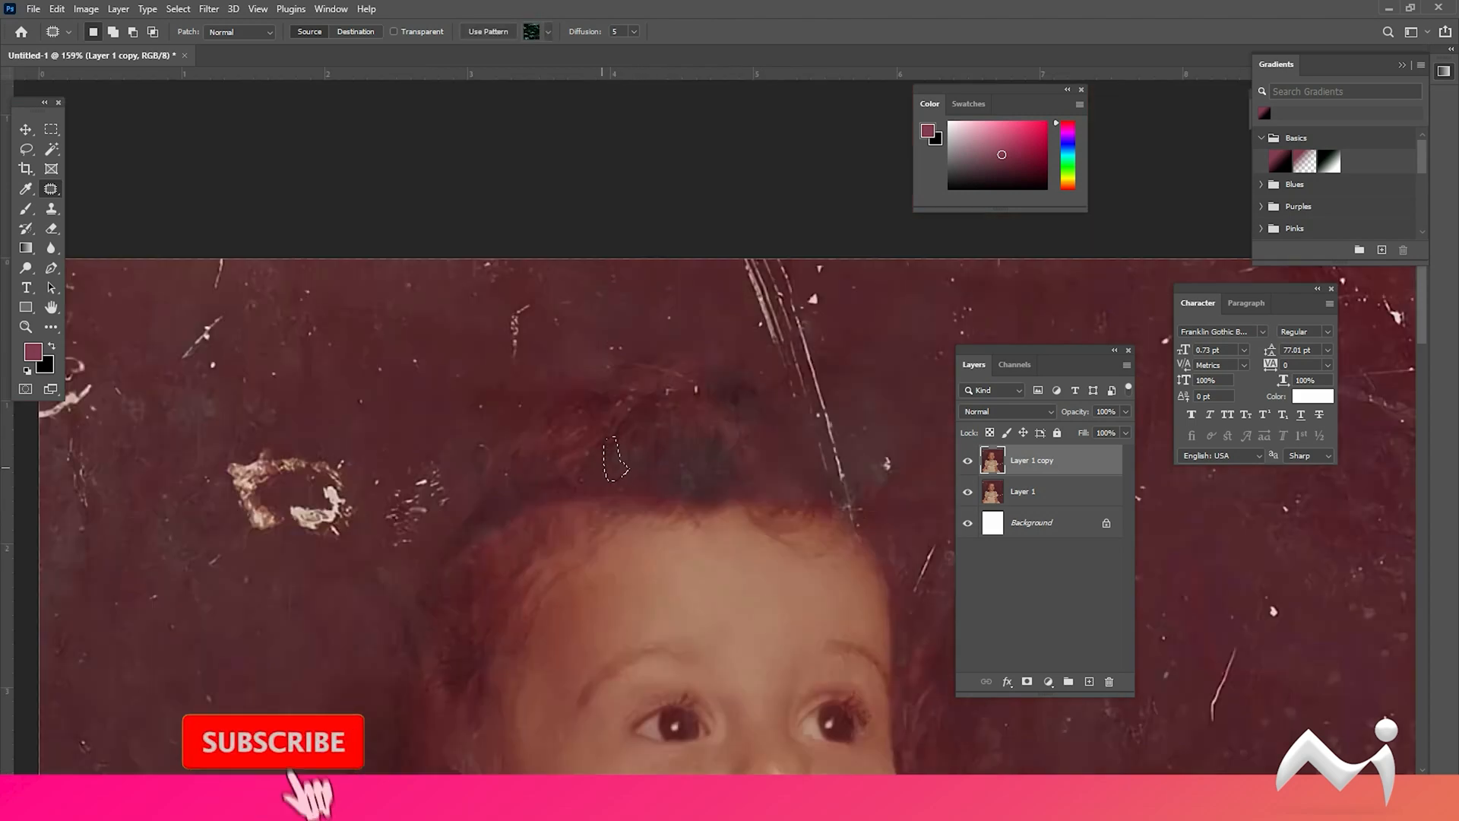
Step: Patch out the fine marks in the hair above the forehead
drag(617, 413, 639, 396)
scroll(639, 395, down, 4)
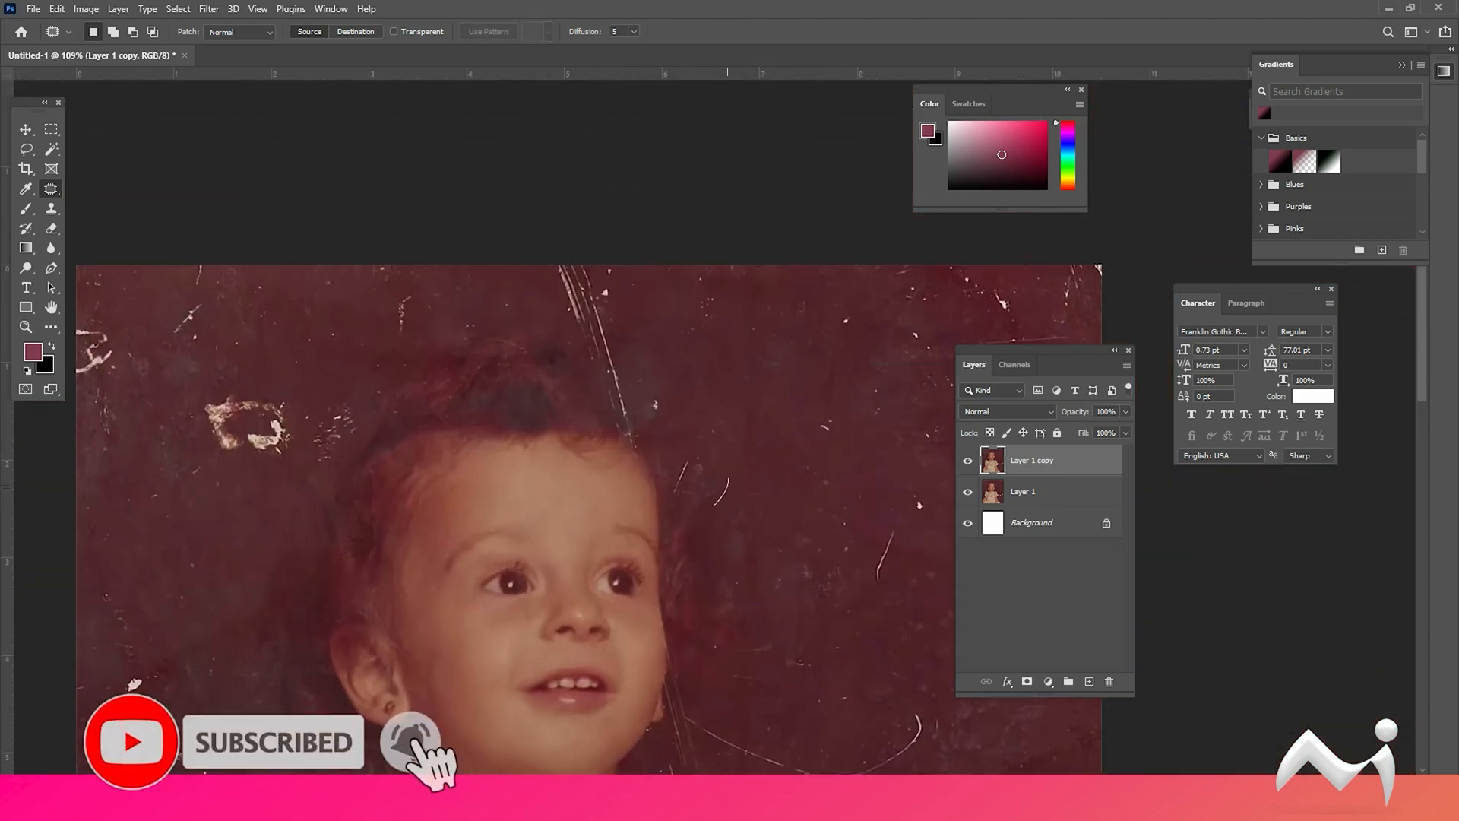
Step: Patch out the white specks on the dress between the collar and the puffed sleeve
drag(437, 684, 470, 332)
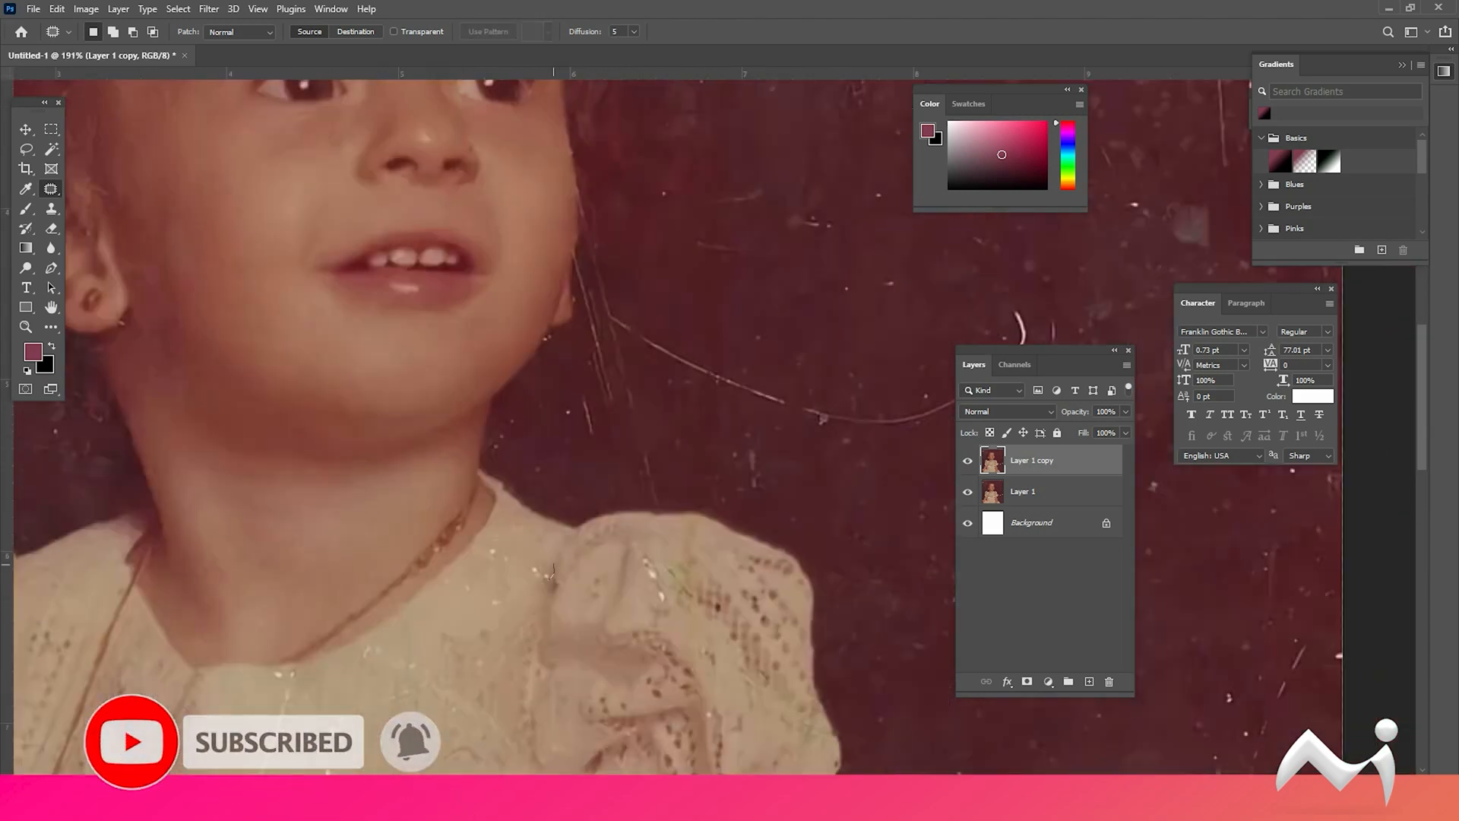
drag(491, 586, 541, 569)
drag(422, 616, 424, 617)
drag(461, 640, 486, 608)
key(ctrl+d)
Step: Patch out the white specks on the dress just below the neckline
drag(422, 654, 417, 410)
drag(337, 485, 340, 490)
key(ctrl+d)
mouse_move(347, 573)
mouse_down()
mouse_move(345, 451)
mouse_move(322, 481)
mouse_up()
drag(325, 397, 328, 400)
drag(336, 350, 357, 351)
drag(353, 312, 354, 311)
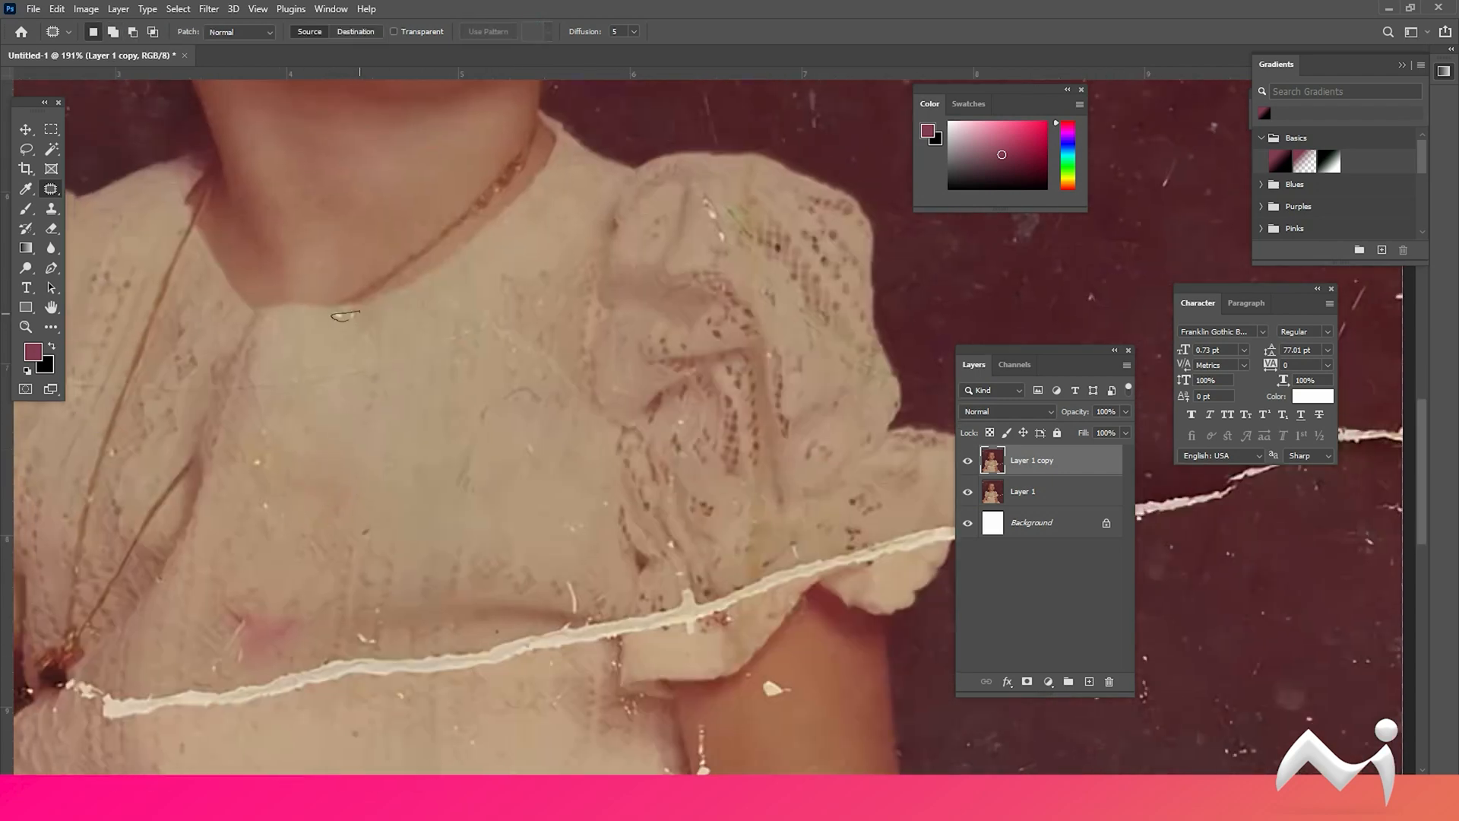
Step: Patch out the pink stain and nearby specks on the dress front above the long horizontal crack
drag(280, 501, 321, 418)
drag(321, 535, 340, 418)
drag(294, 459, 395, 441)
key(ctrl+d)
drag(433, 579, 415, 477)
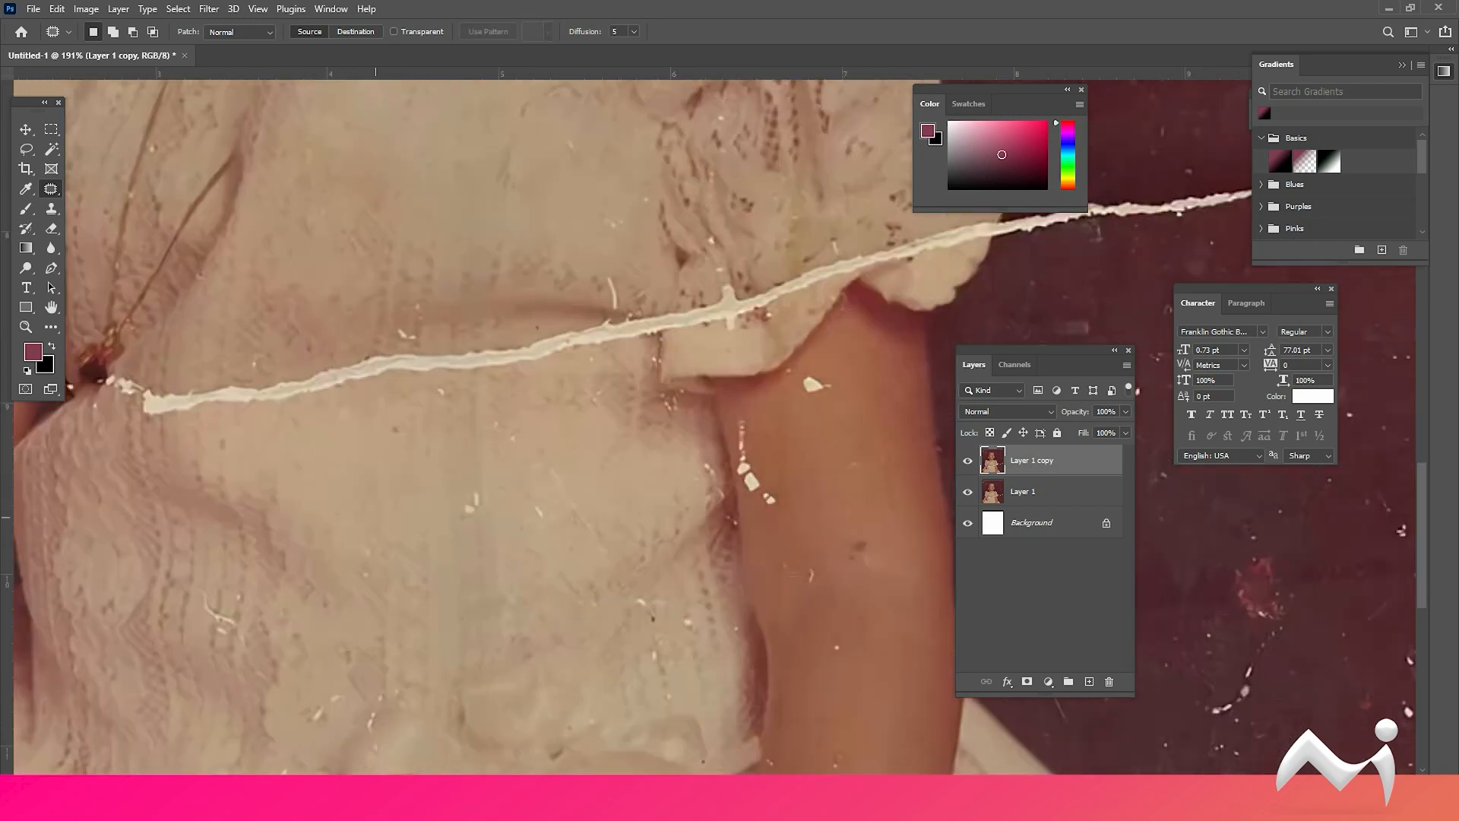
Step: Patch out the fine white scratches and flecks on the dress front below the long crack
drag(242, 628, 220, 566)
drag(230, 628, 226, 627)
drag(481, 584, 495, 640)
drag(513, 481, 590, 499)
key(ctrl+d)
Step: Patch out the white flake below the sleeve cuff and the small spots on the upper arm
drag(827, 449, 599, 442)
mouse_move(583, 428)
mouse_down()
mouse_move(613, 421)
mouse_move(663, 480)
mouse_up()
key(ctrl+d)
mouse_move(637, 653)
mouse_down()
mouse_move(612, 387)
mouse_move(663, 674)
mouse_up()
key(ctrl+d)
mouse_move(546, 652)
mouse_down()
mouse_move(506, 665)
mouse_move(543, 648)
mouse_up()
key(ctrl+d)
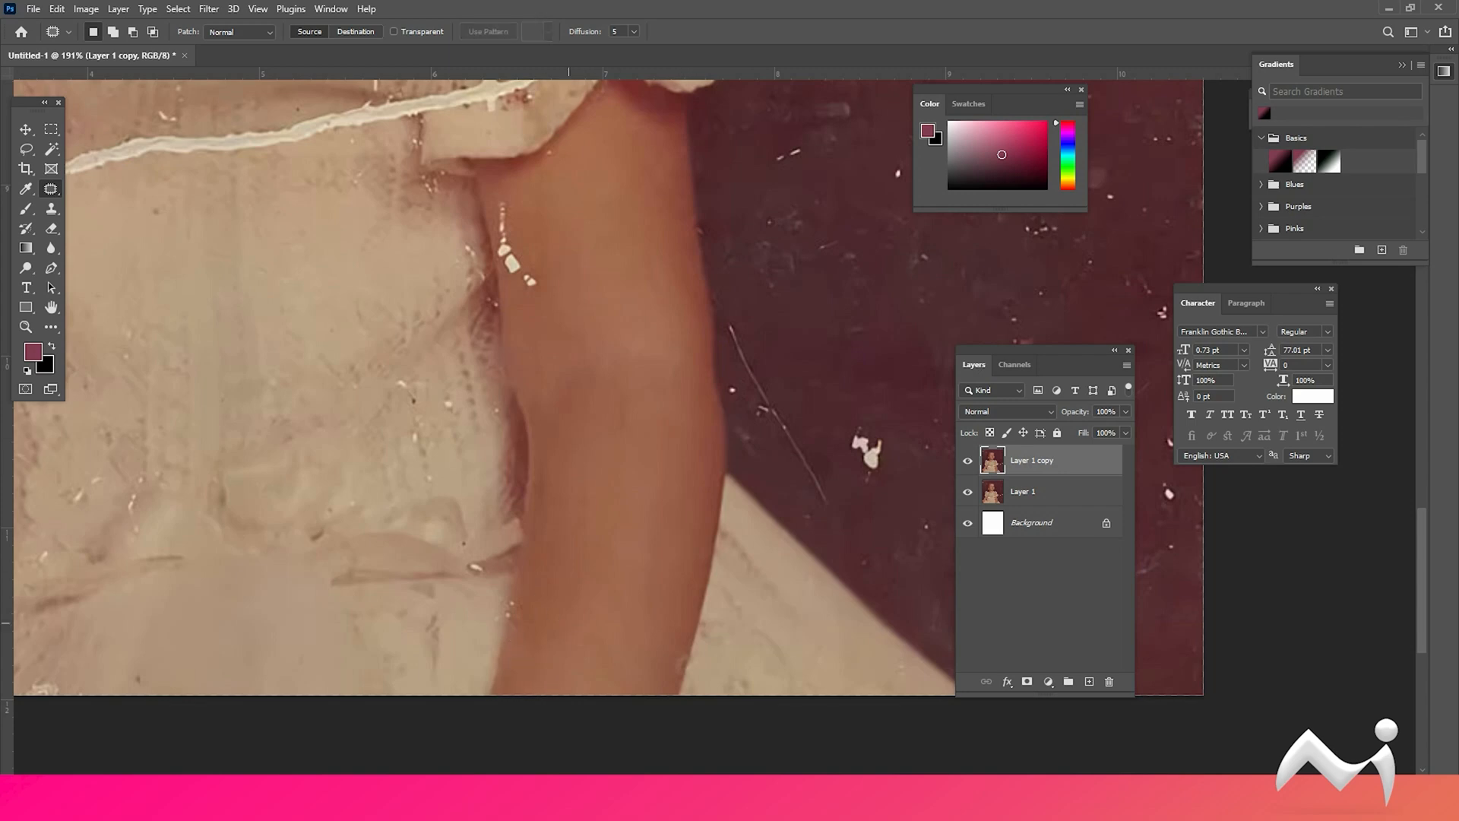
Step: Patch out the cluster of white flakes where the arm meets the side of the dress
drag(509, 243, 538, 395)
mouse_move(518, 340)
mouse_down()
mouse_move(548, 351)
mouse_move(519, 339)
mouse_up()
key(ctrl+d)
drag(534, 347, 608, 450)
key(ctrl+d)
drag(610, 578, 663, 369)
drag(599, 525, 596, 527)
key(ctrl+d)
Step: Patch out the white specks on the other forearm and the flake above the bracelet
scroll(600, 547, down, 3)
drag(380, 456, 790, 602)
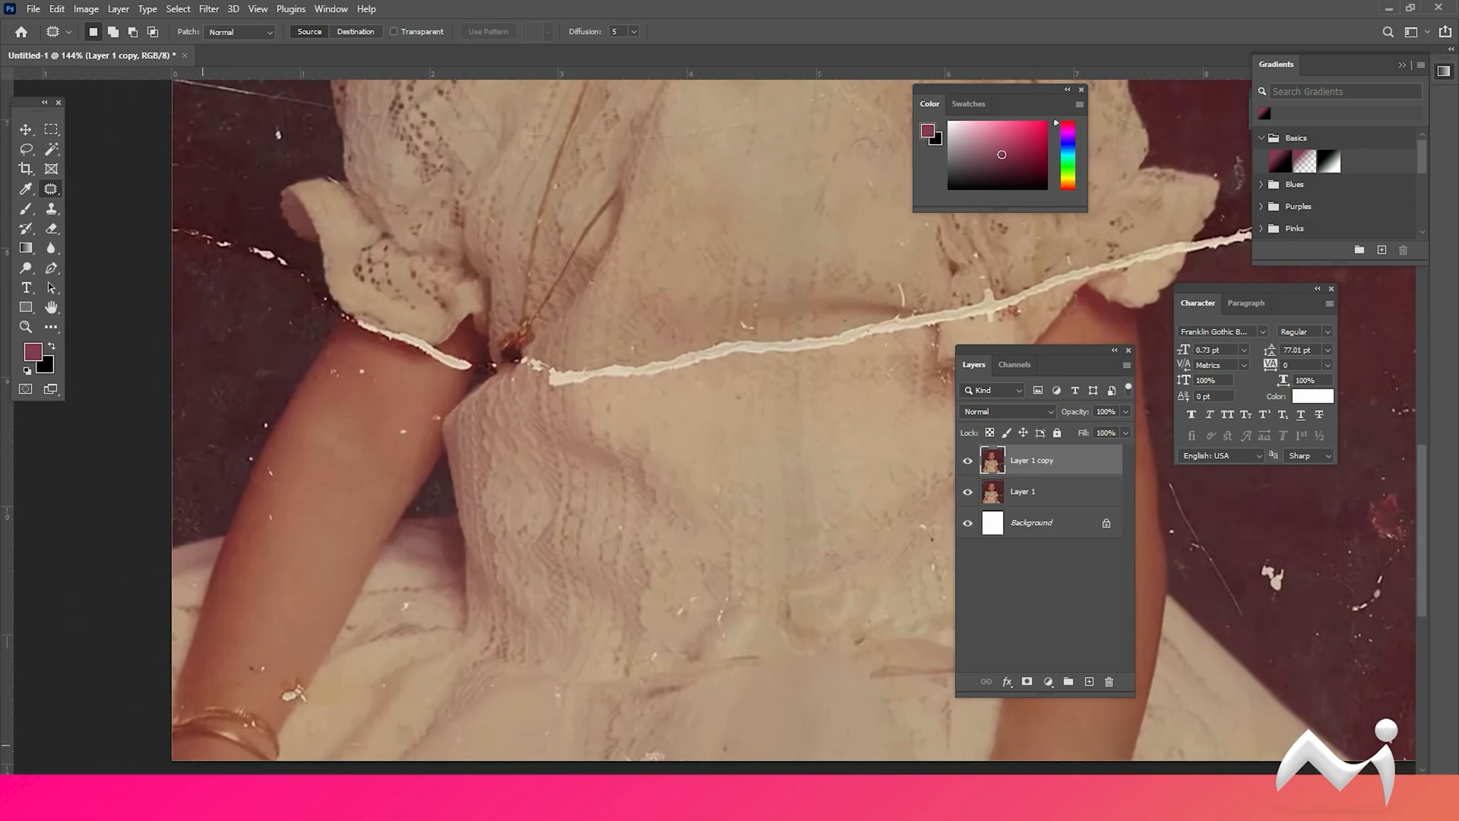
scroll(269, 611, up, 1)
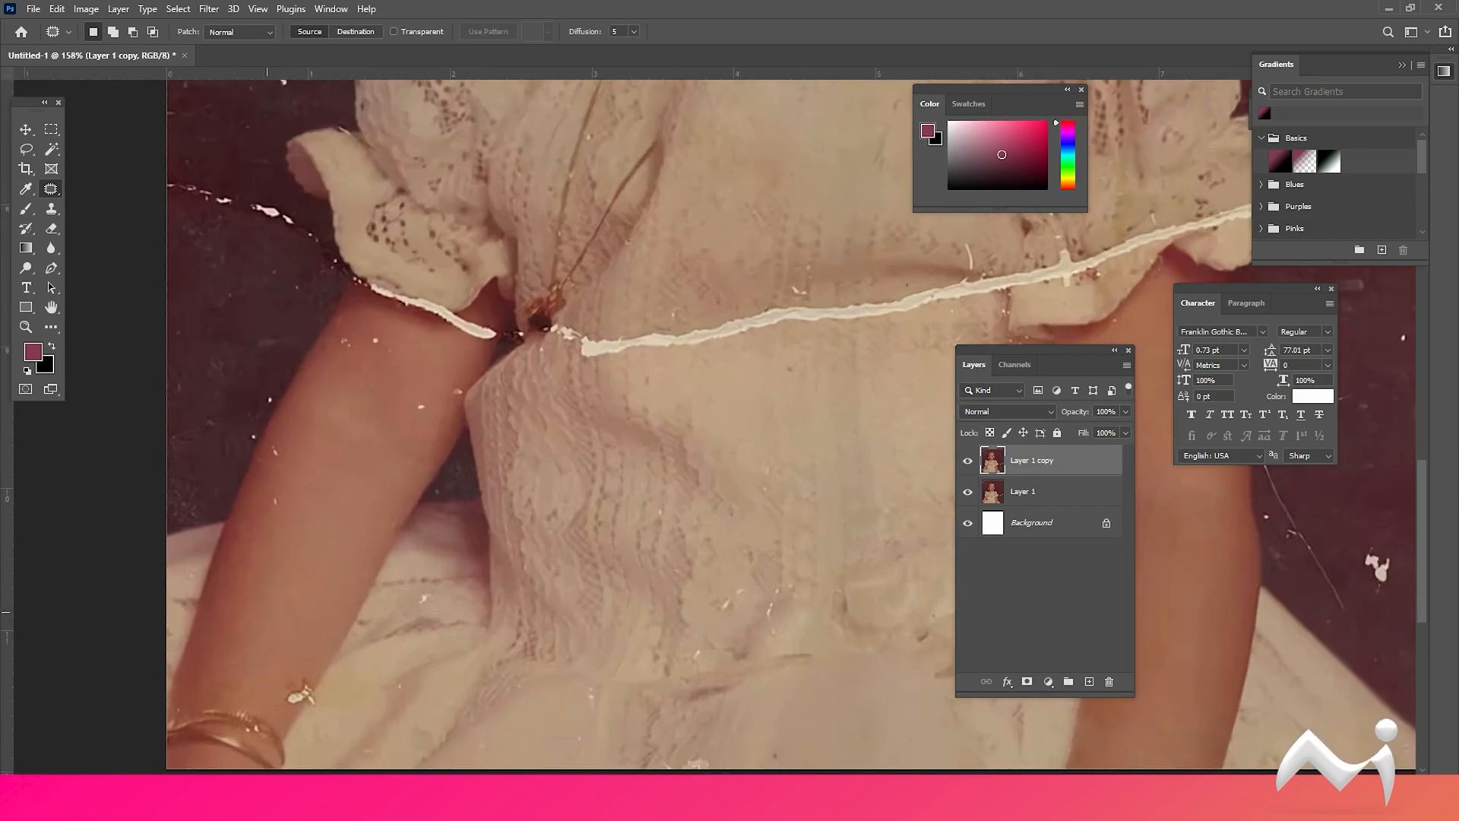
drag(259, 467, 288, 451)
drag(275, 460, 297, 494)
drag(365, 332, 378, 334)
drag(319, 654, 401, 458)
drag(365, 486, 363, 493)
drag(364, 319, 317, 487)
mouse_move(304, 361)
mouse_down()
mouse_move(306, 378)
mouse_move(301, 366)
mouse_up()
drag(304, 371, 292, 386)
key(ctrl+d)
Step: Patch out the small marks on the dress side and skirt next to the braceleted arm
drag(490, 357, 492, 371)
drag(456, 566, 498, 386)
drag(494, 382, 499, 396)
drag(654, 525, 587, 395)
mouse_move(596, 420)
mouse_down()
mouse_move(592, 392)
mouse_move(593, 418)
mouse_up()
drag(593, 403, 581, 656)
Step: Patch out the short white stroke and flecks around the sleeve cuff and the adjoining bodice
drag(1003, 223, 667, 468)
key(s)
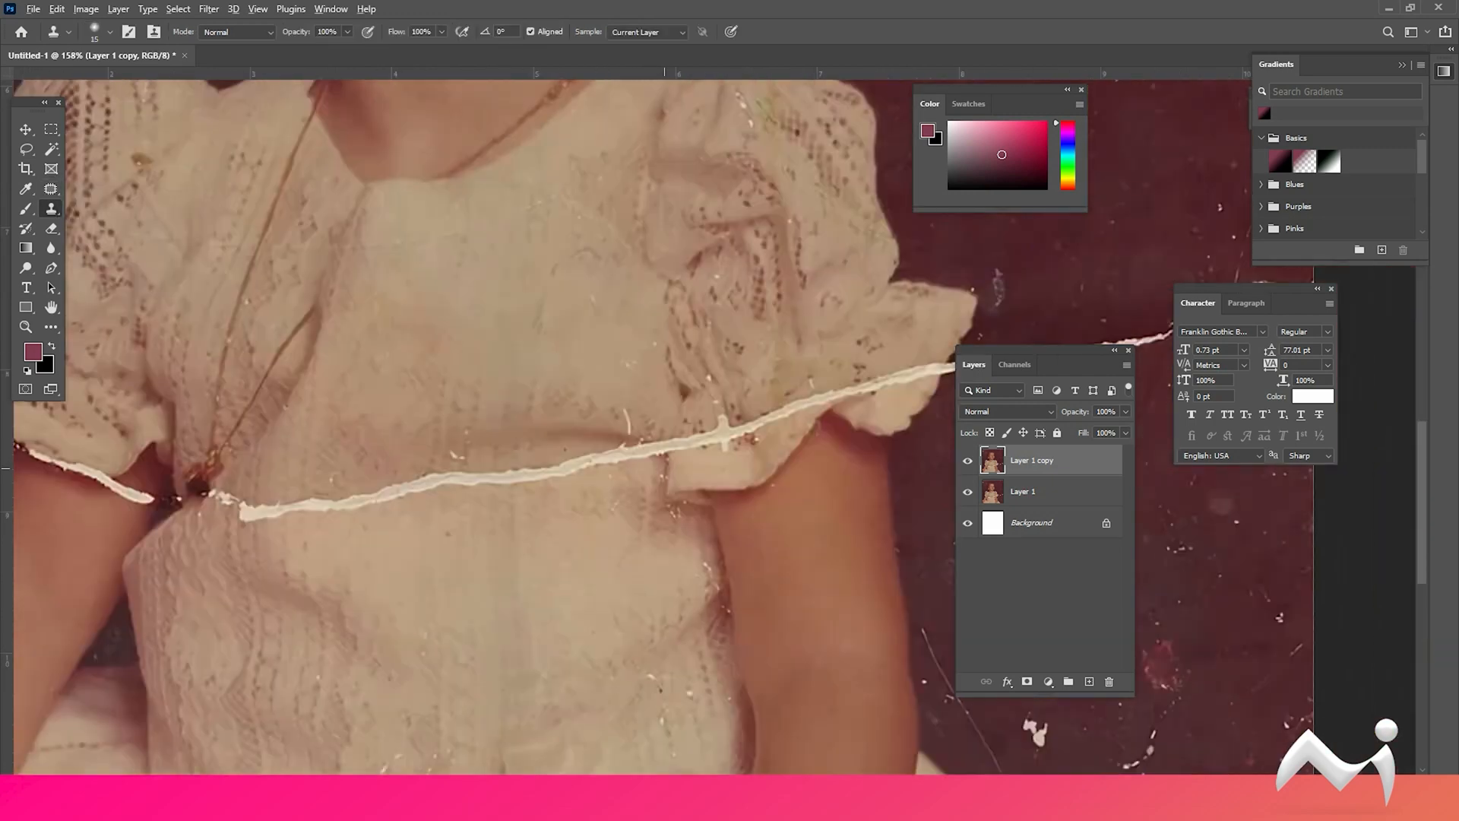
scroll(667, 468, up, 4)
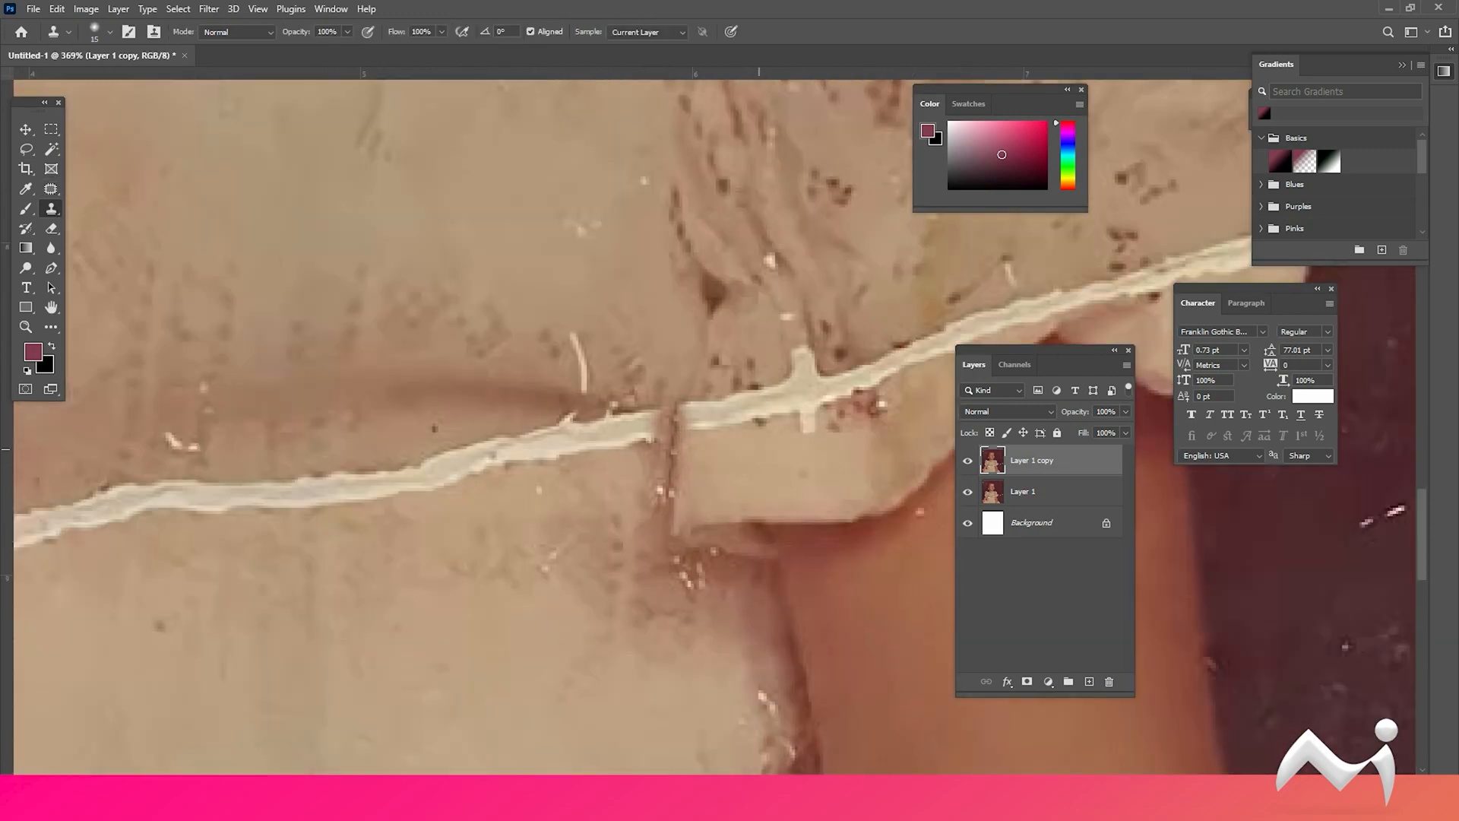
key(j)
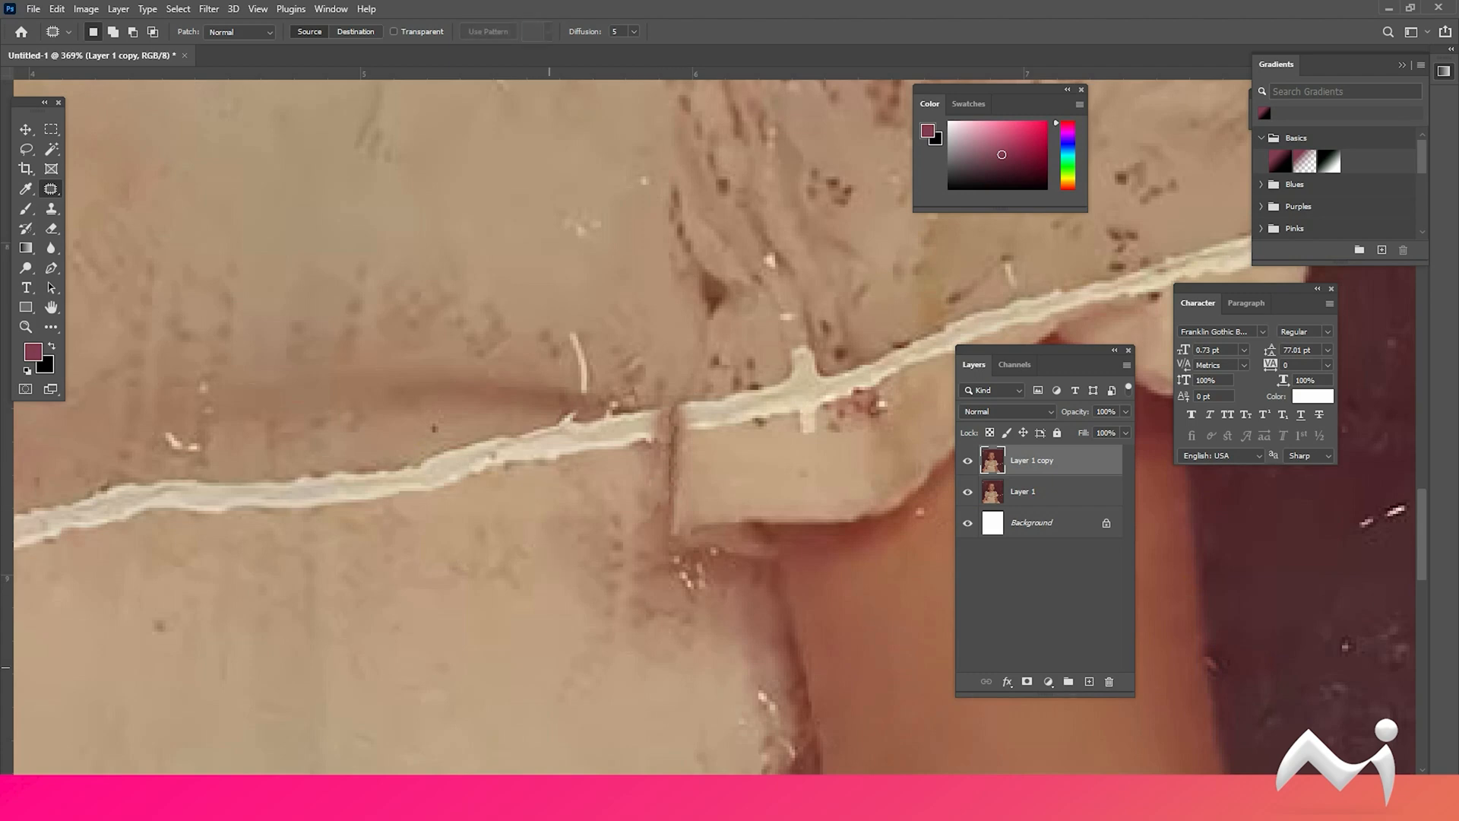
mouse_move(670, 555)
mouse_down()
mouse_move(661, 597)
mouse_move(781, 667)
mouse_up()
drag(673, 435, 671, 441)
drag(684, 467, 654, 456)
mouse_move(724, 269)
mouse_down()
mouse_move(755, 309)
mouse_move(726, 269)
mouse_up()
drag(745, 289, 703, 300)
drag(415, 394, 567, 325)
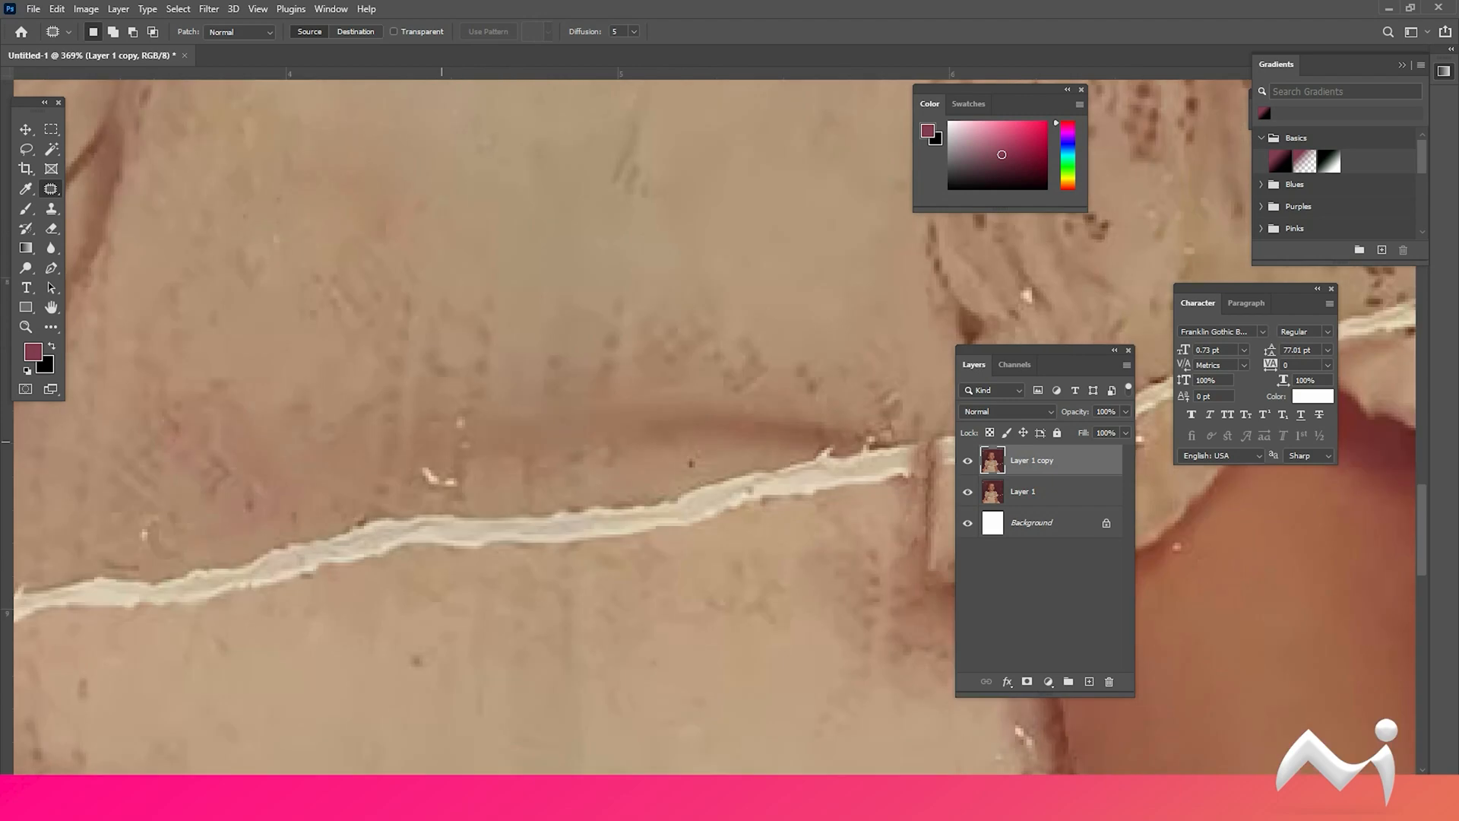
Step: Cover the white crack where the bodice meets the sleeve cuff using the Clone Stamp and Patch tools
key(ctrl+d)
mouse_move(874, 444)
mouse_down()
mouse_move(449, 468)
mouse_move(612, 466)
mouse_up()
key(s)
alt+click(536, 517)
alt+click(684, 397)
mouse_move(679, 432)
mouse_down()
mouse_move(696, 445)
mouse_move(692, 486)
mouse_move(650, 502)
mouse_move(637, 409)
mouse_move(425, 637)
mouse_move(344, 575)
mouse_up()
key(j)
key(ctrl+d)
key(s)
key(j)
drag(550, 486, 543, 473)
drag(454, 507, 457, 410)
key(ctrl+d)
Step: Clone clean fabric over the white crack running across the sleeve cuff
key(s)
mouse_move(760, 426)
mouse_down()
mouse_move(678, 497)
mouse_move(722, 491)
mouse_up()
alt+click(722, 526)
drag(733, 488, 714, 479)
key(j)
key(s)
drag(610, 508, 603, 519)
Step: Patch the crack remnants and uneven cloned spots along the cuff and lower puffed sleeve
key(j)
drag(487, 560, 481, 548)
drag(536, 537, 544, 494)
drag(617, 525, 614, 514)
drag(665, 498, 660, 441)
key(ctrl+d)
drag(495, 577, 526, 565)
Step: Patch out the rest of the crack and leftover marks across the sleeve's ruffled edge
scroll(521, 570, down, 5)
scroll(612, 502, up, 4)
drag(716, 486, 707, 498)
key(ctrl+d)
mouse_move(695, 508)
mouse_down()
mouse_move(677, 473)
mouse_move(722, 471)
mouse_up()
key(ctrl+d)
mouse_move(744, 480)
mouse_down()
mouse_move(708, 525)
mouse_move(739, 488)
mouse_up()
drag(703, 519, 884, 398)
key(ctrl+d)
drag(749, 475, 608, 435)
drag(604, 437, 577, 457)
key(ctrl+d)
Step: Patch out the white specks along the side and waist of the dress beside the repaired arm
mouse_move(517, 395)
mouse_down()
mouse_move(555, 519)
mouse_move(474, 485)
mouse_up()
scroll(486, 472, down, 5)
scroll(573, 440, up, 5)
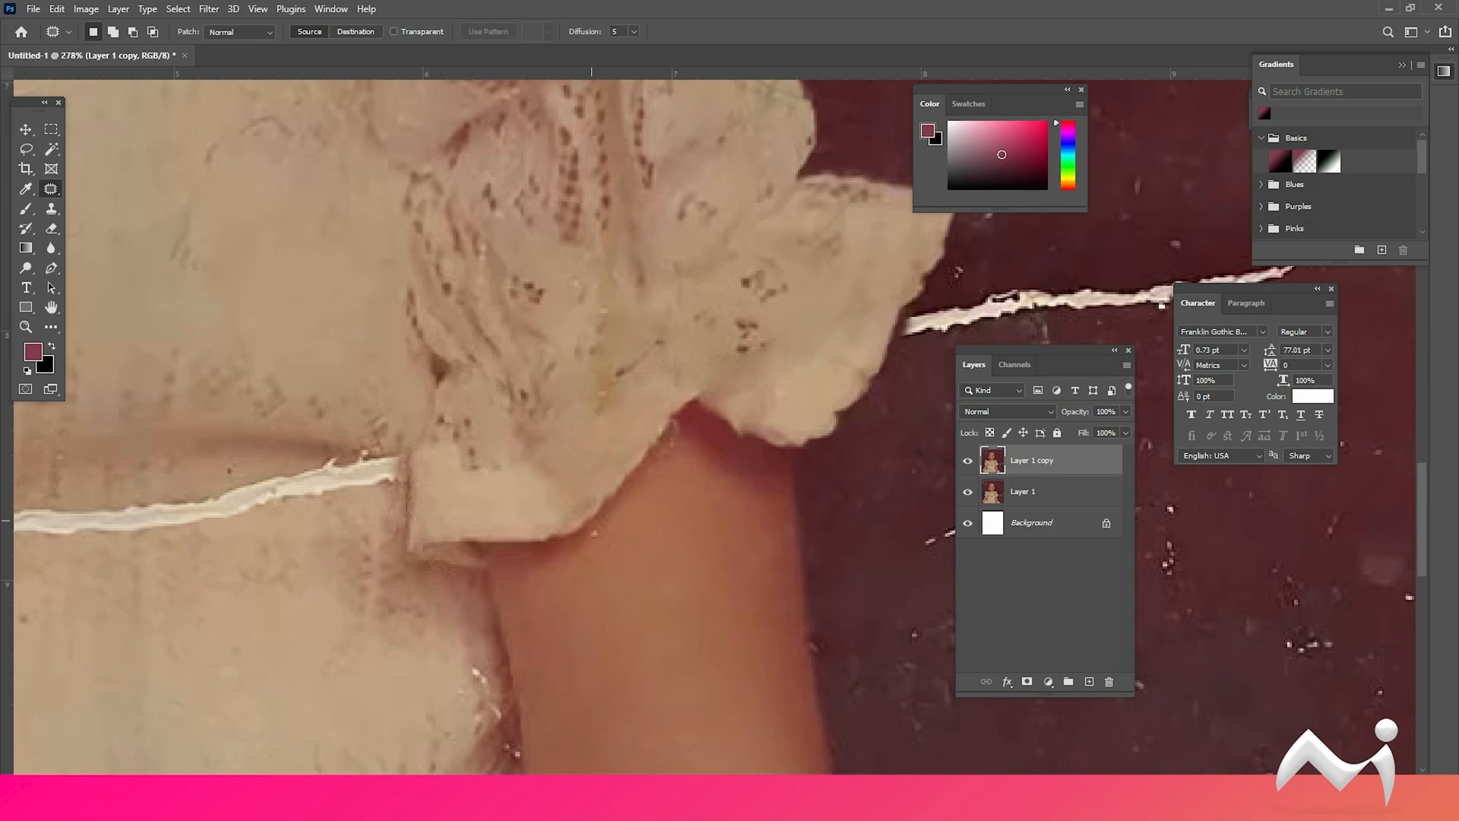
drag(494, 412, 516, 431)
drag(496, 428, 466, 445)
key(ctrl+d)
drag(523, 450, 524, 456)
drag(517, 460, 487, 478)
key(ctrl+d)
scroll(532, 501, down, 3)
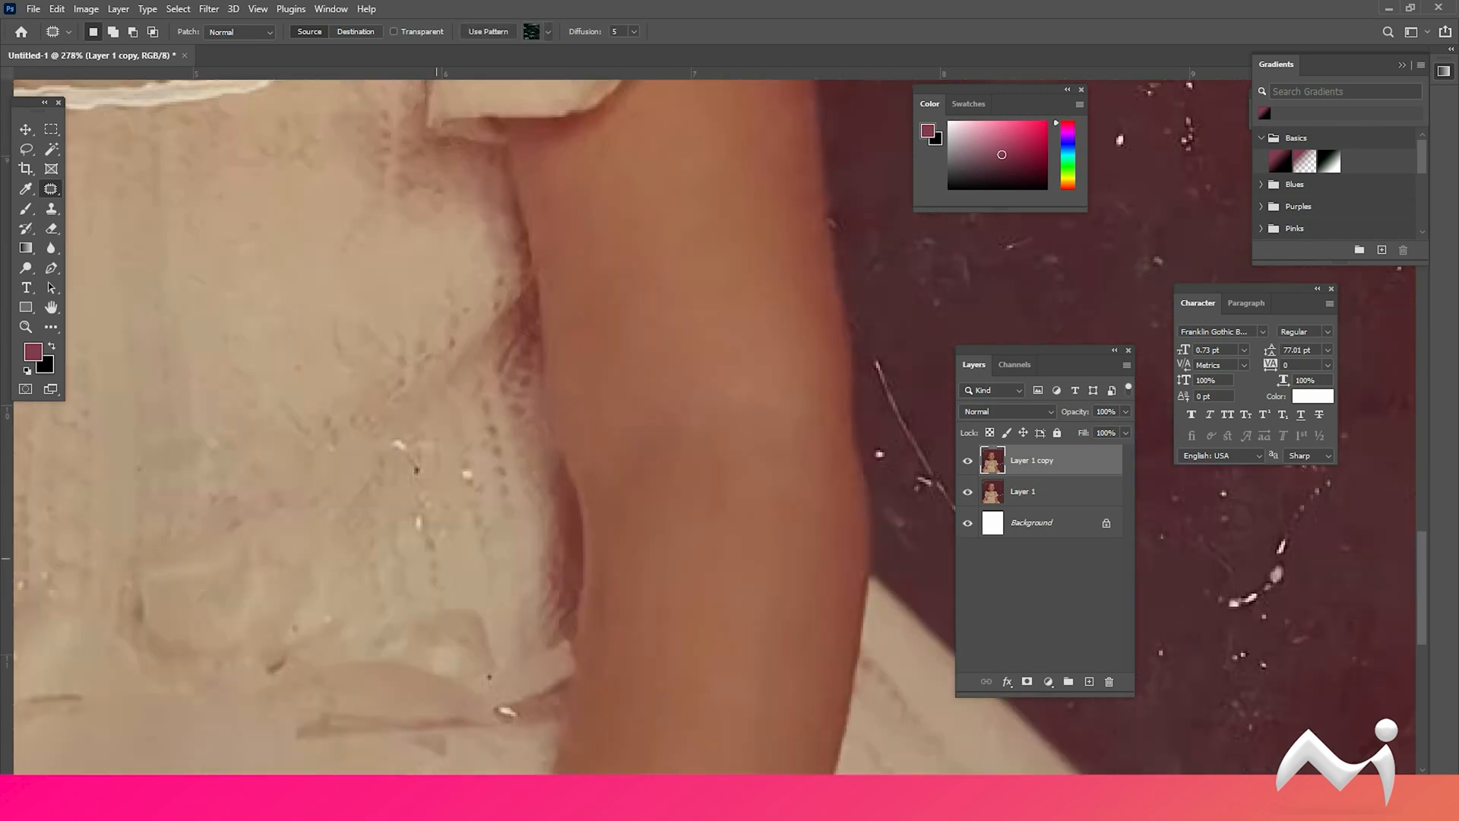
scroll(469, 567, down, 3)
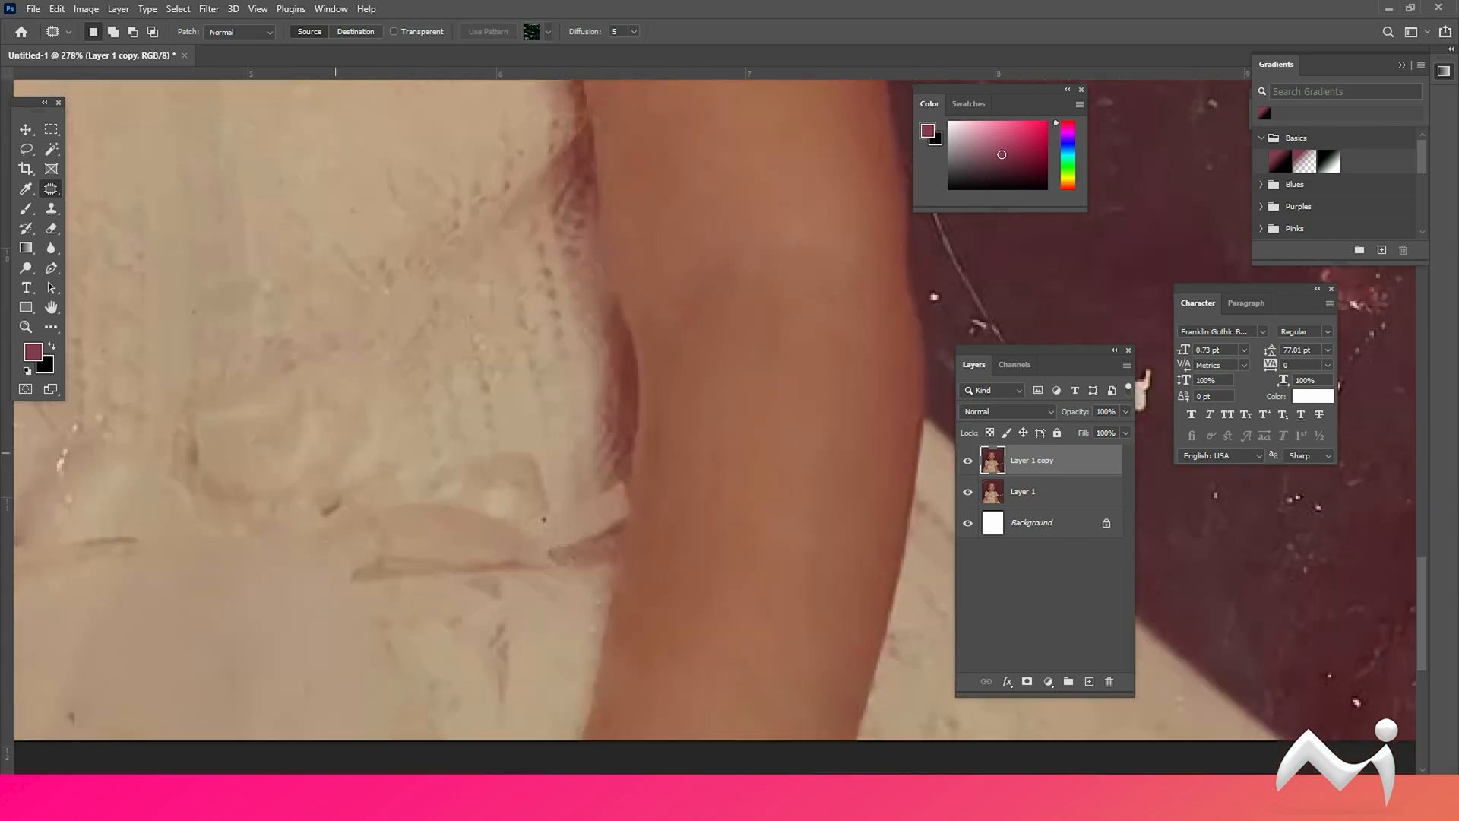
scroll(365, 468, left, 5)
Step: Add a Brightness/Contrast adjustment layer above the retouched photo with brightness 33 and contrast 13
key(ctrl+0)
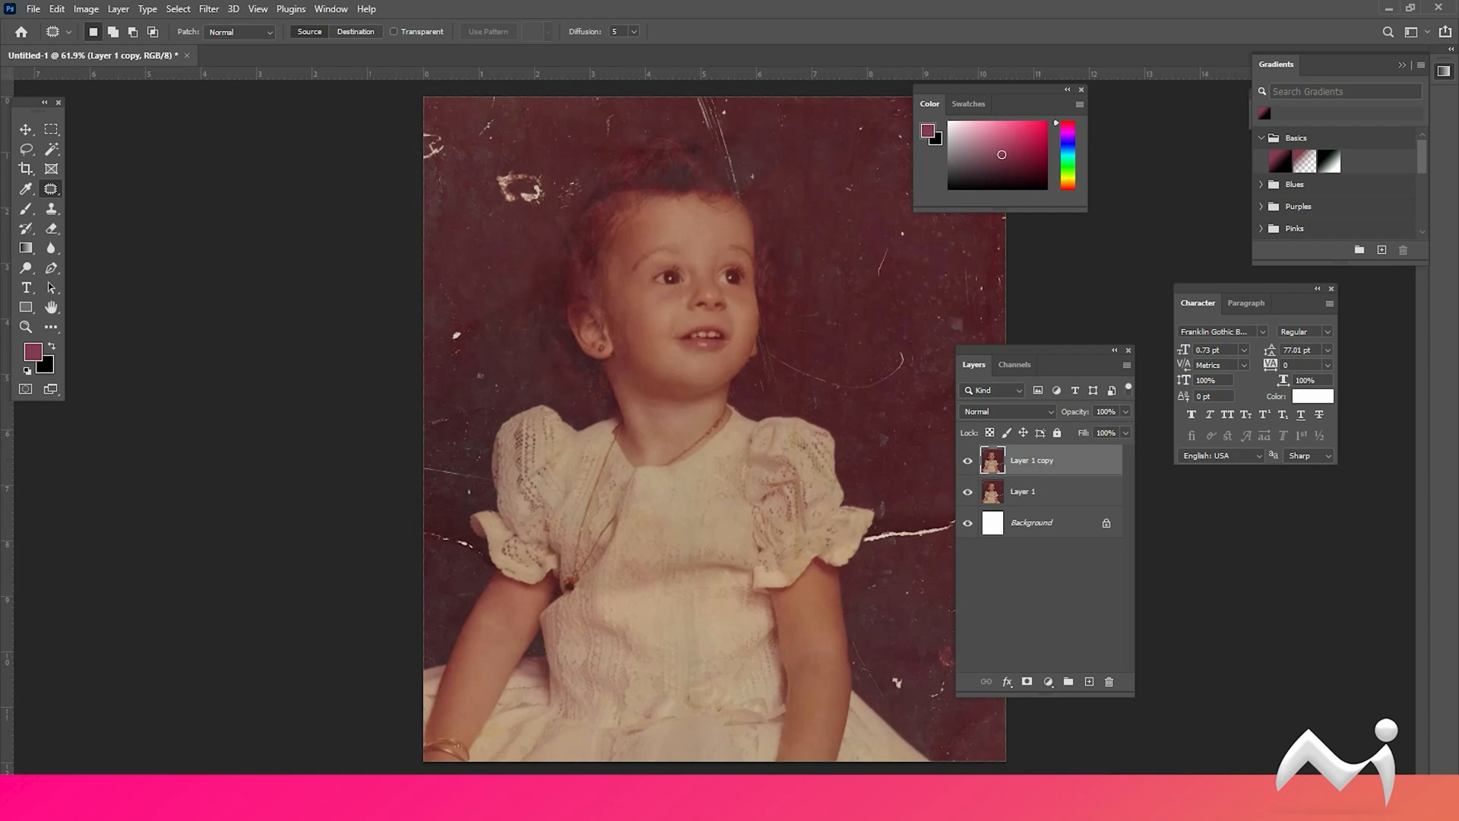
click(1049, 682)
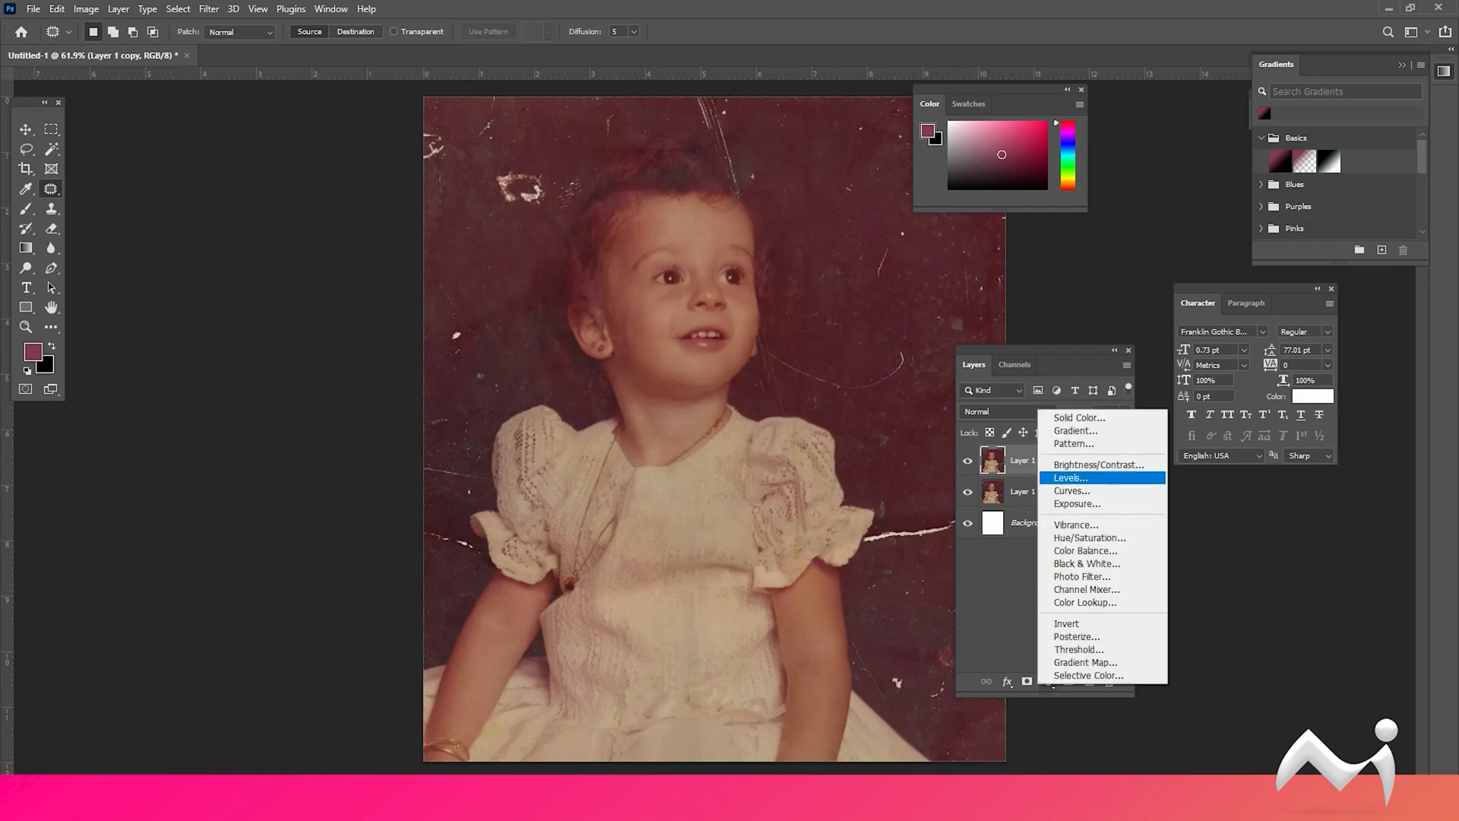
click(1099, 464)
drag(841, 235, 857, 236)
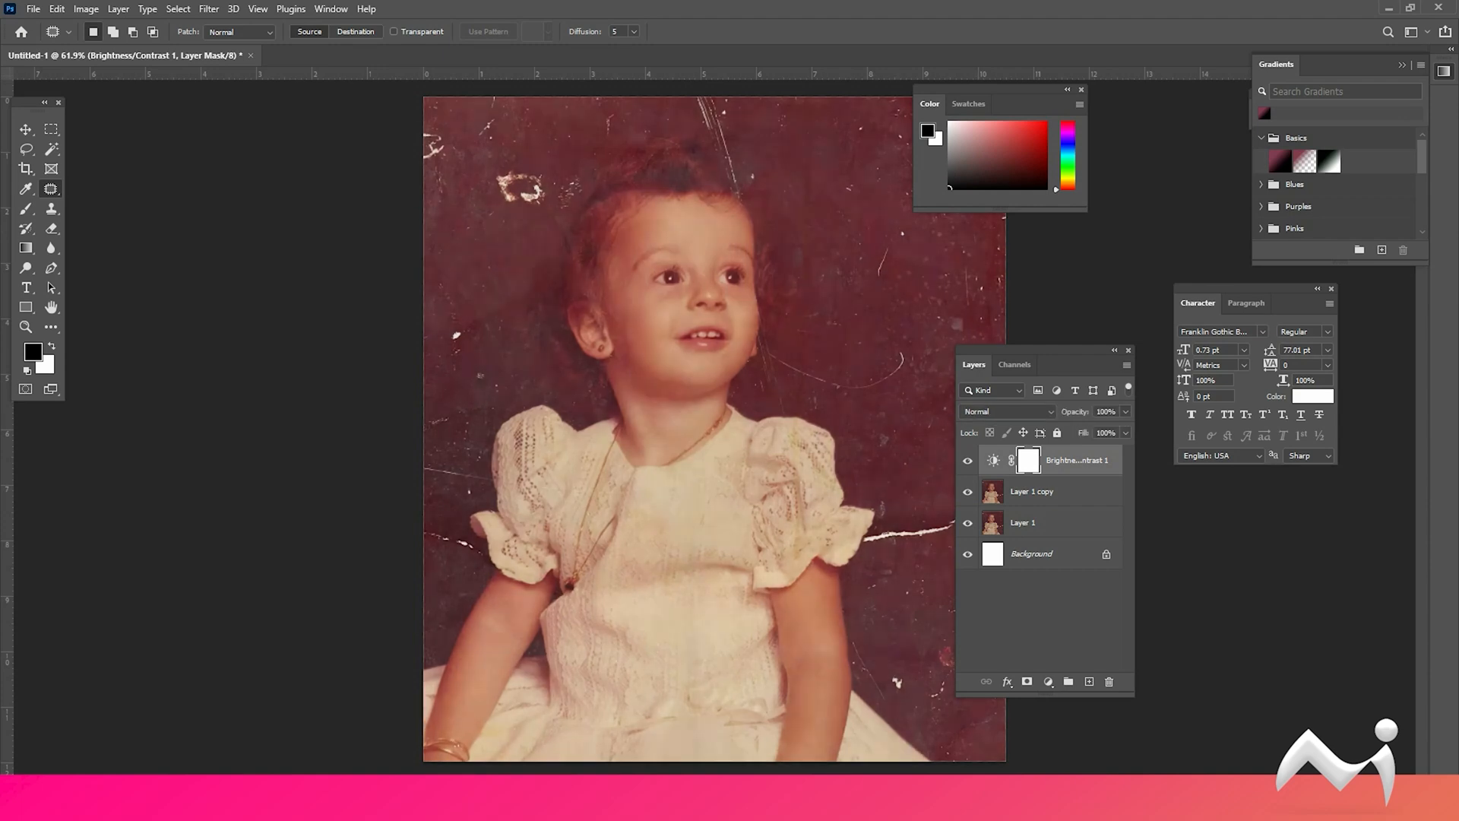
Step: Add a Levels adjustment layer directly above the retouched photo layer with the black input level at 6
click(1051, 492)
click(1048, 682)
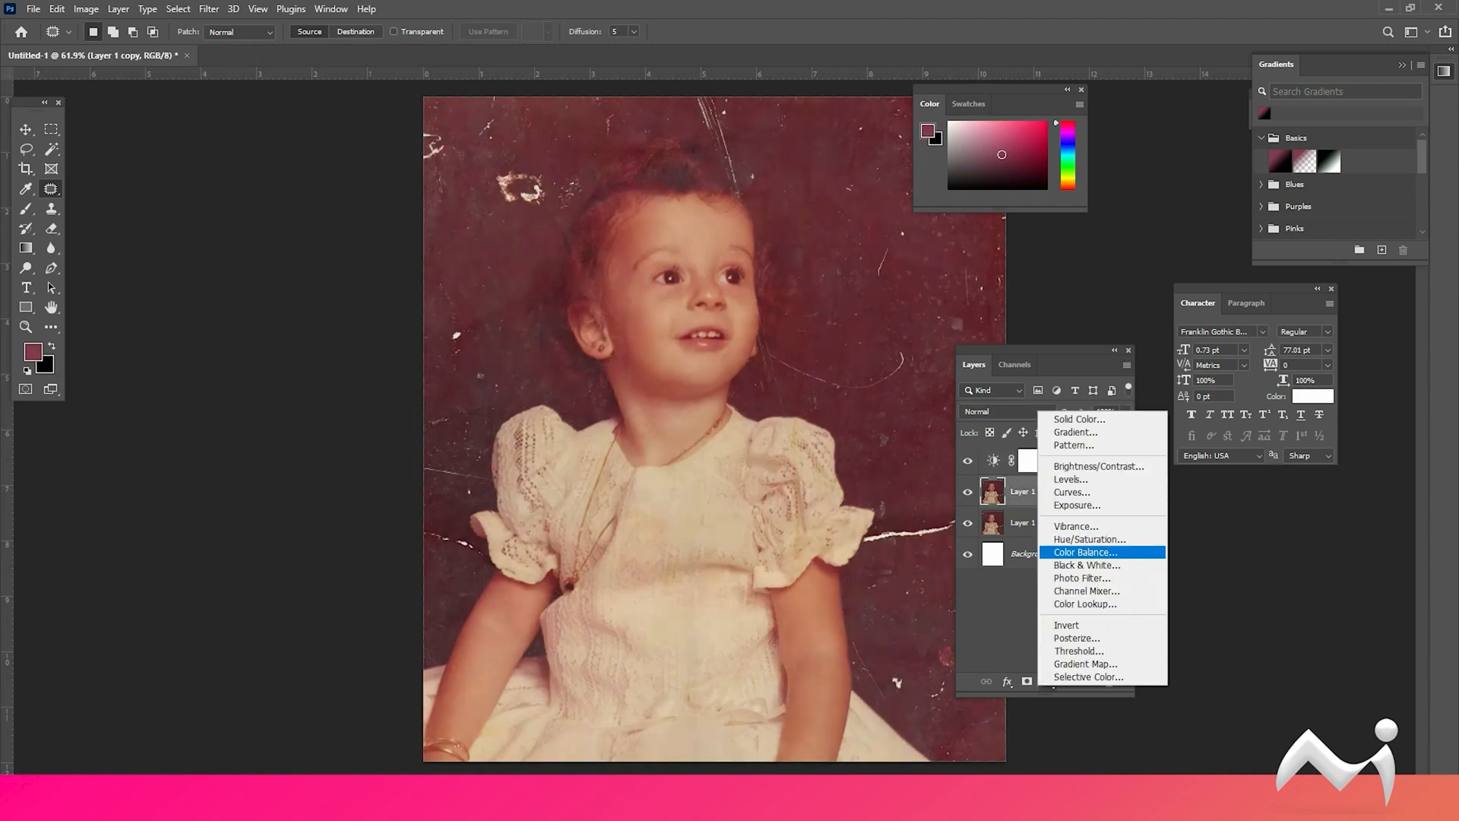
click(1072, 479)
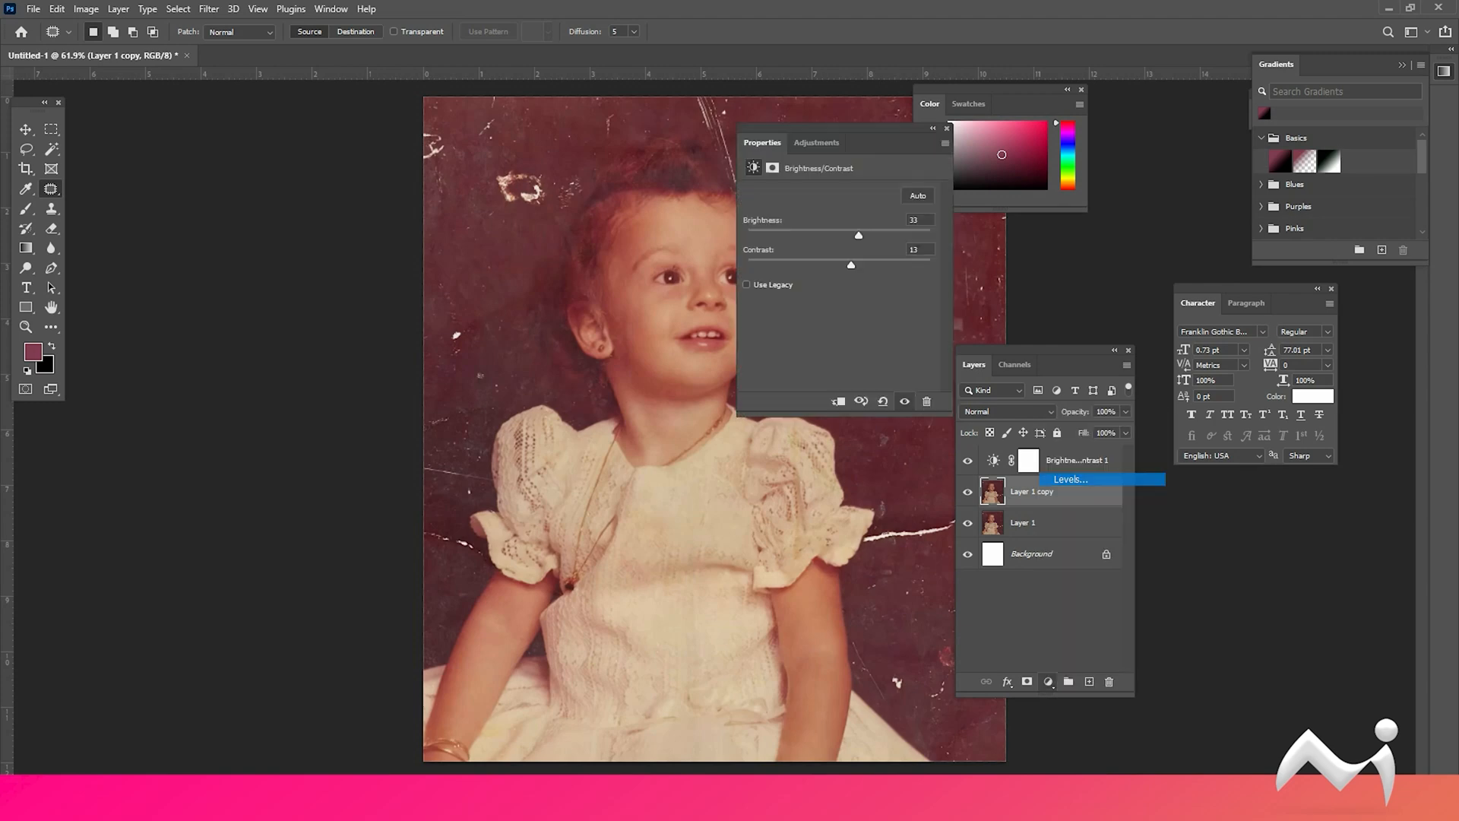
drag(769, 303, 780, 303)
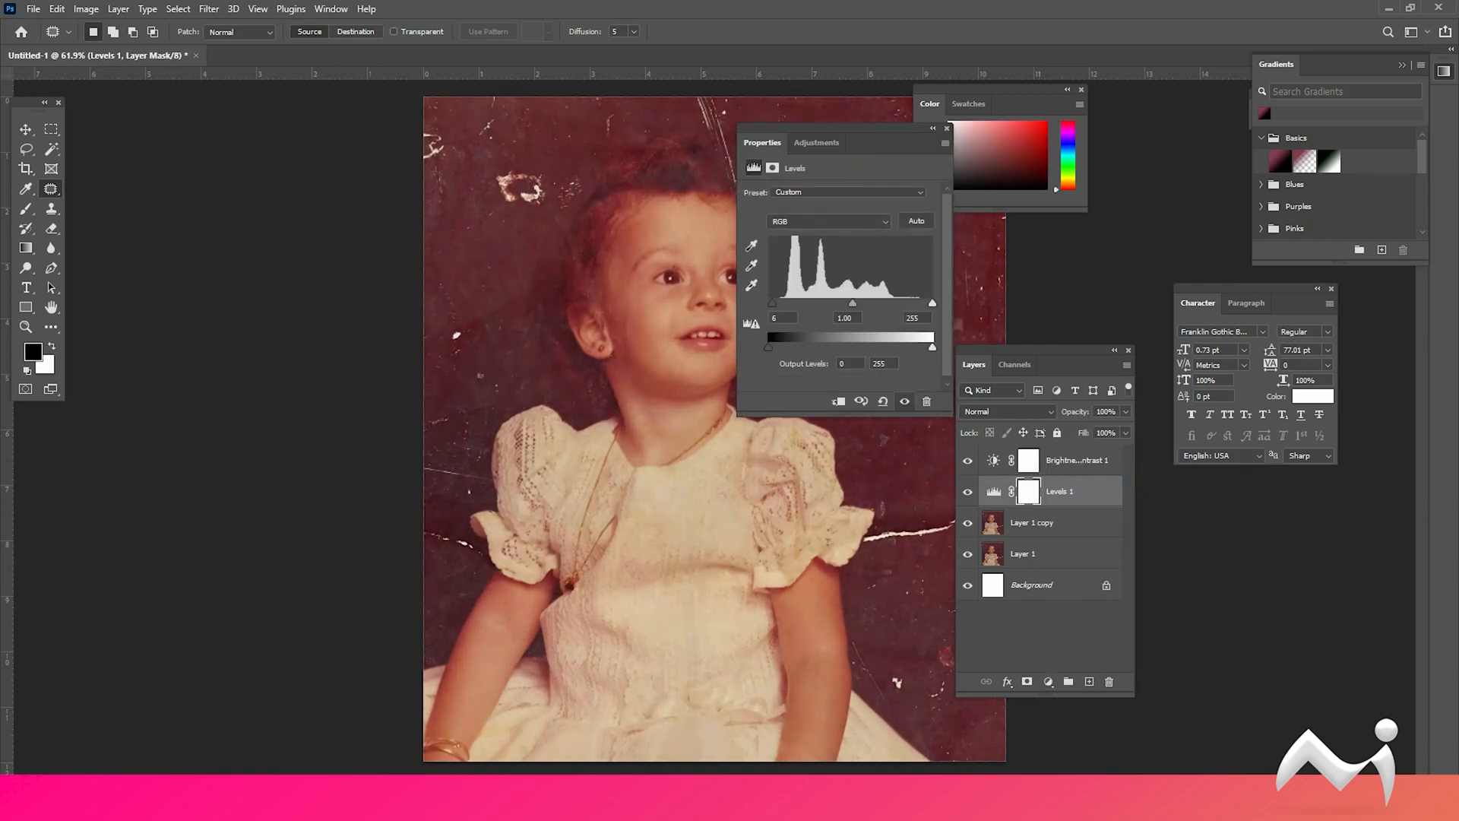
click(947, 128)
click(1022, 523)
click(1048, 682)
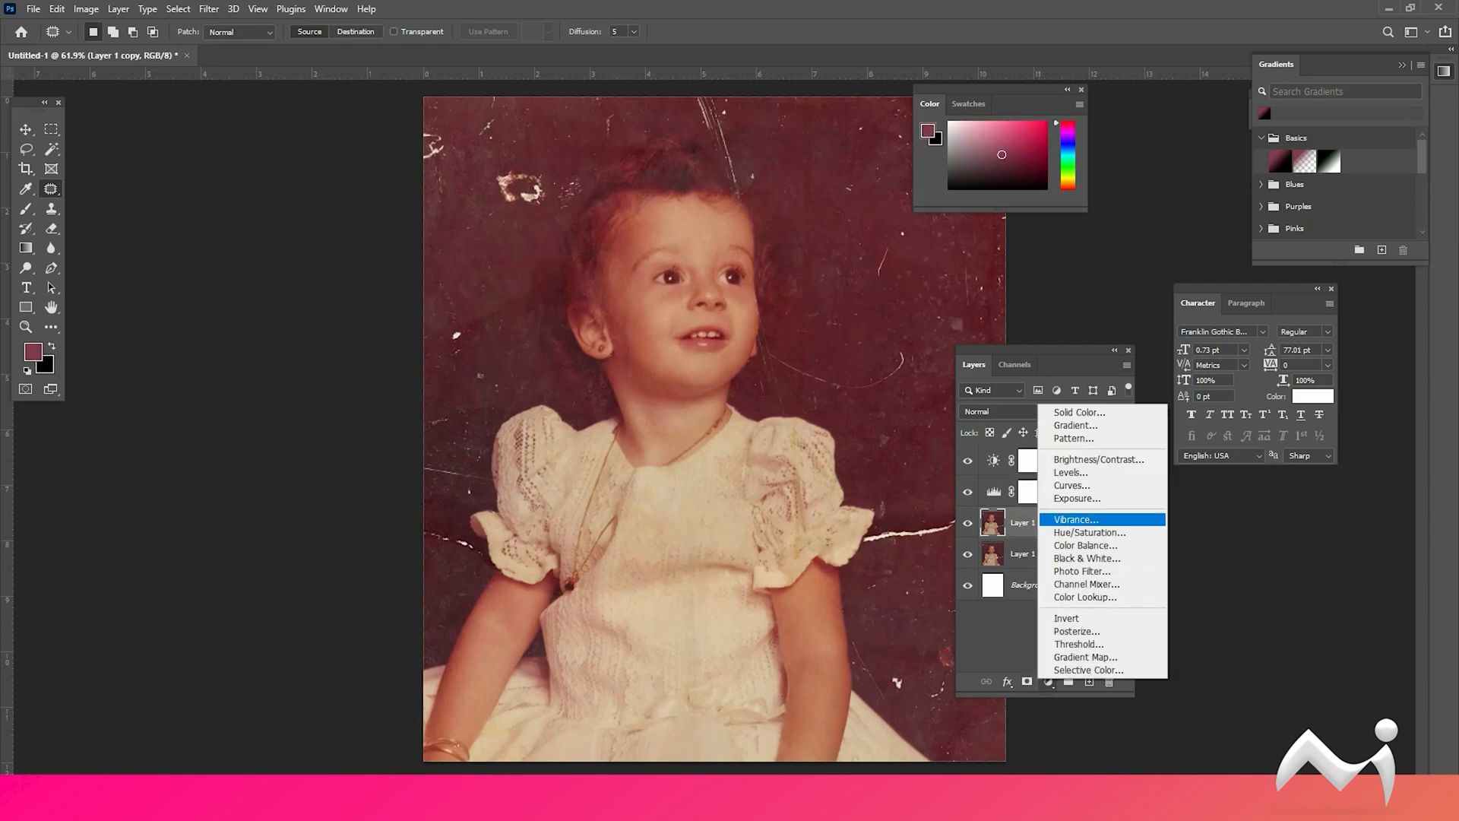
click(1071, 472)
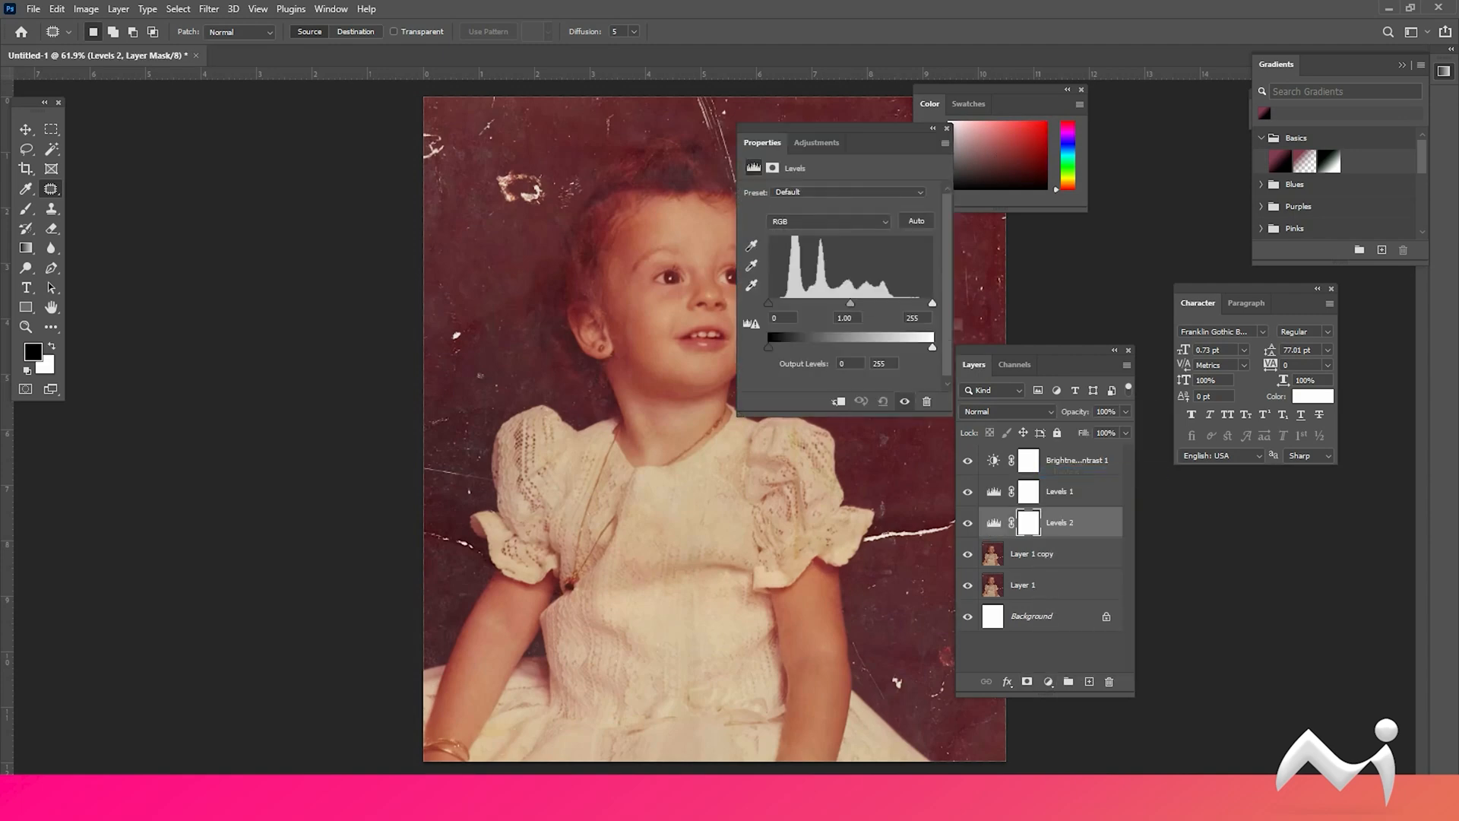
click(947, 128)
key(Delete)
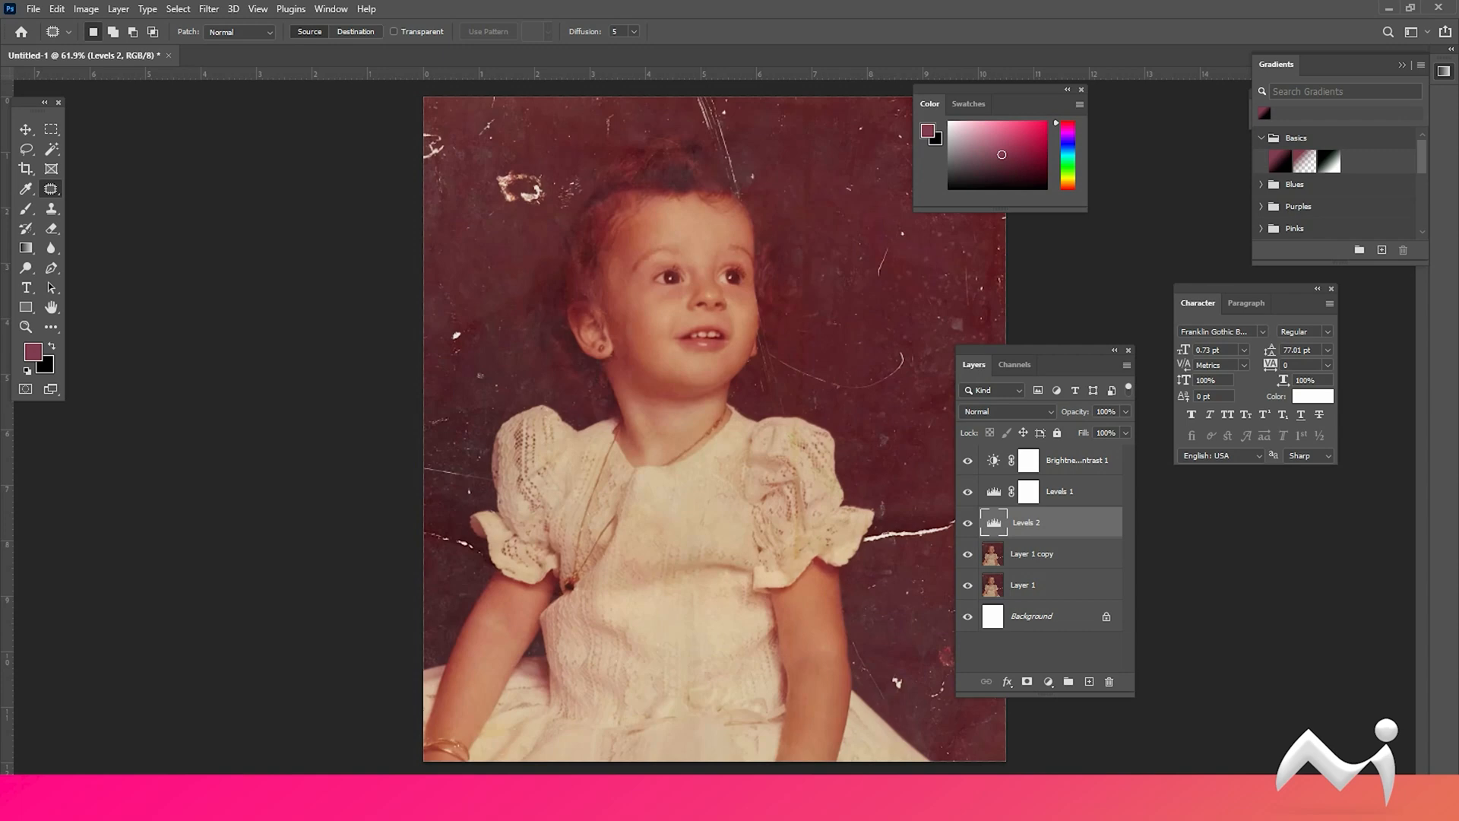
key(Delete)
Step: Add a Curves adjustment layer directly above the retouched photo layer and raise the RGB midtones slightly
click(1048, 682)
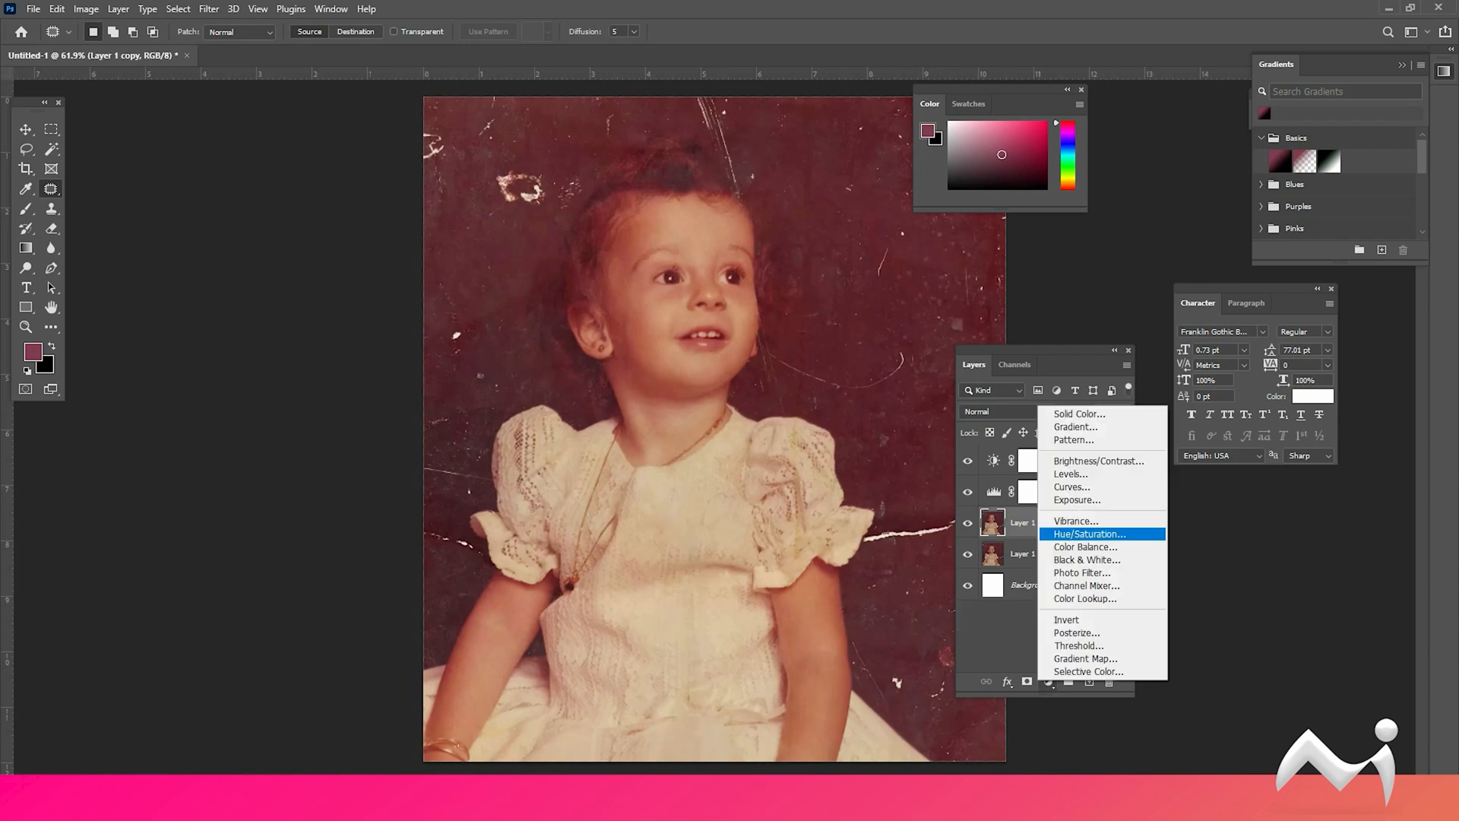
click(1071, 488)
drag(862, 296, 865, 283)
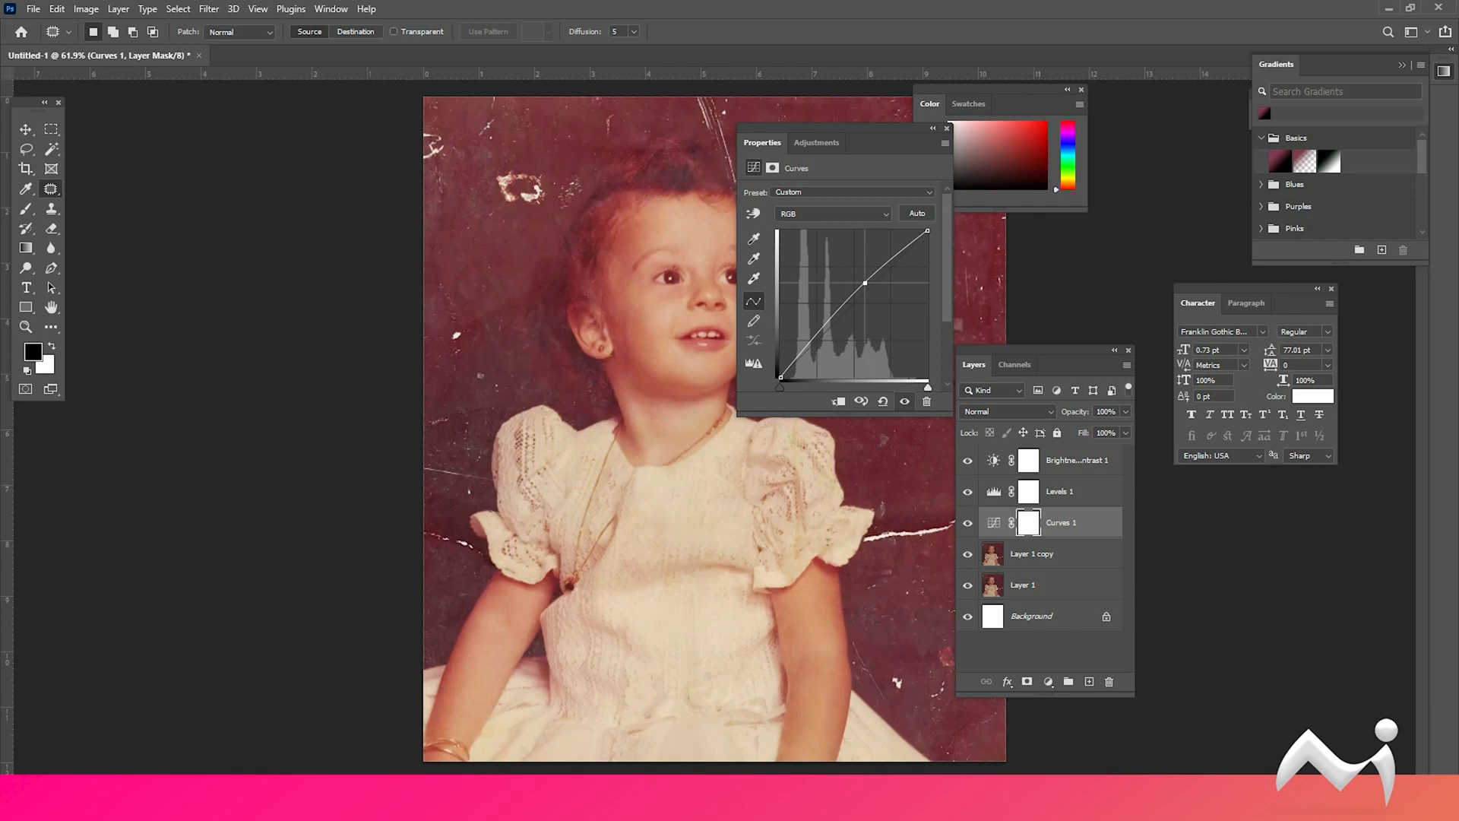
click(947, 129)
Step: Select the child's dress, arms and skirt with the Quick Selection tool, leaving the neck and face out
scroll(538, 199, up, 8)
scroll(539, 198, down, 12)
scroll(555, 545, up, 5)
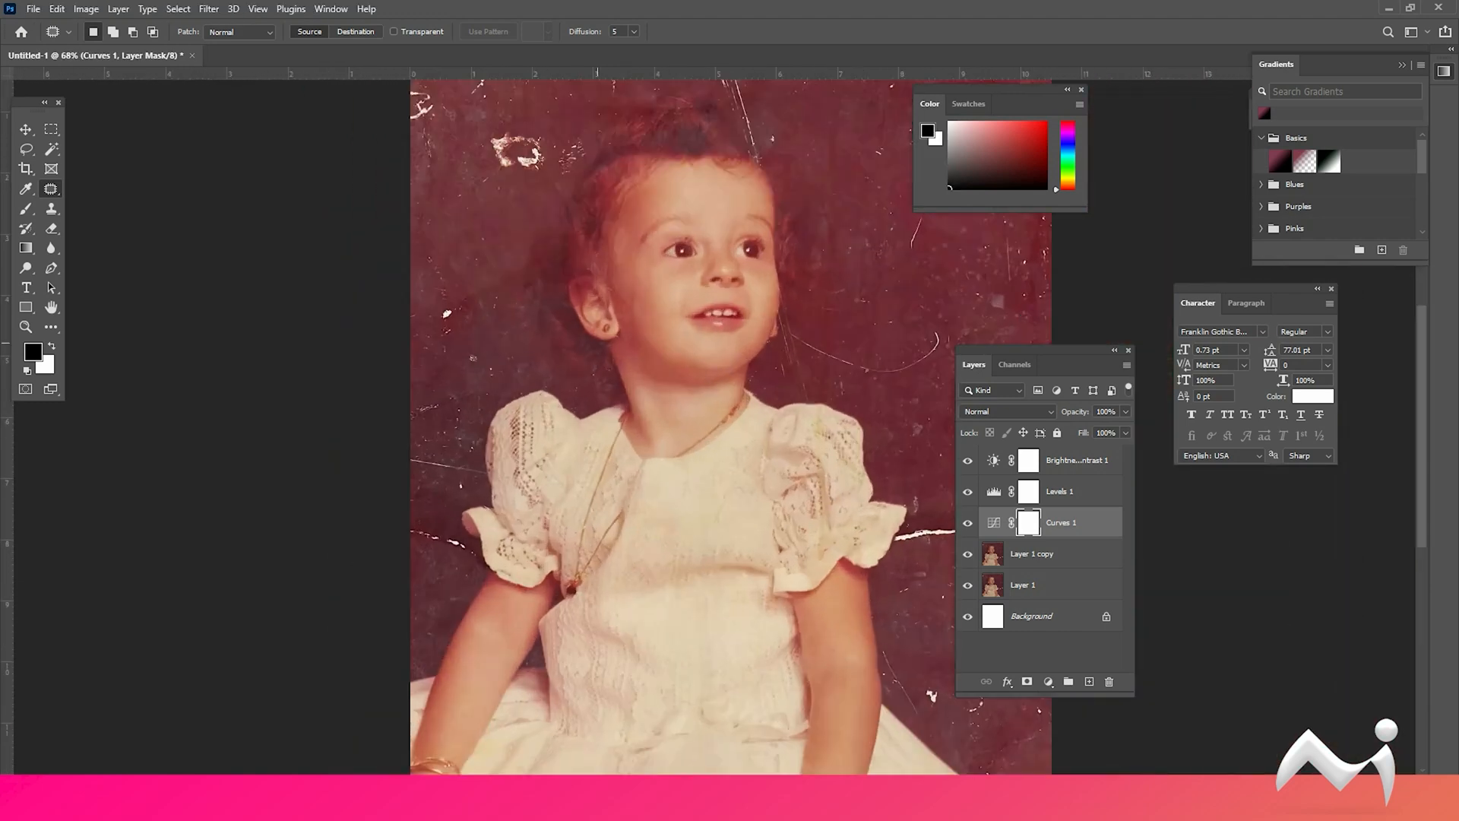
scroll(487, 523, down, 1)
right_click(50, 149)
click(114, 163)
drag(537, 452, 522, 533)
mouse_move(556, 444)
mouse_down()
mouse_move(614, 453)
mouse_move(655, 403)
mouse_move(624, 351)
mouse_move(593, 340)
mouse_up()
key(ctrl+d)
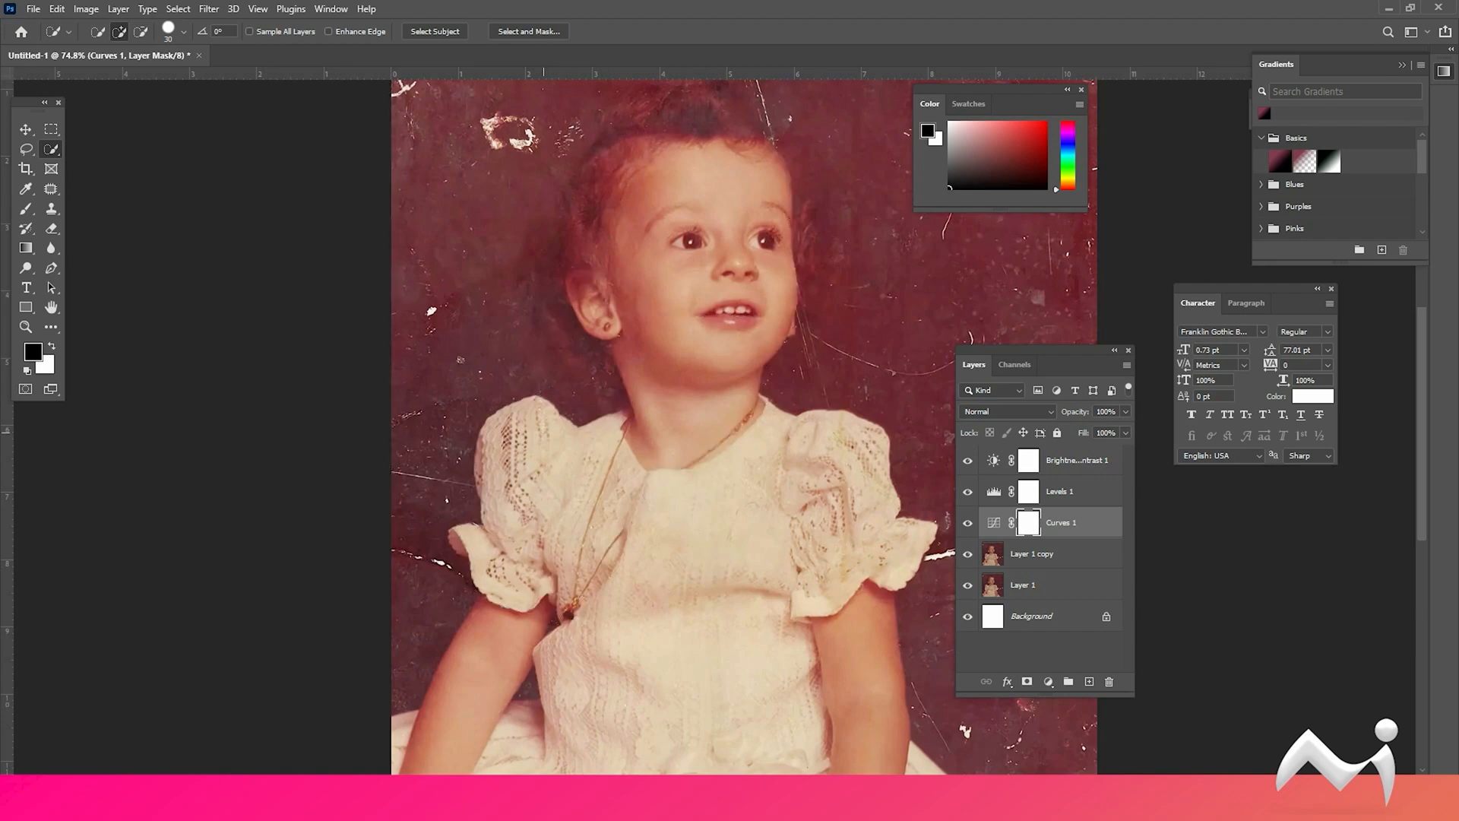
drag(419, 726, 513, 631)
mouse_move(510, 472)
mouse_down()
mouse_move(593, 563)
mouse_move(684, 487)
mouse_move(852, 608)
mouse_move(723, 618)
mouse_move(605, 239)
mouse_up()
click(815, 420)
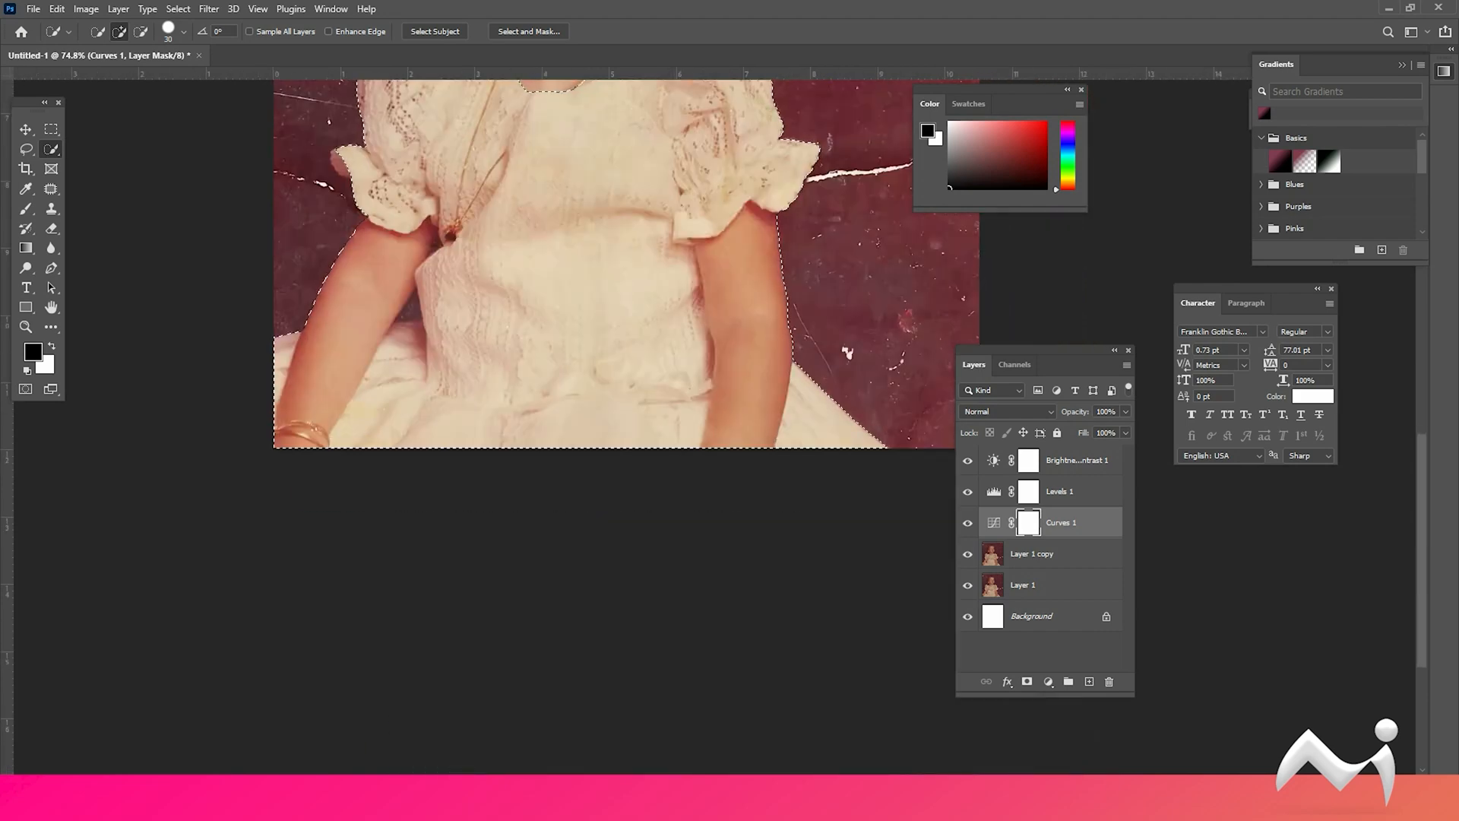
drag(847, 352, 942, 668)
drag(641, 331, 654, 114)
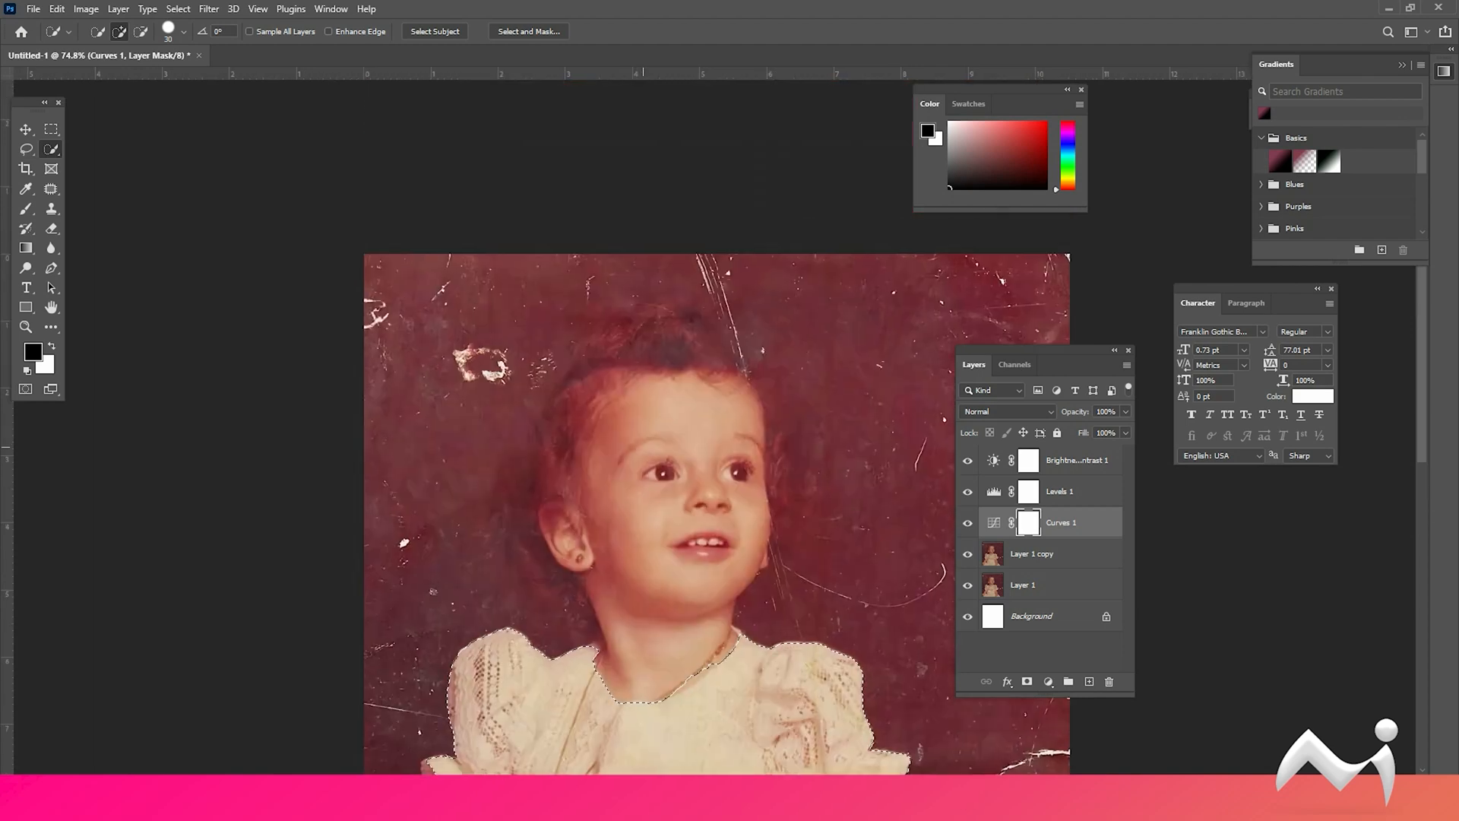
Step: Add a small area beside the neck, just above the collar, to the selection with the Polygonal Lasso
scroll(643, 446, up, 5)
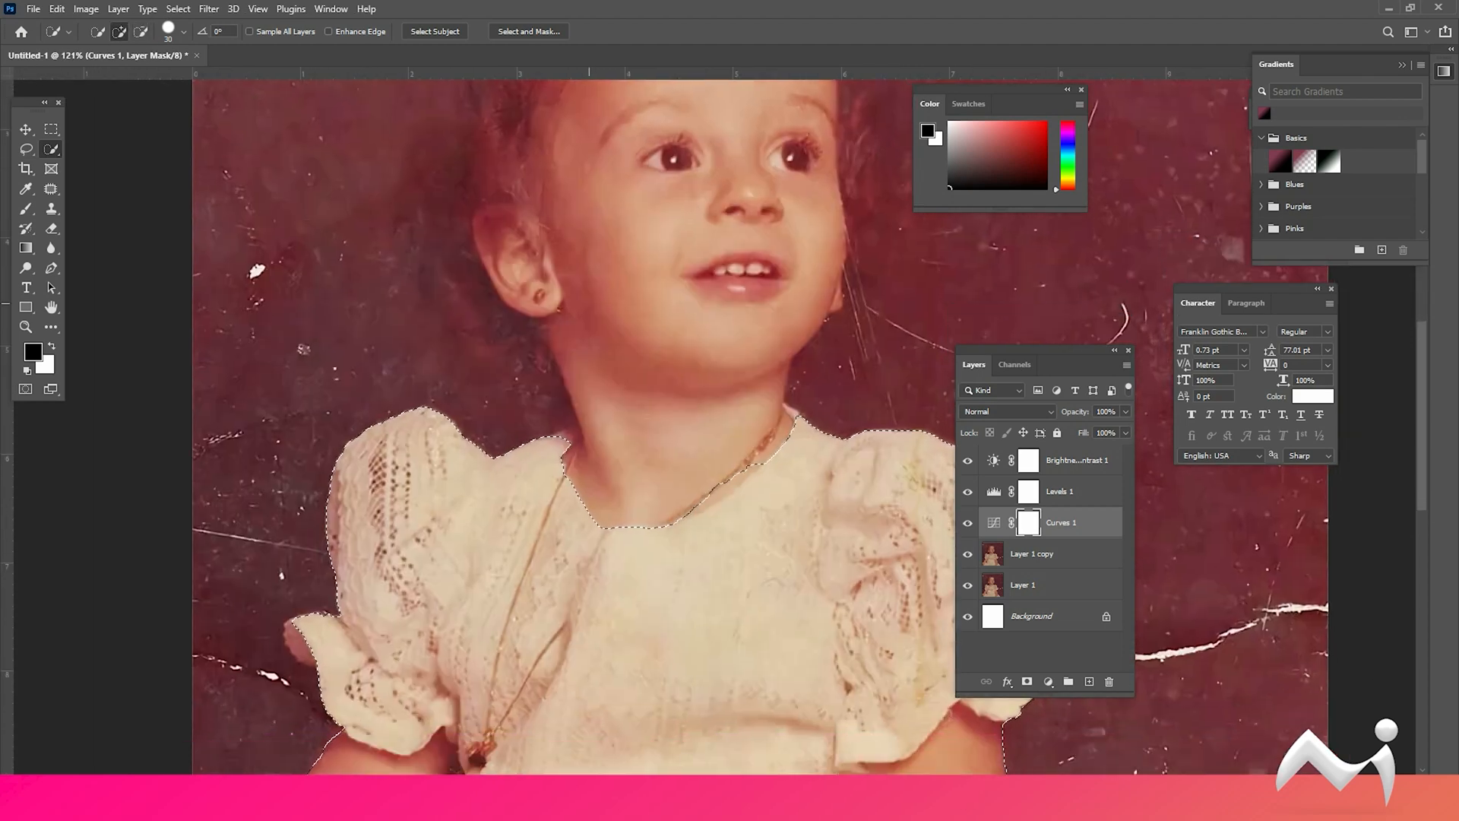
right_click(26, 149)
click(76, 167)
shift+click(544, 435)
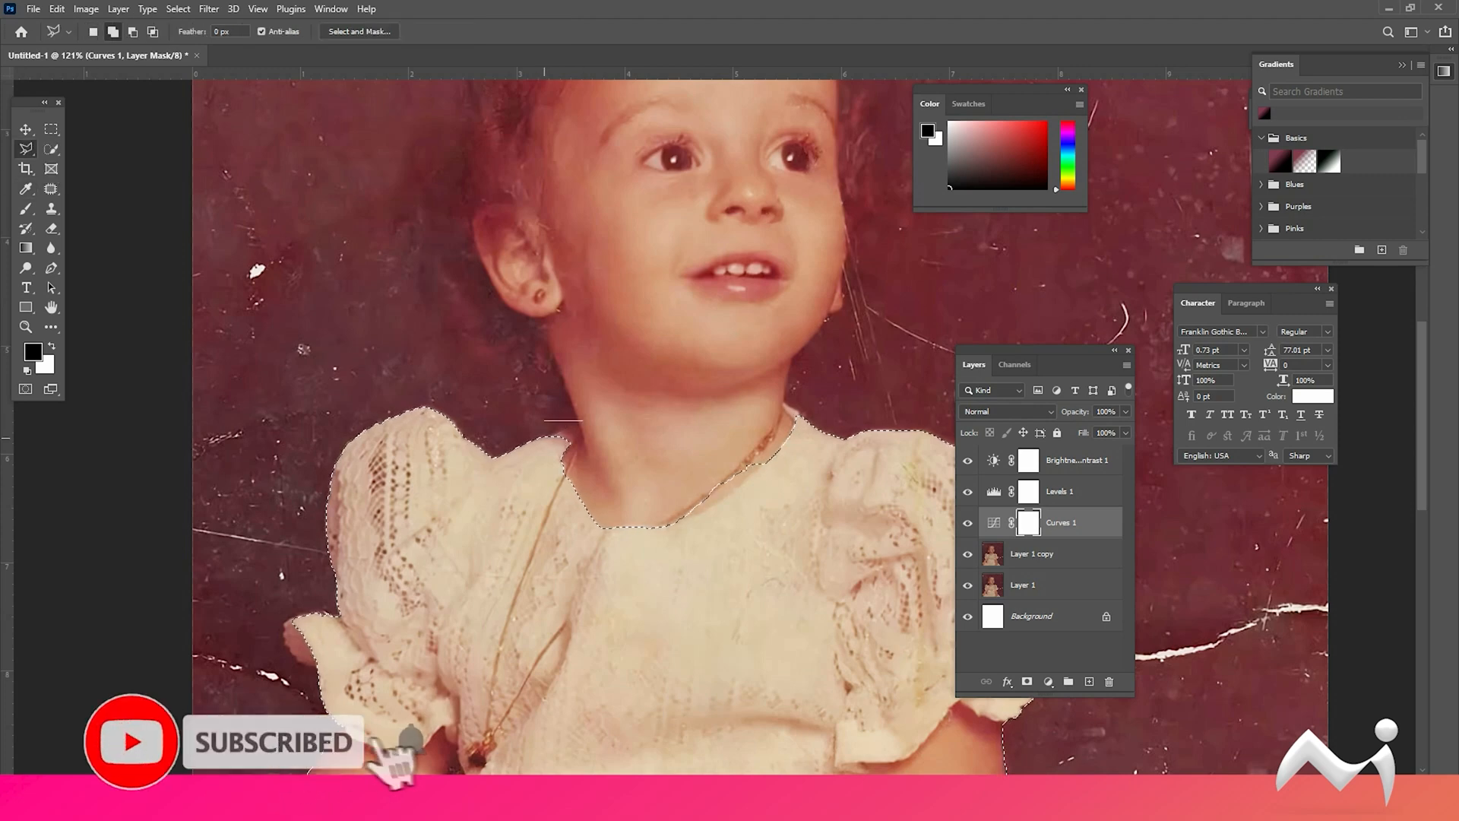
click(583, 422)
click(596, 442)
click(545, 436)
Step: Add the child's ear, the hair around it and the adjoining side of the neck to the selection with the Magnetic Lasso
right_click(26, 149)
click(76, 181)
click(112, 32)
click(561, 437)
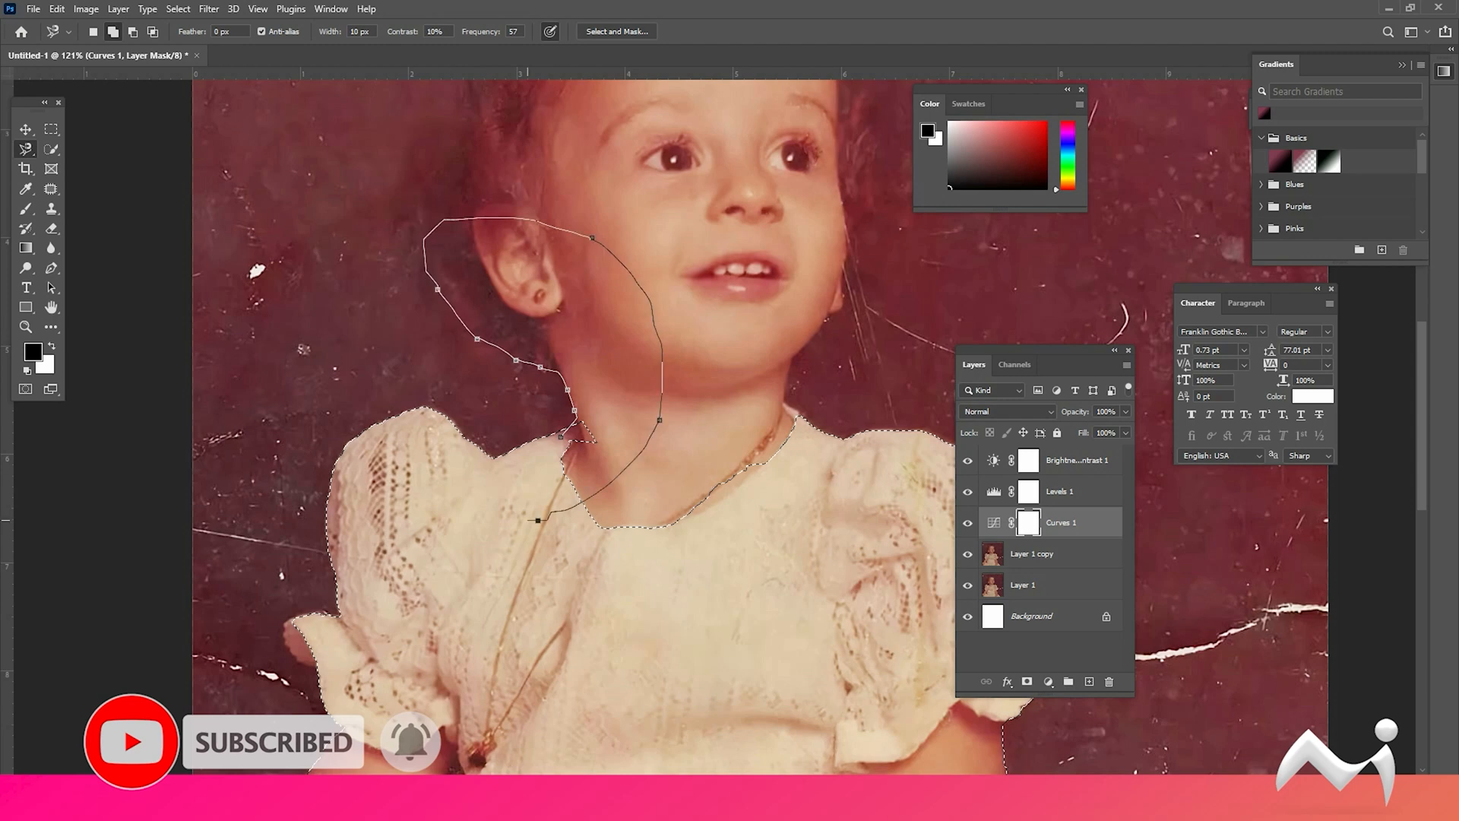
click(561, 437)
drag(584, 243, 594, 544)
Step: Extend the selection over the hair above the ear and the top of the head with the Magnetic Lasso
shift+click(628, 506)
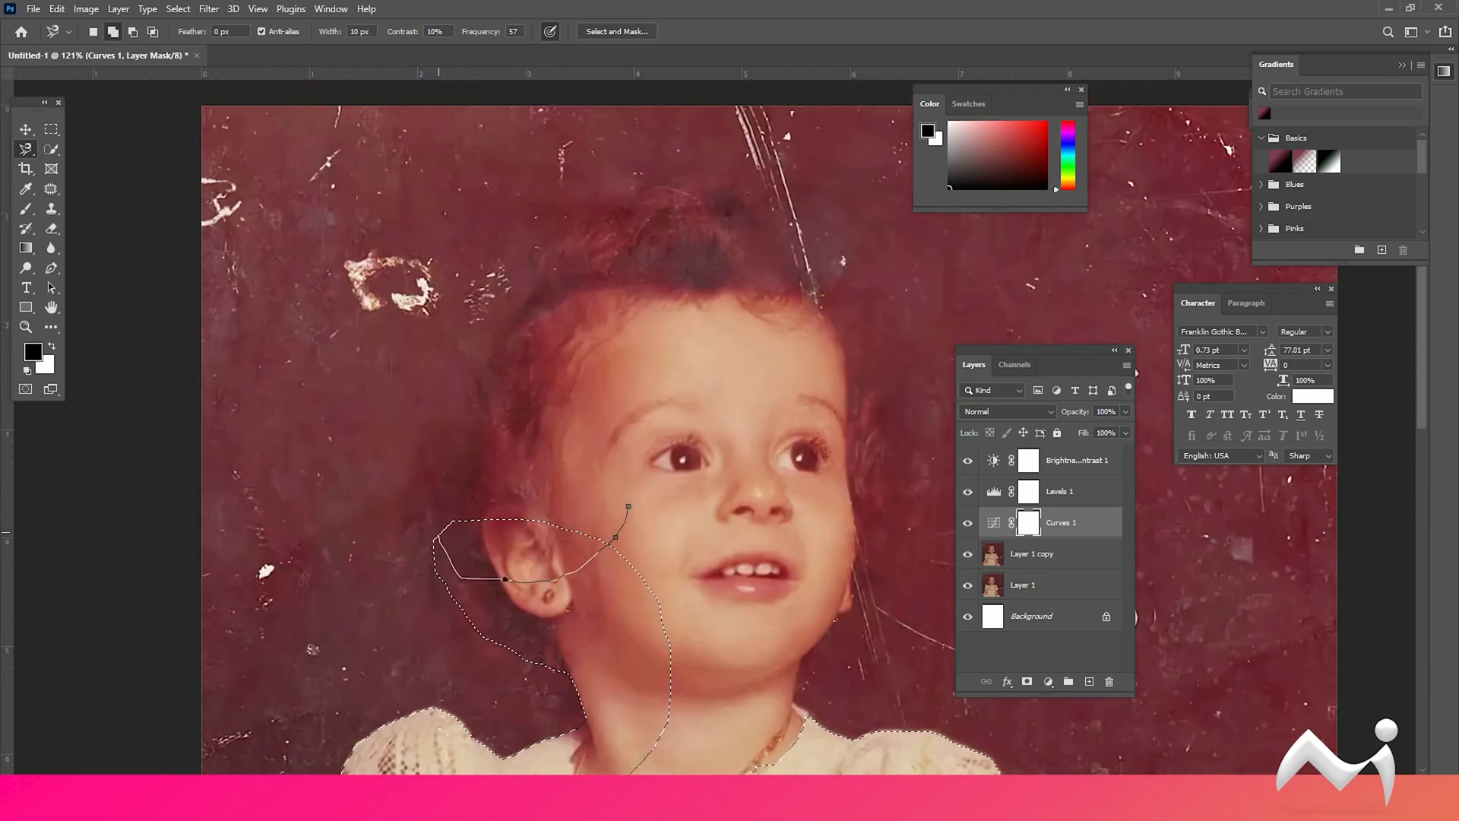
click(628, 506)
drag(636, 274, 543, 630)
shift+click(544, 630)
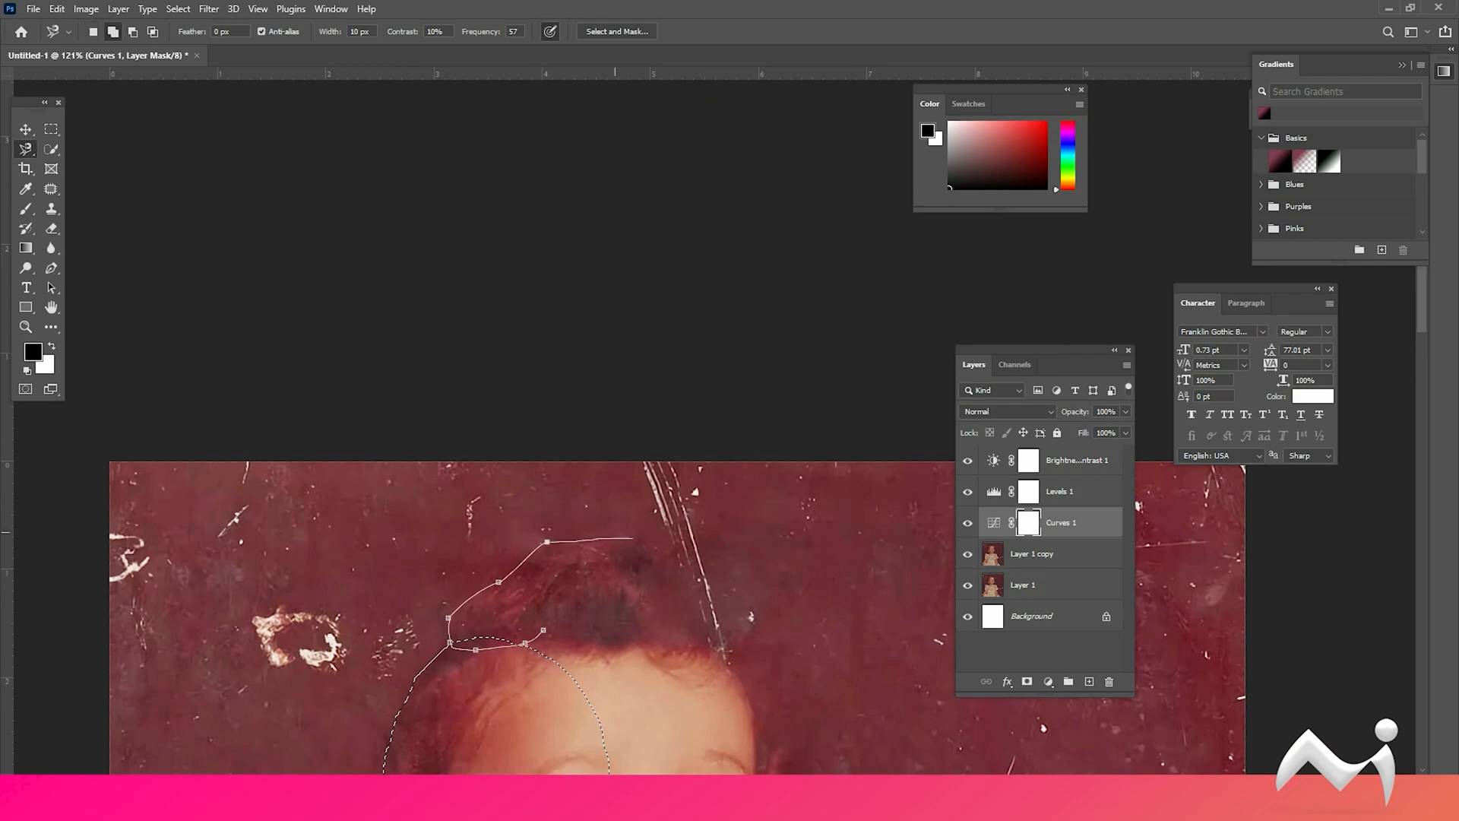
click(544, 630)
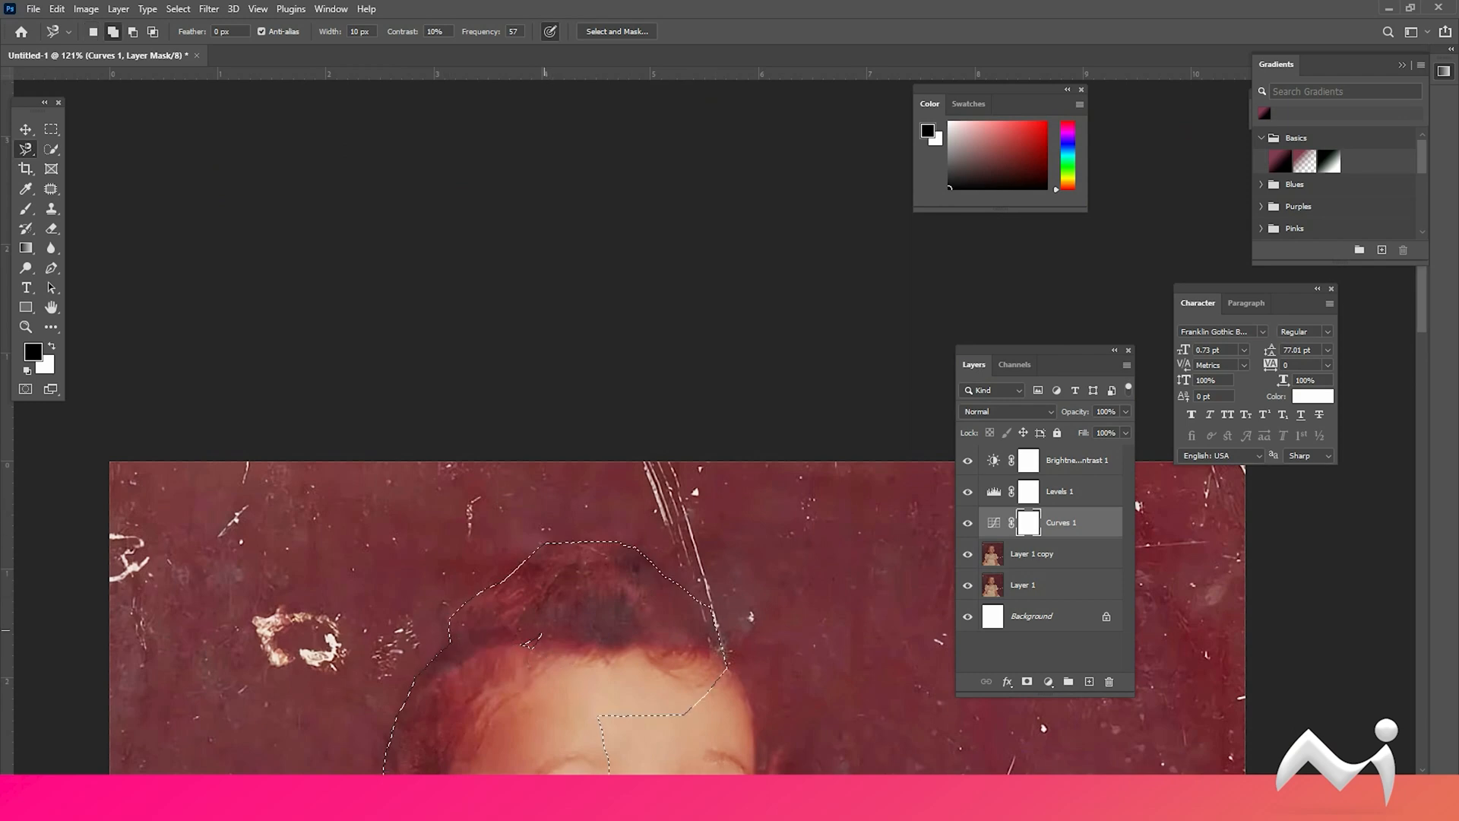
click(545, 653)
drag(577, 646, 442, 337)
Step: Add the rest of the forehead and the side of the face opposite the visible ear to the selection
shift+click(565, 320)
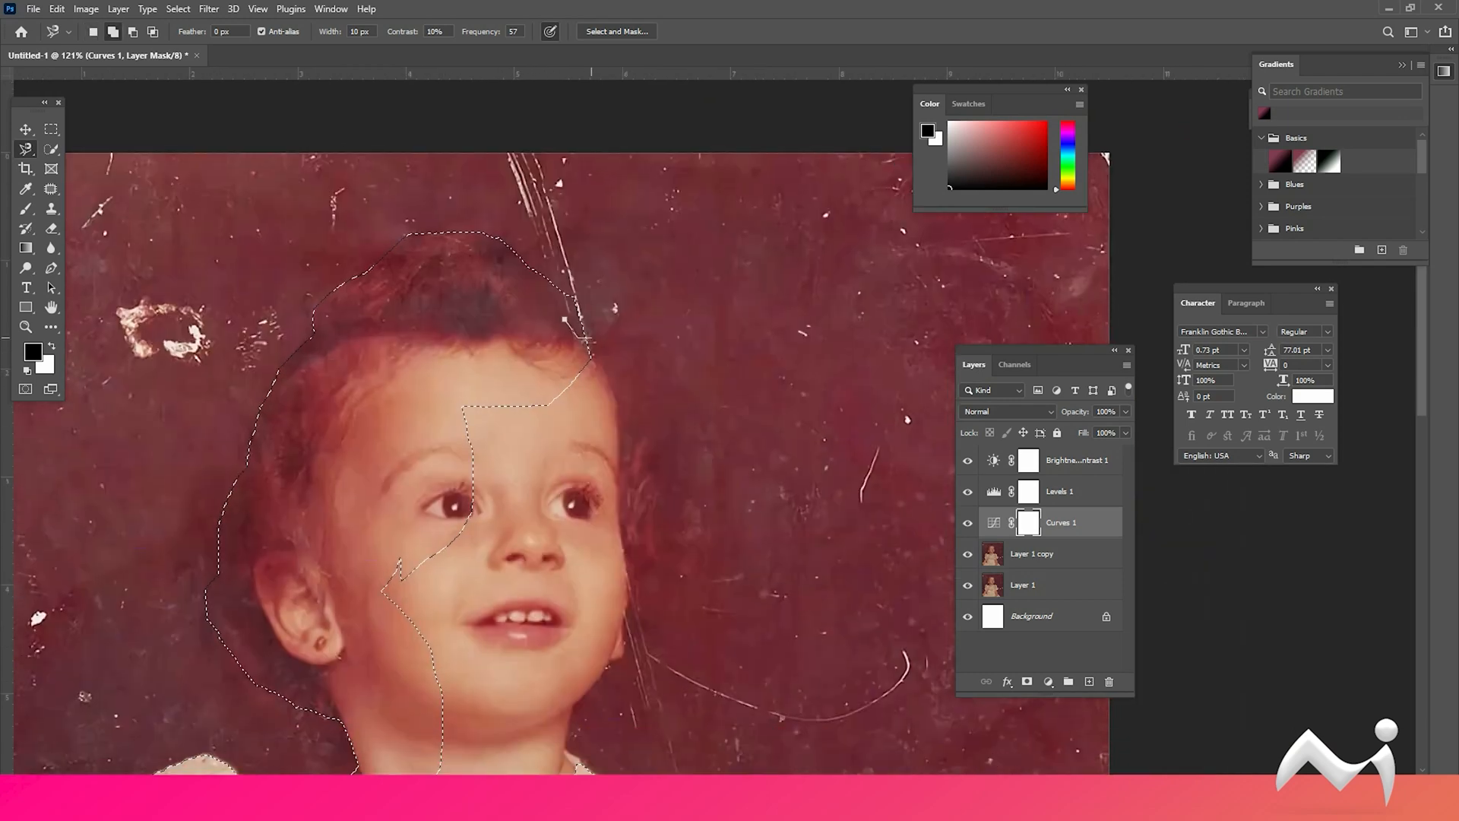
click(566, 320)
drag(577, 332, 553, 193)
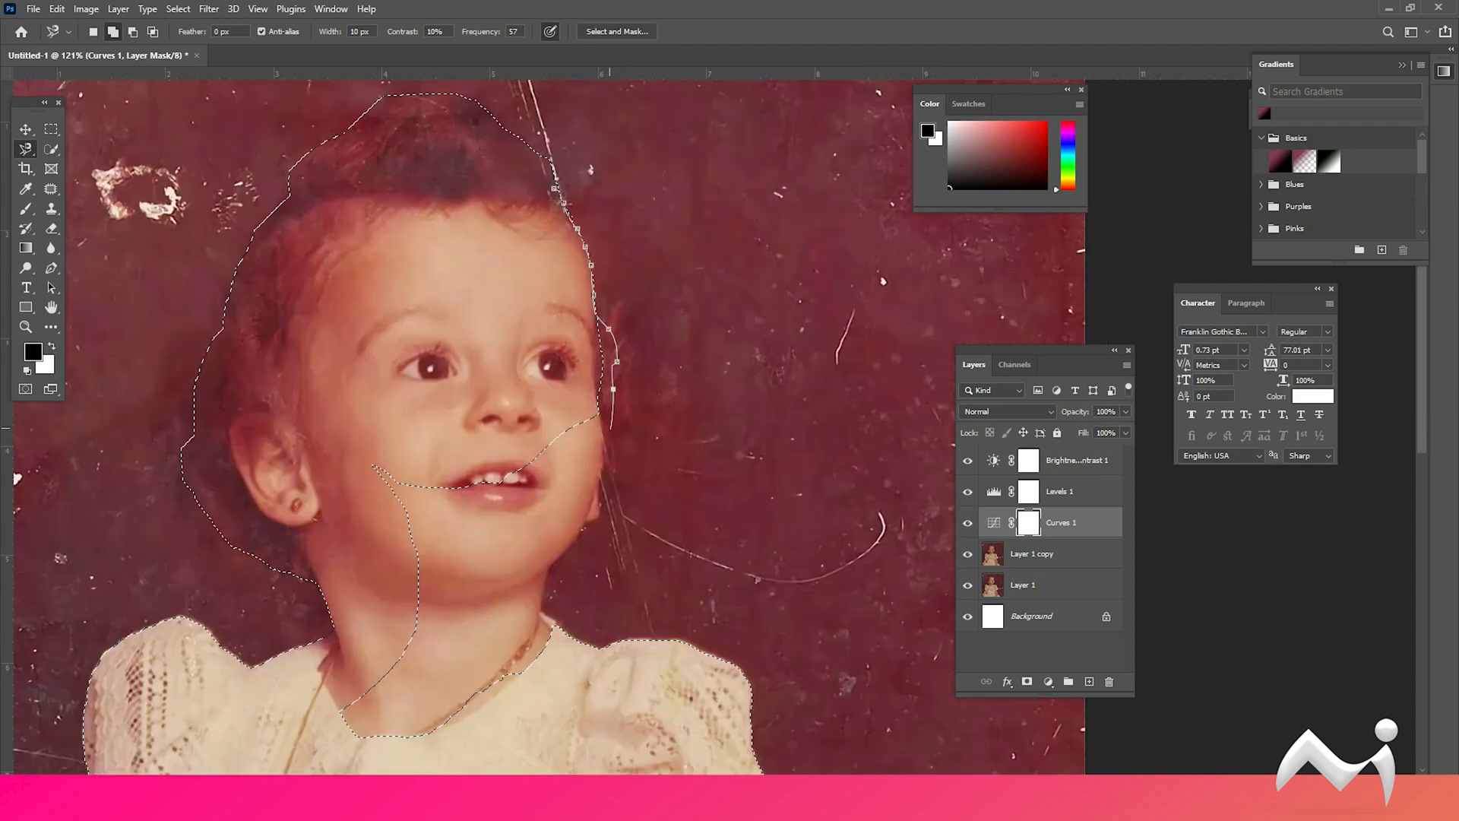
click(555, 187)
Step: Add the chin, jaw and remaining parts of the neck and collar edge to close the gaps in the selection
drag(393, 548, 400, 382)
shift+click(410, 376)
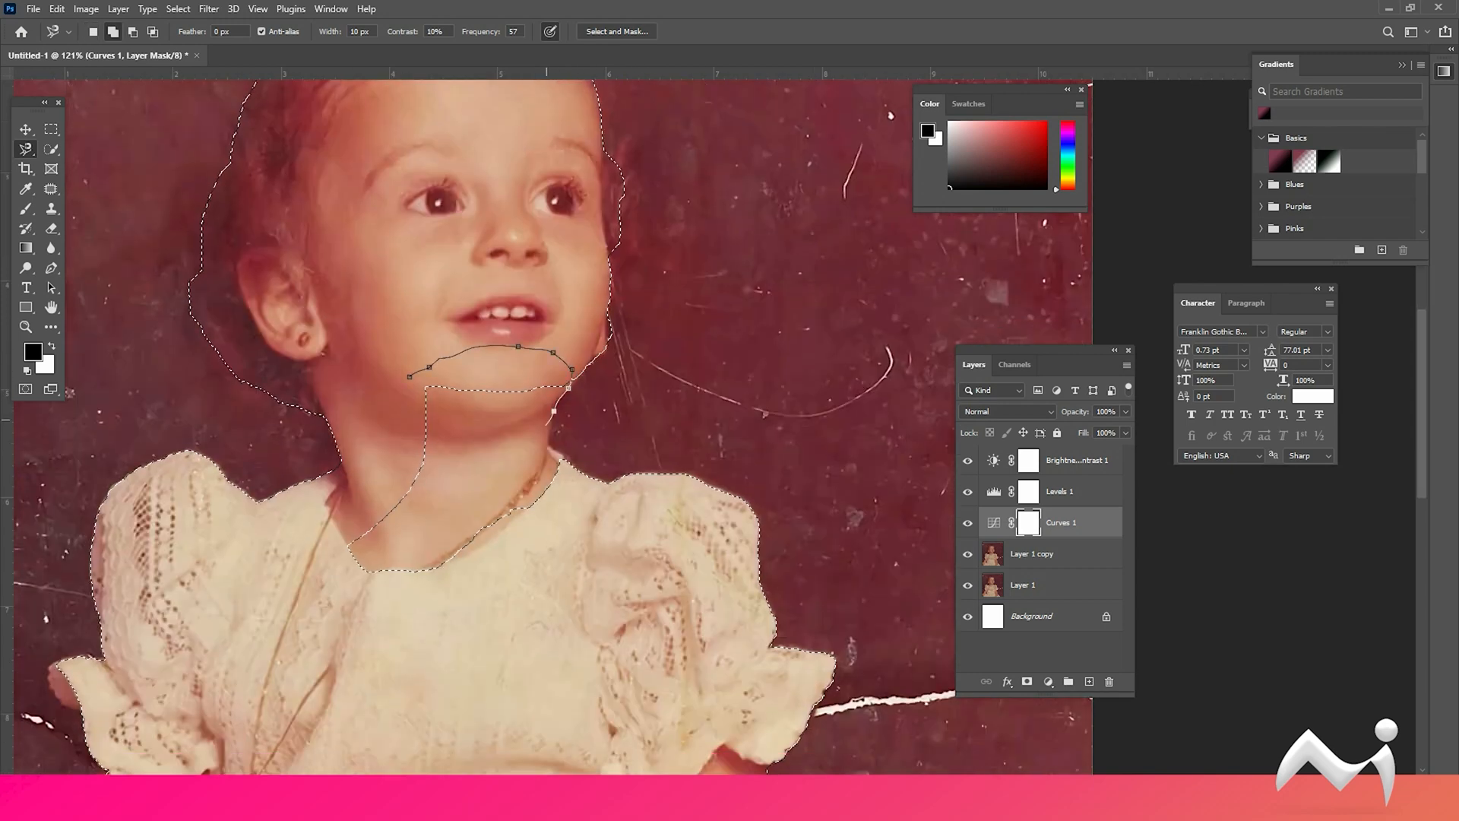
click(410, 376)
click(520, 452)
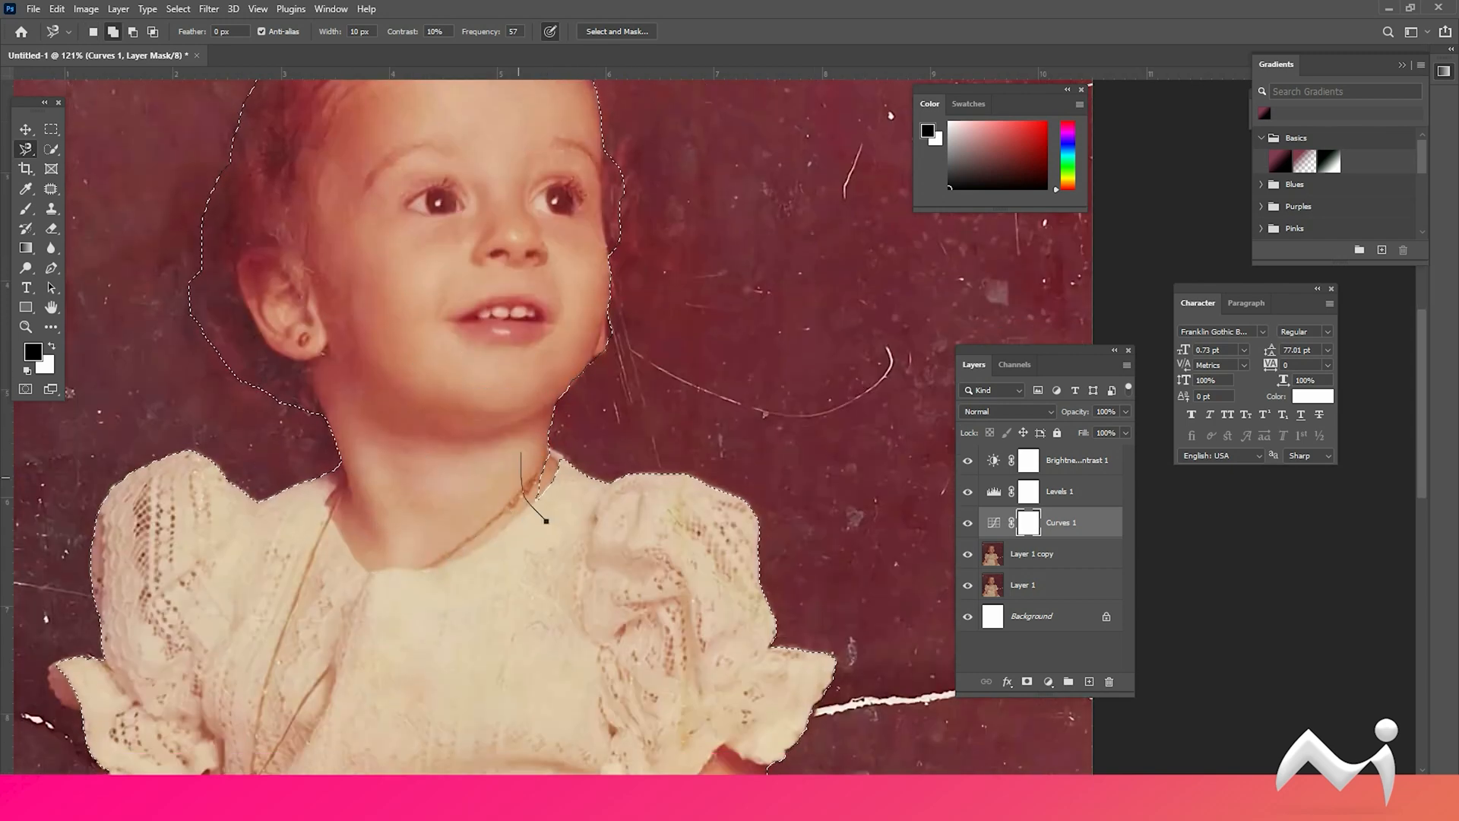
click(546, 521)
drag(533, 400, 510, 560)
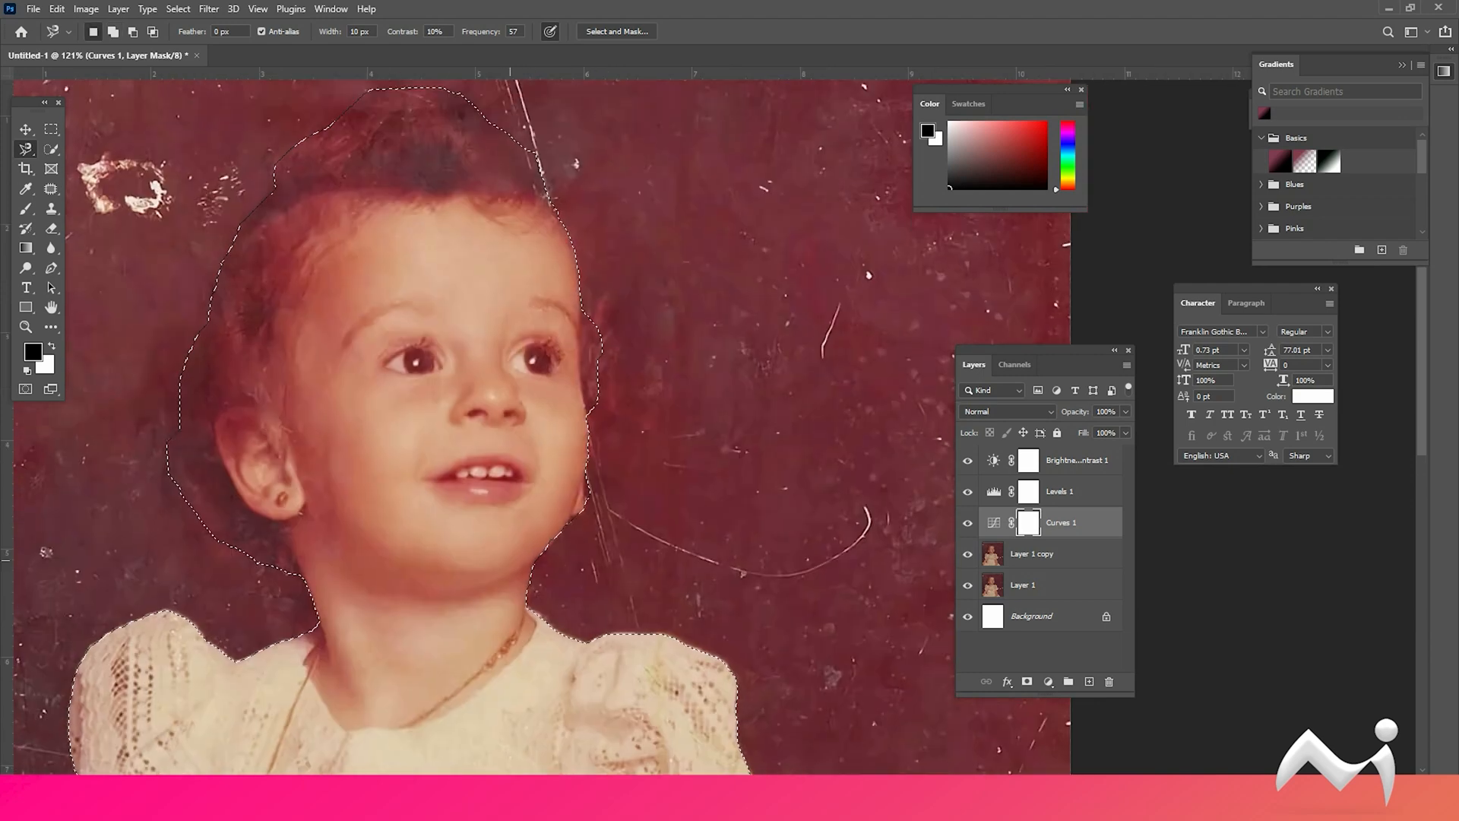
Step: Trim the selection edge along the cheek and jaw with the Lasso in subtract mode
right_click(26, 150)
click(104, 148)
scroll(566, 498, up, 13)
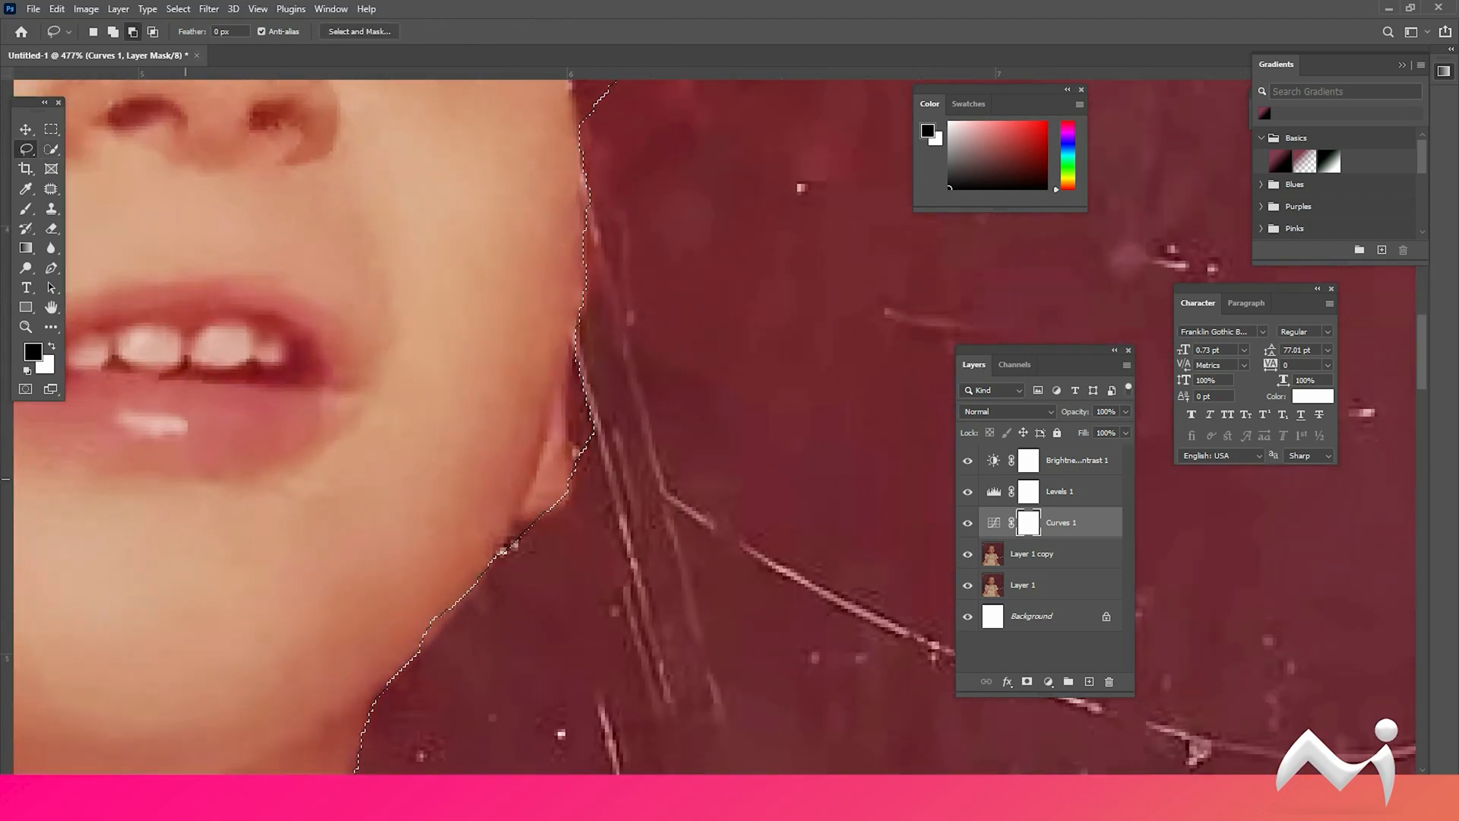
drag(504, 549, 482, 591)
drag(553, 531, 570, 441)
scroll(608, 479, up, 5)
scroll(635, 504, down, 8)
scroll(636, 505, up, 3)
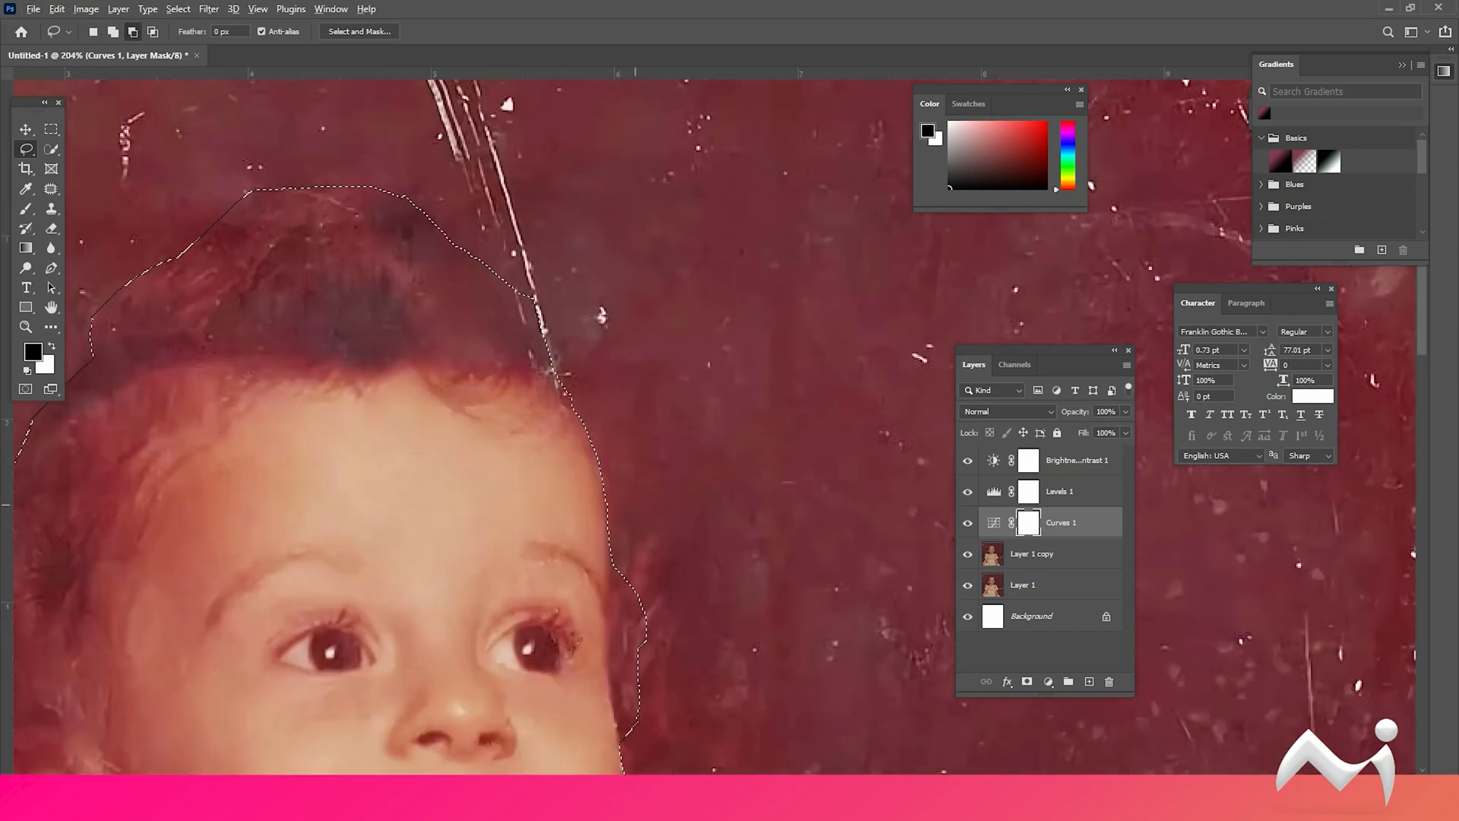
Step: Touch up the selection edge around the hair beside the face with the Lasso
scroll(636, 504, down, 8)
drag(744, 508, 760, 395)
scroll(664, 378, up, 6)
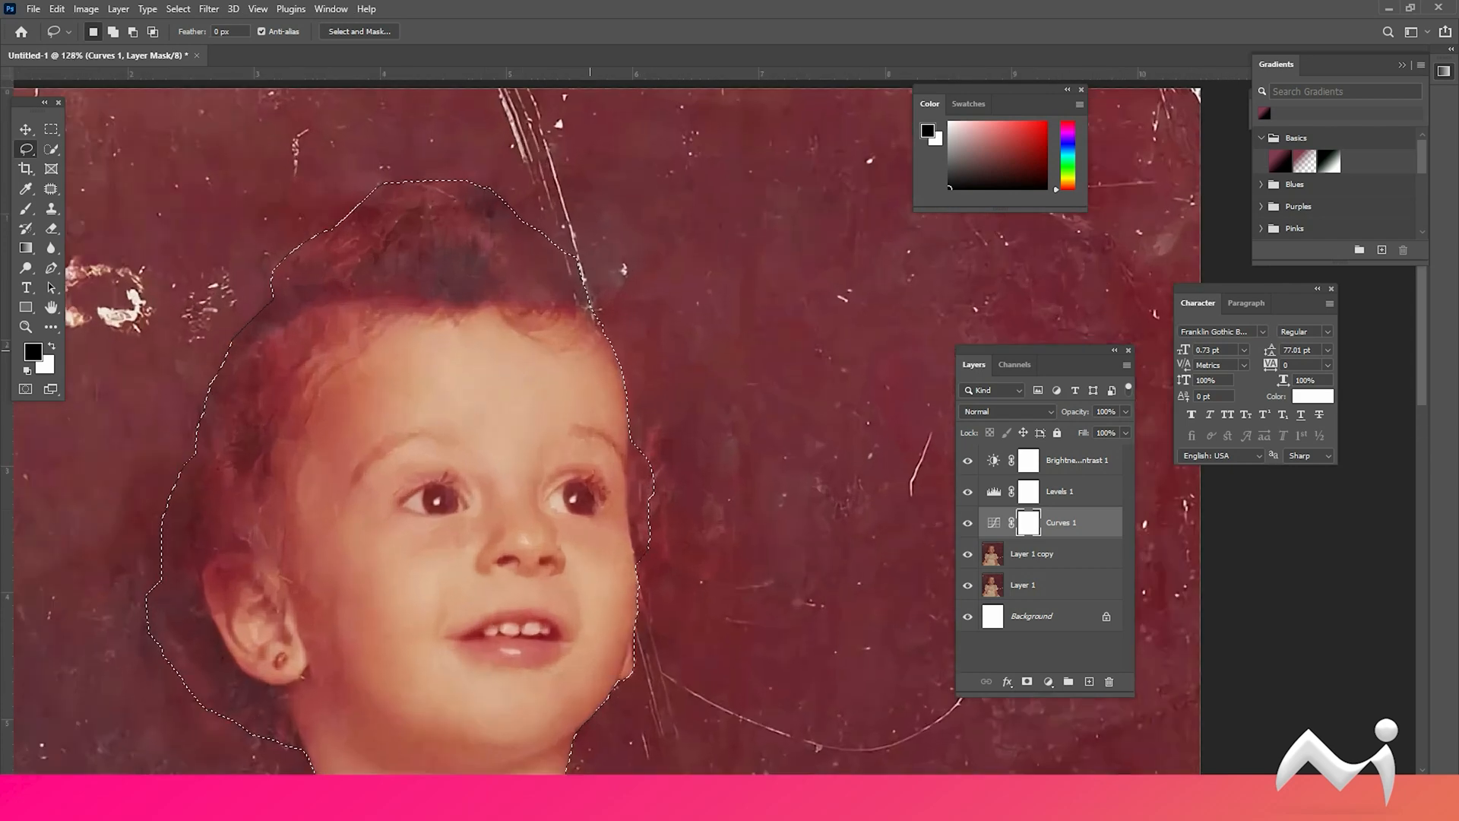
mouse_move(625, 422)
mouse_down()
mouse_move(664, 563)
mouse_move(639, 604)
mouse_move(621, 567)
mouse_up()
mouse_move(640, 458)
mouse_down()
mouse_move(672, 498)
mouse_move(624, 564)
mouse_up()
drag(275, 717, 374, 527)
scroll(373, 527, down, 5)
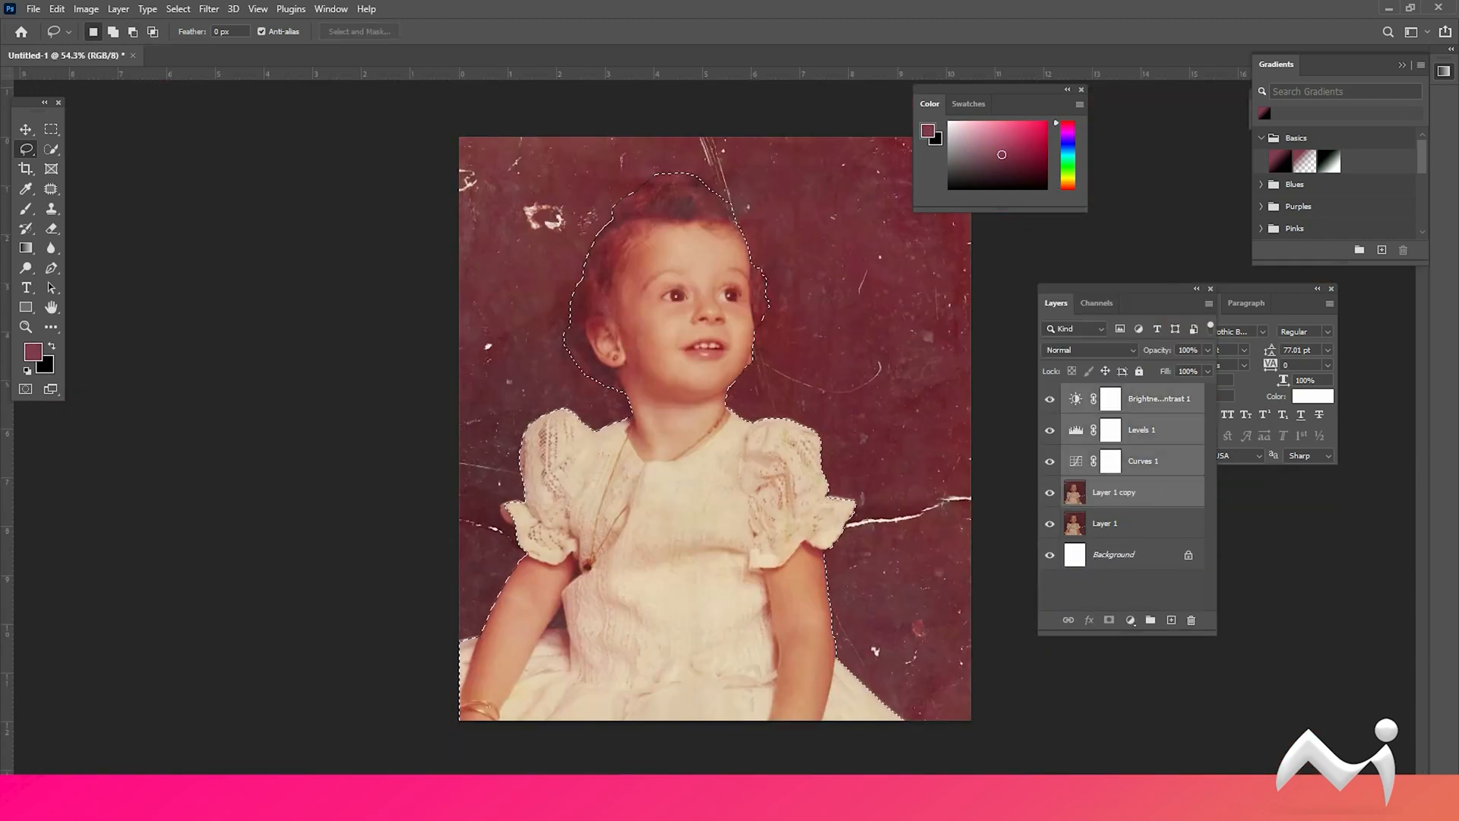
Step: Group the retouched photo with its three adjustment layers, then duplicate the group and merge the copy into one layer
key(ctrl+g)
key(ctrl+j)
key(ctrl+e)
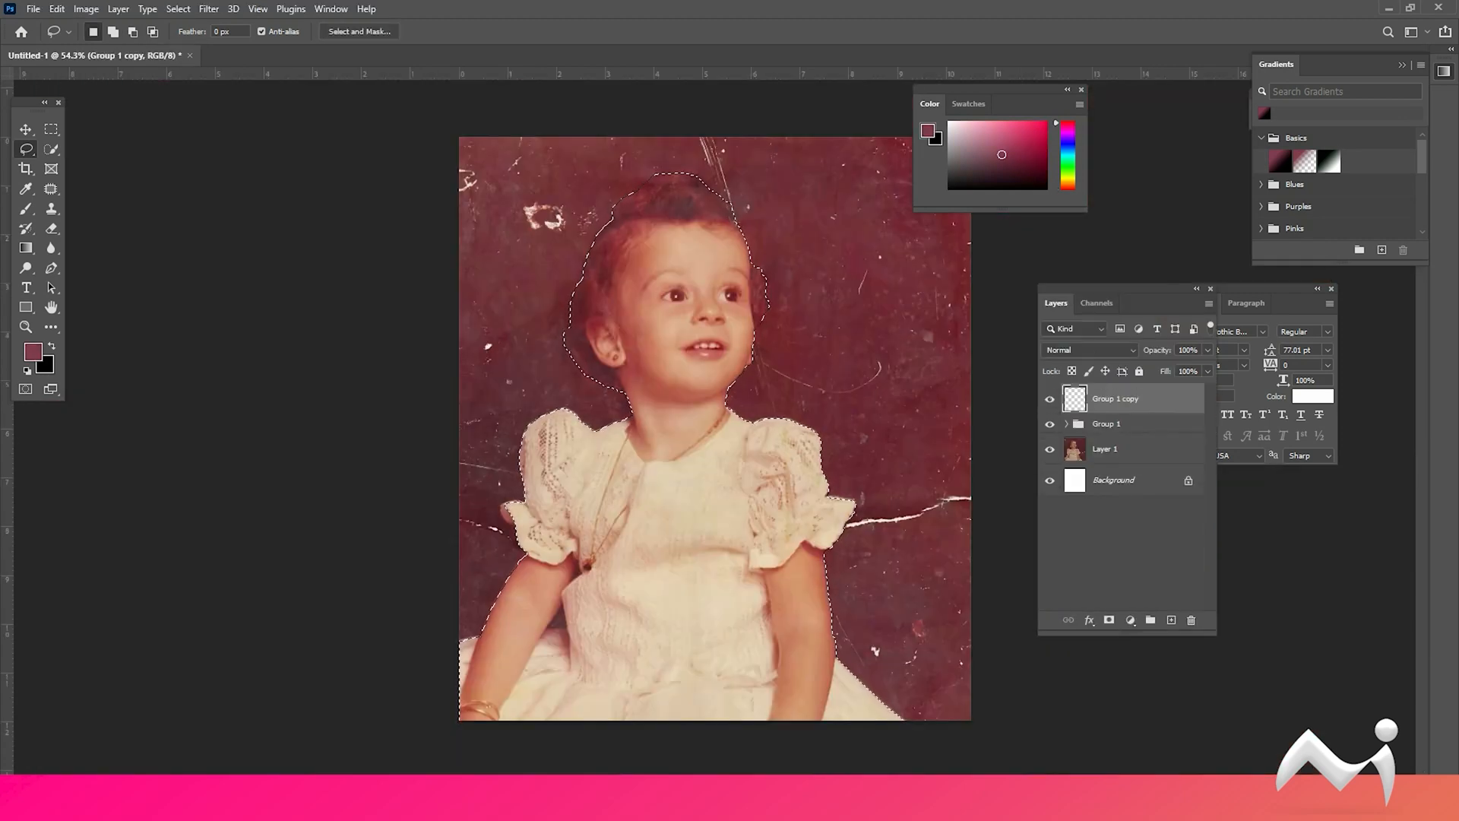
Step: Copy the selected child from the merged layer onto a new layer and hide the photo layers and group beneath it
key(ctrl+j)
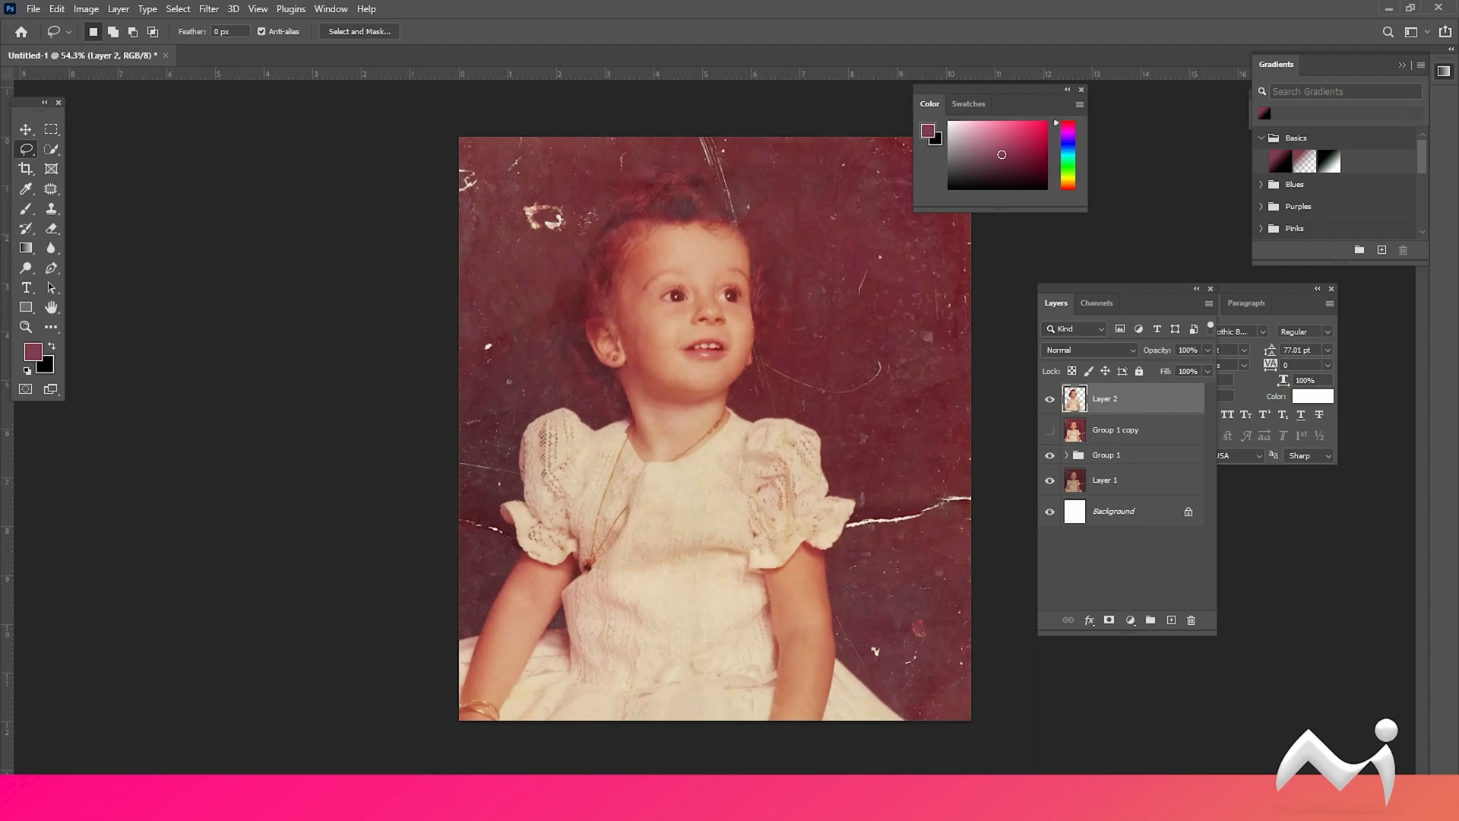
click(1050, 455)
click(1050, 480)
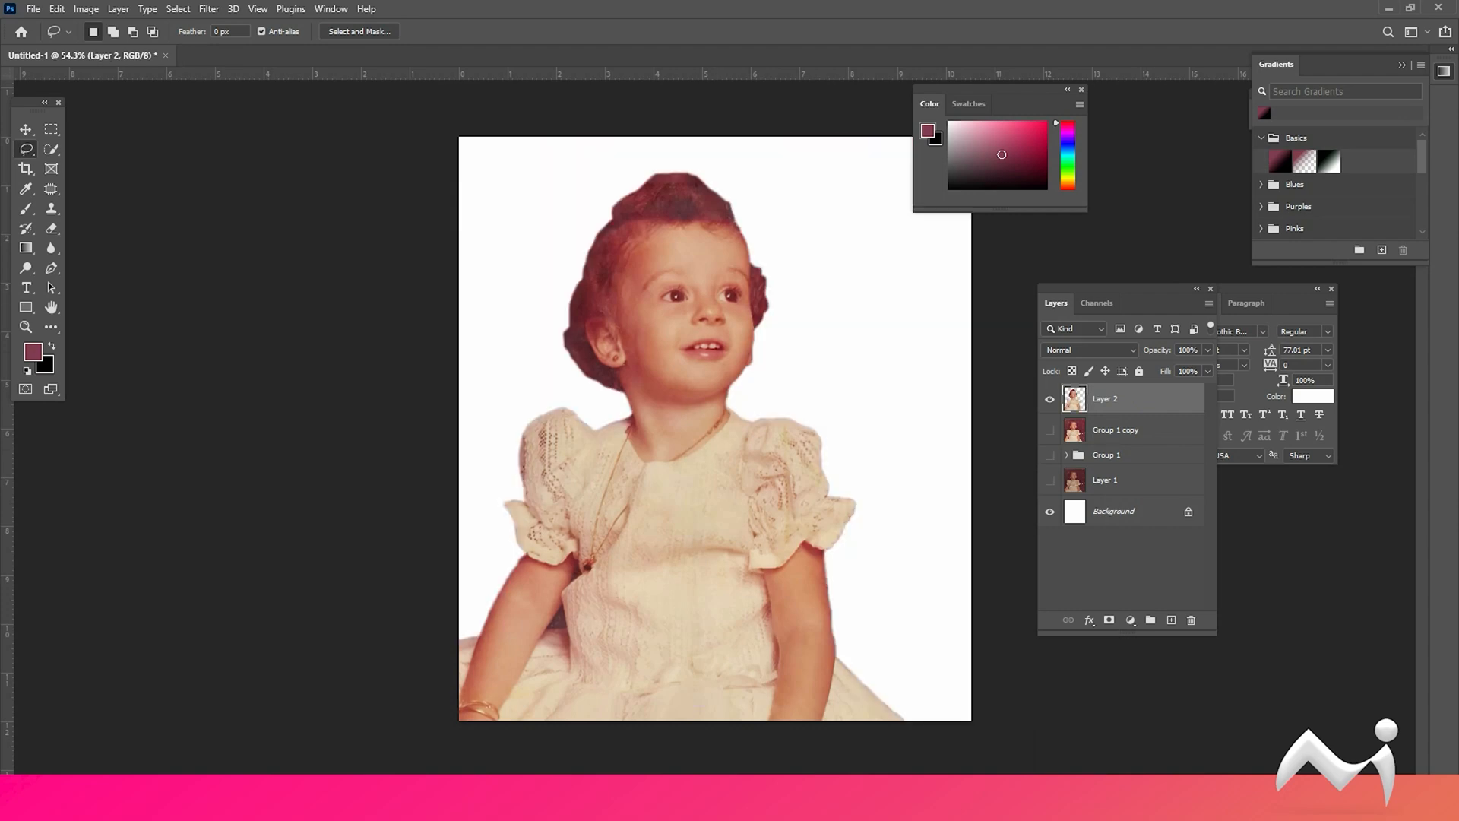
Step: Sharpen the hair on the cut-out layer with the Sharpen tool, using a 200 px brush at 50% strength
scroll(553, 229, up, 12)
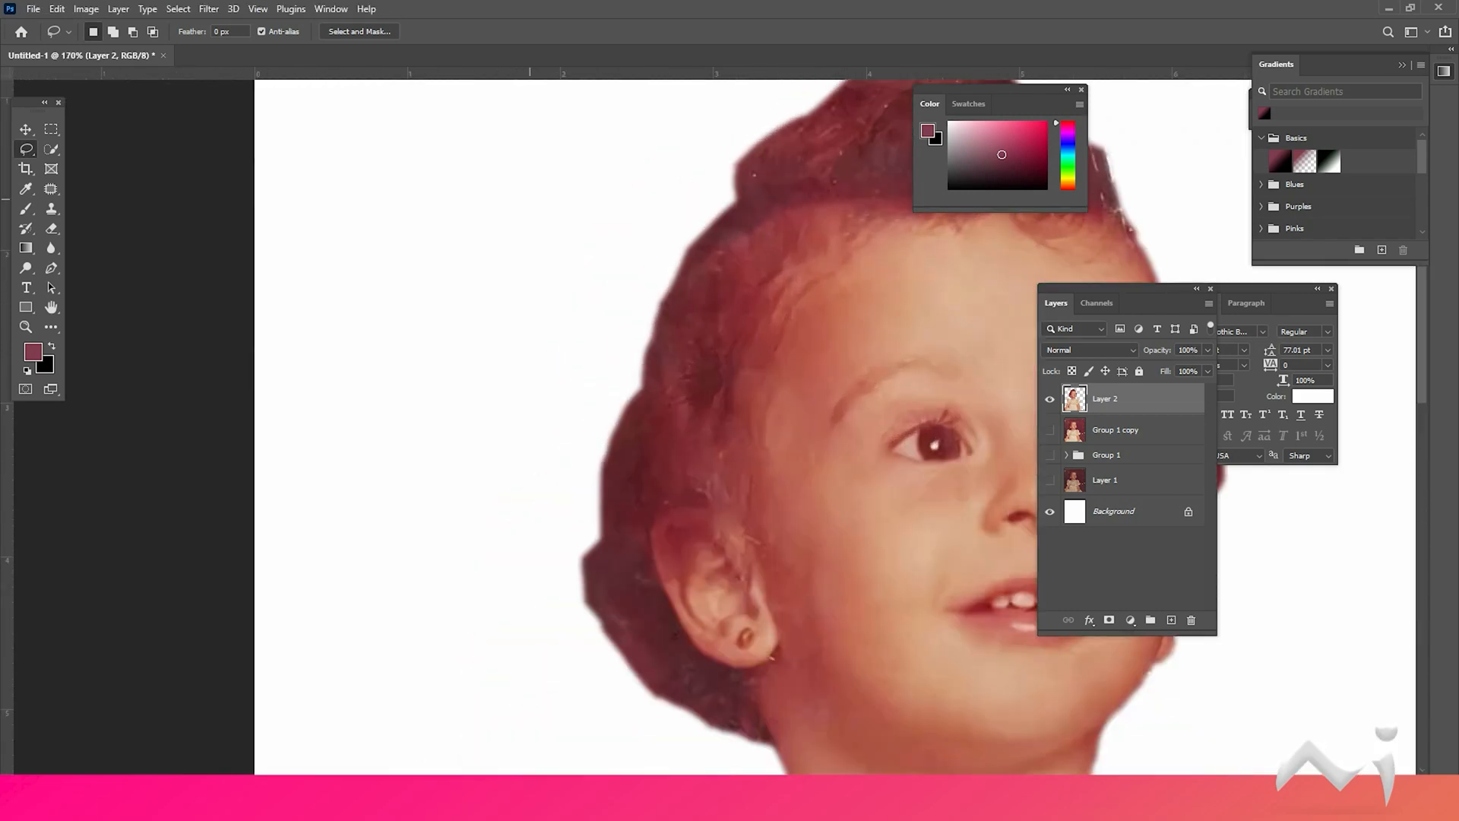
scroll(548, 230, down, 3)
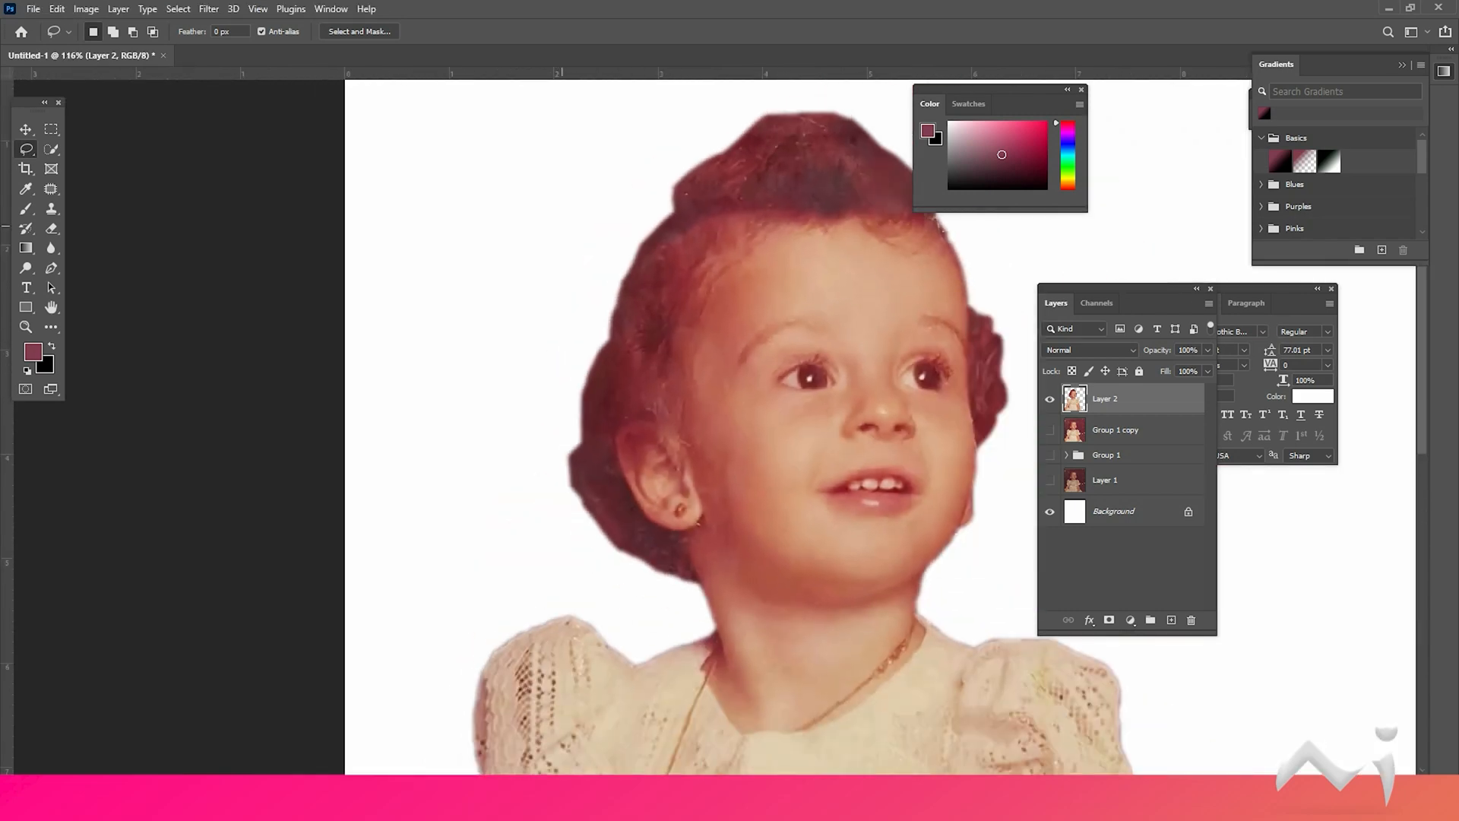
click(51, 208)
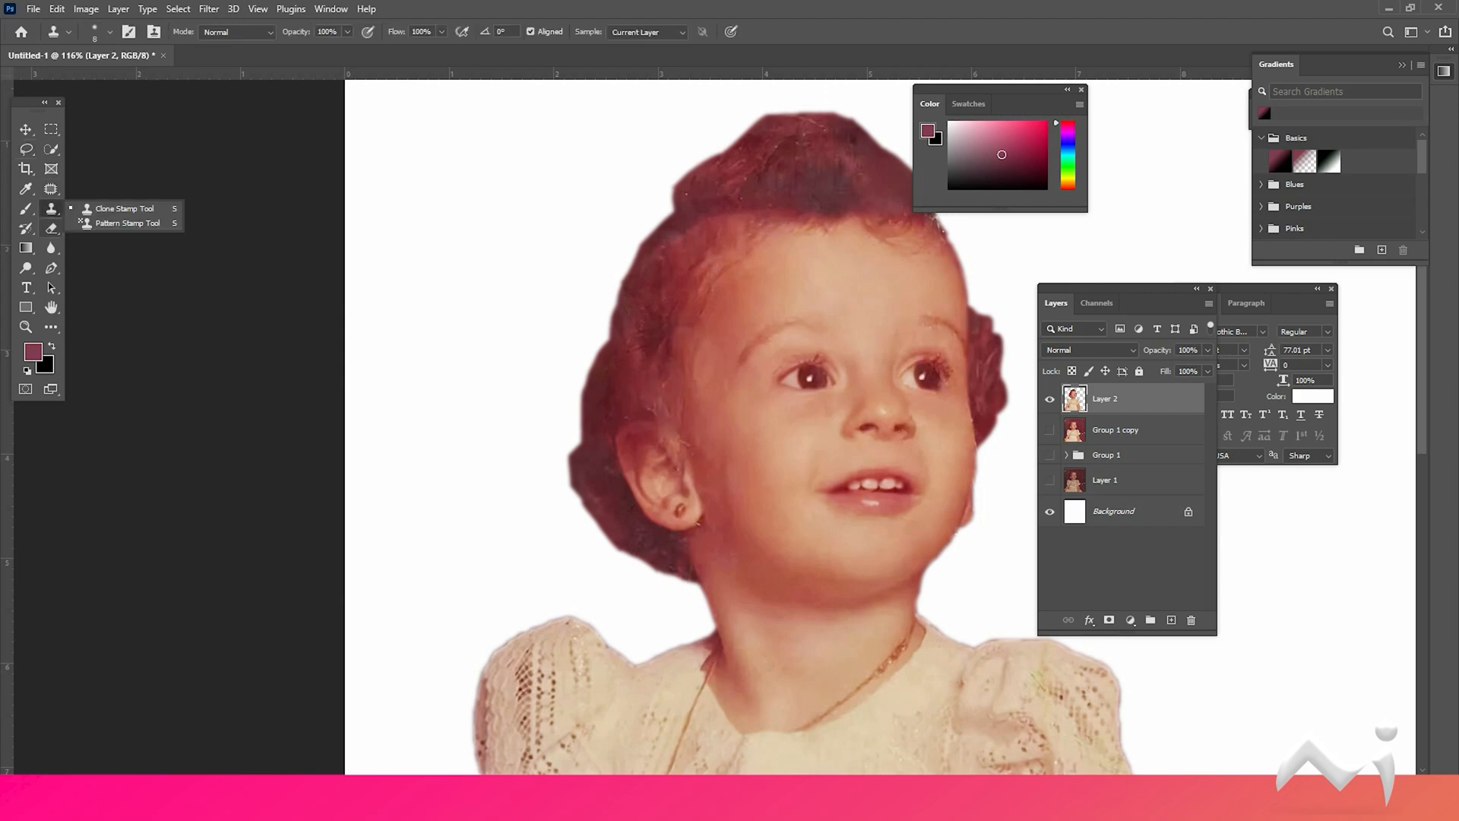
click(51, 228)
click(51, 248)
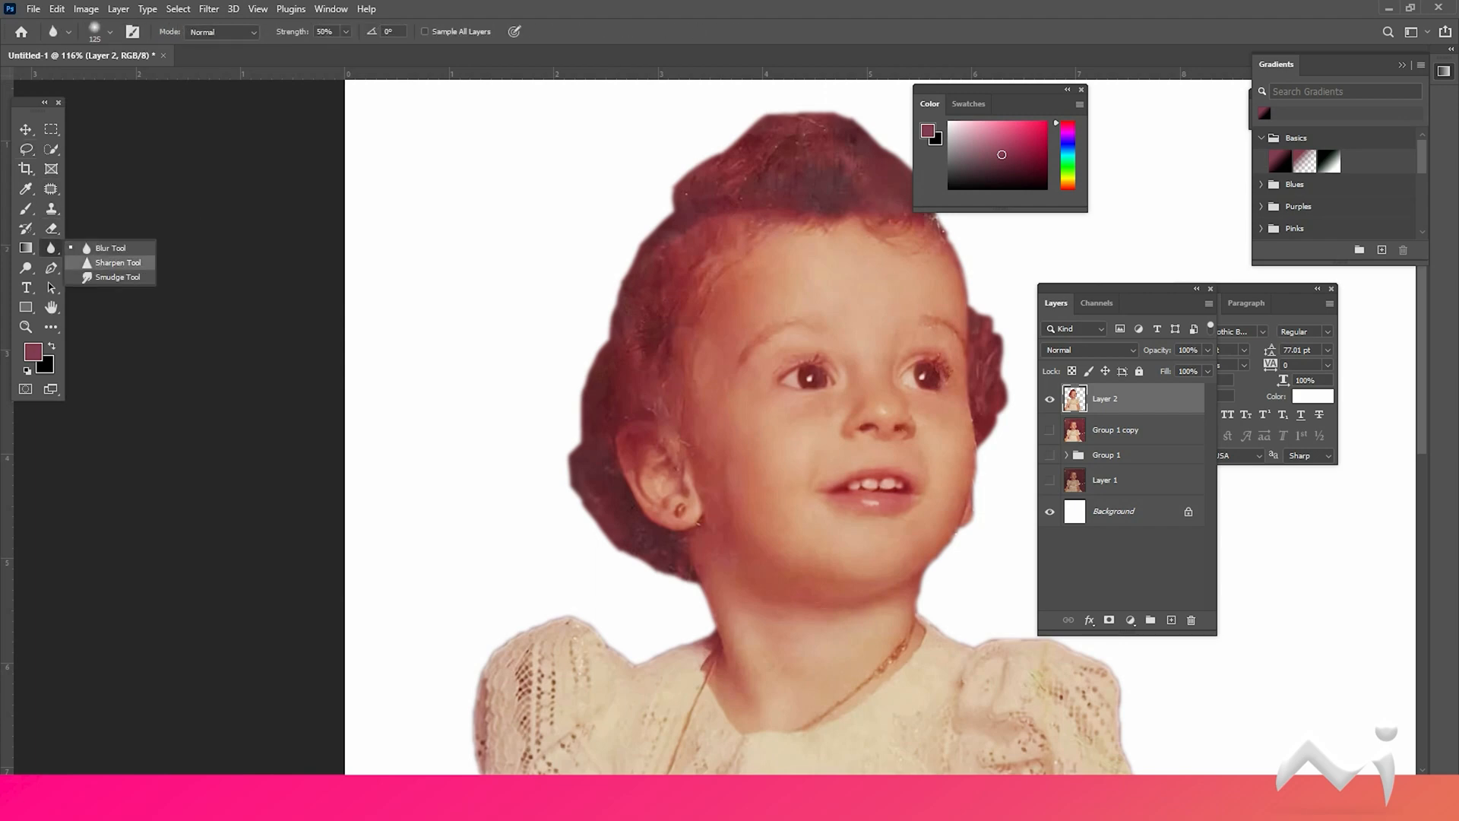
click(114, 263)
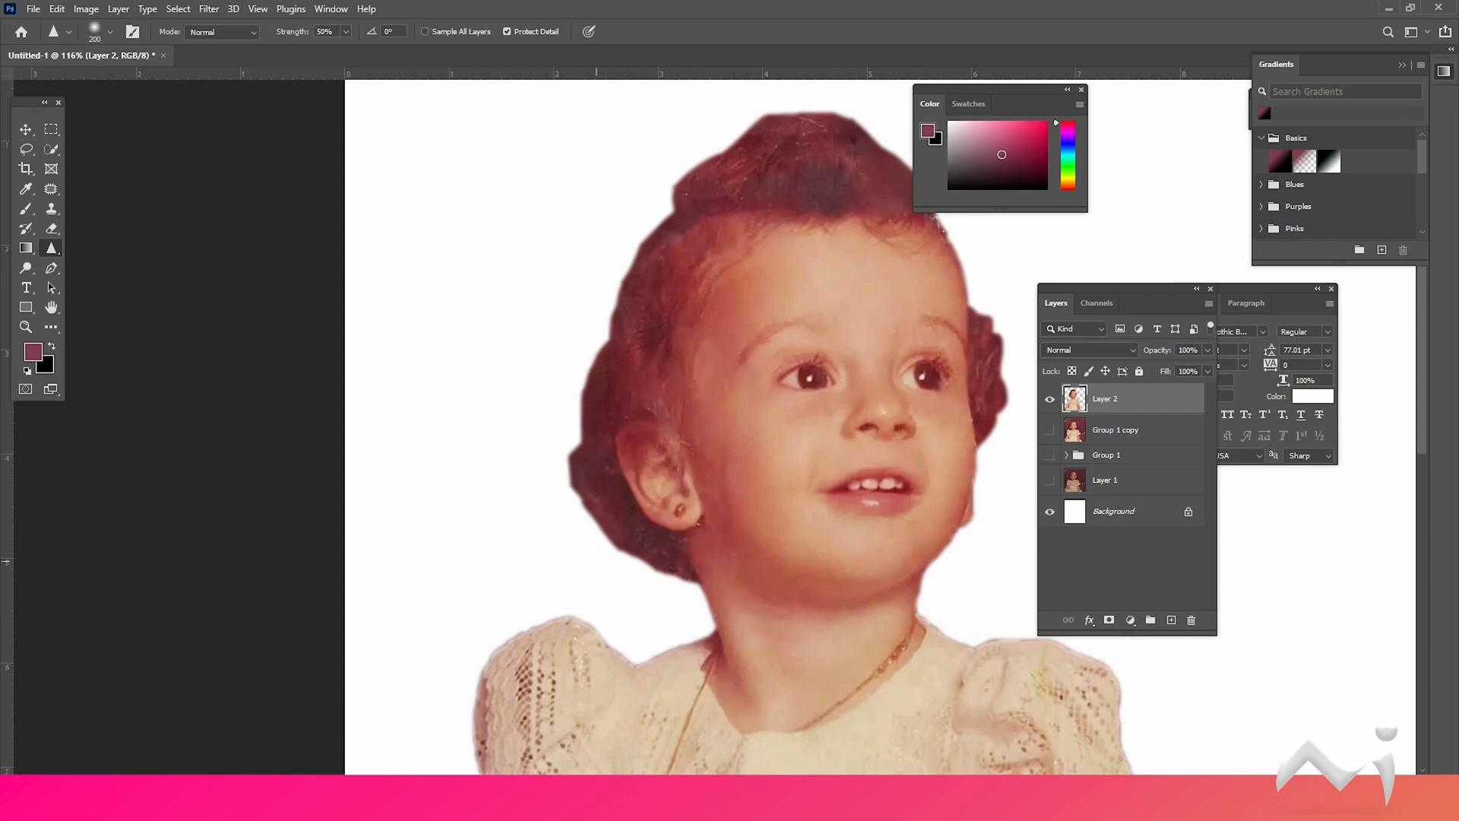
drag(716, 194, 587, 283)
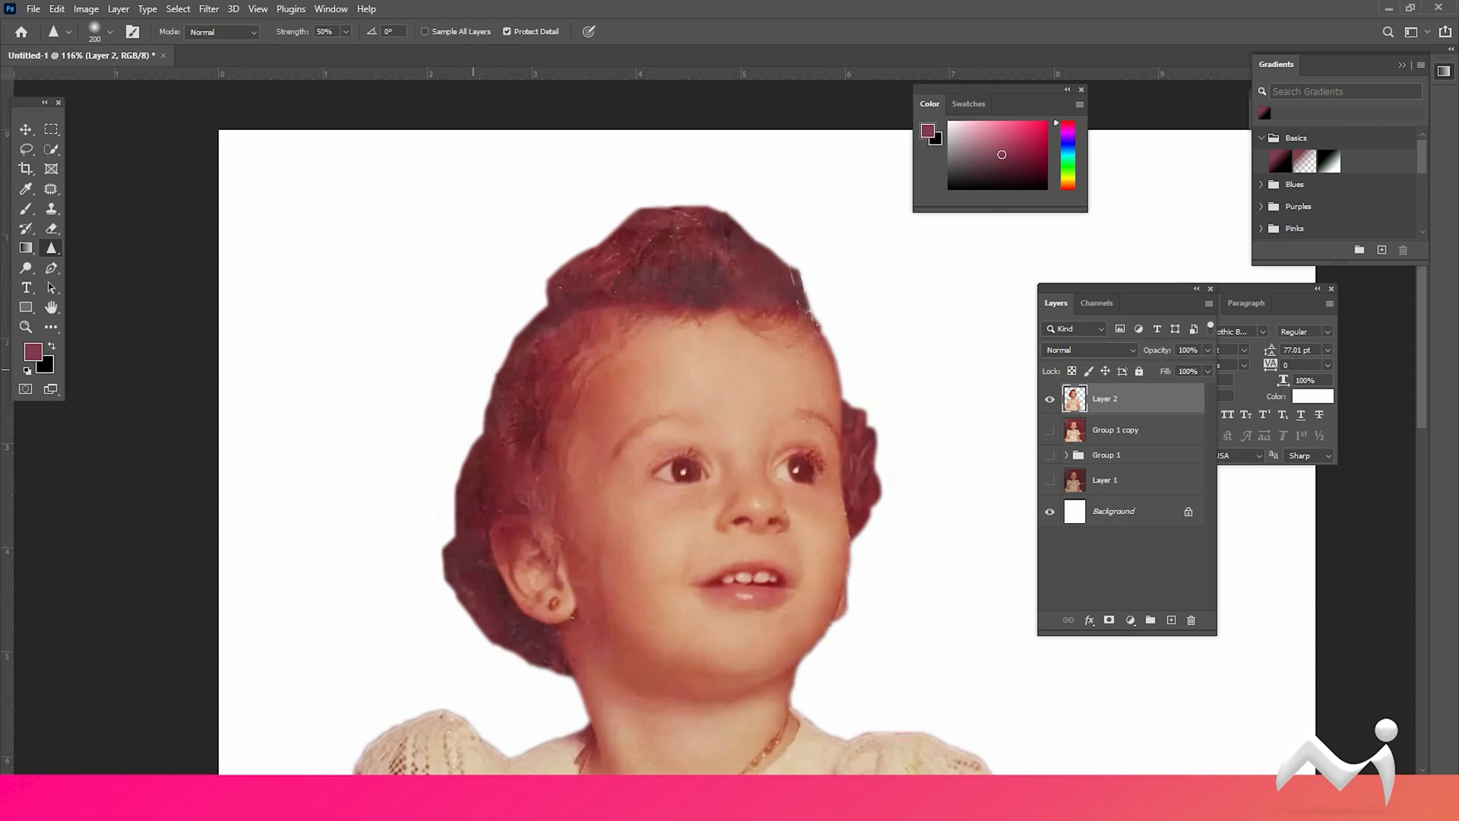
scroll(494, 358, down, 2)
scroll(494, 357, down, 2)
scroll(494, 357, up, 2)
scroll(494, 357, down, 1)
scroll(493, 356, down, 1)
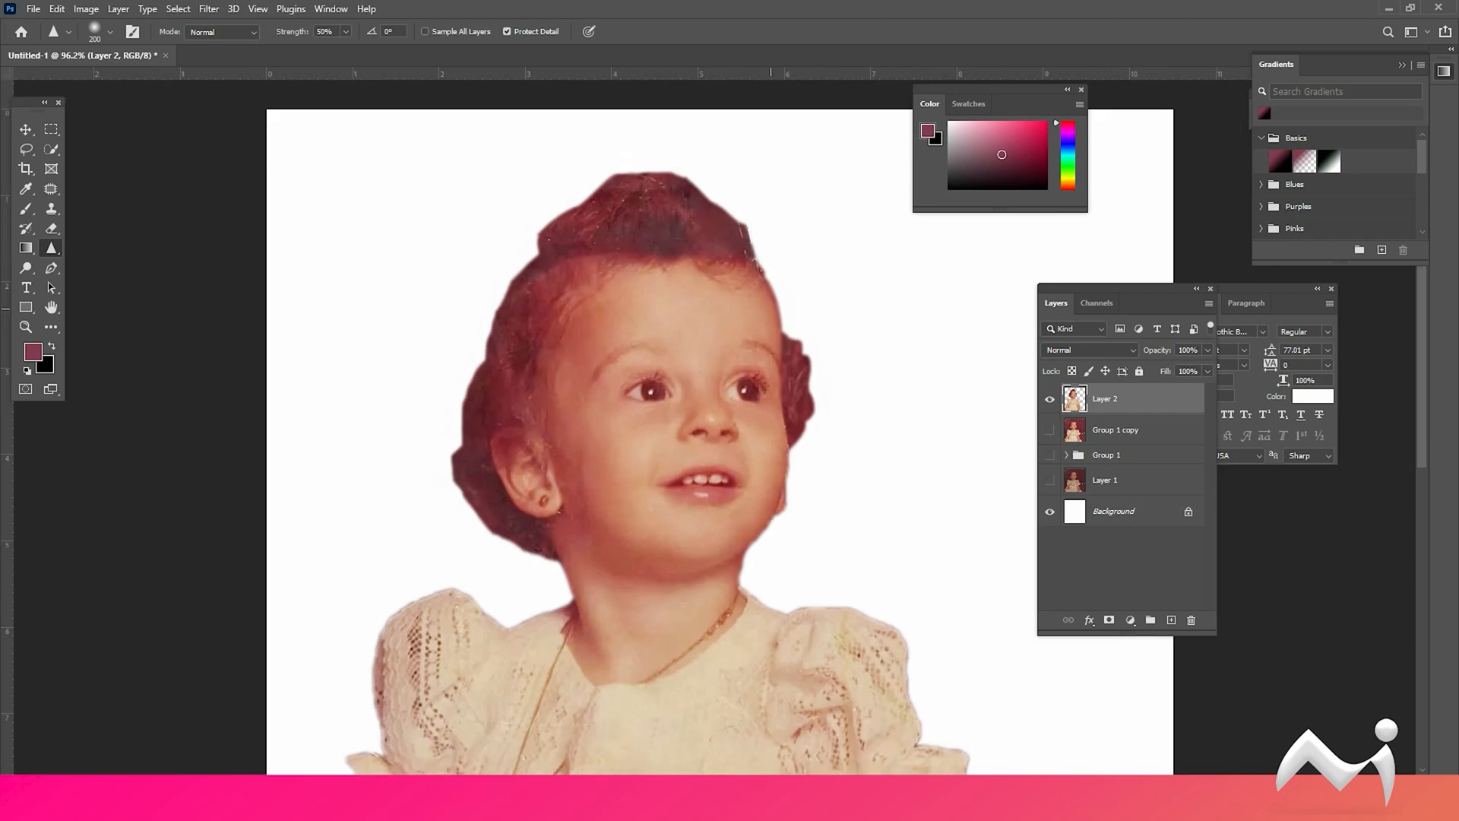
Step: Reduce the saturation of the cut-out child layer slightly with Hue/Saturation
key(ctrl+u)
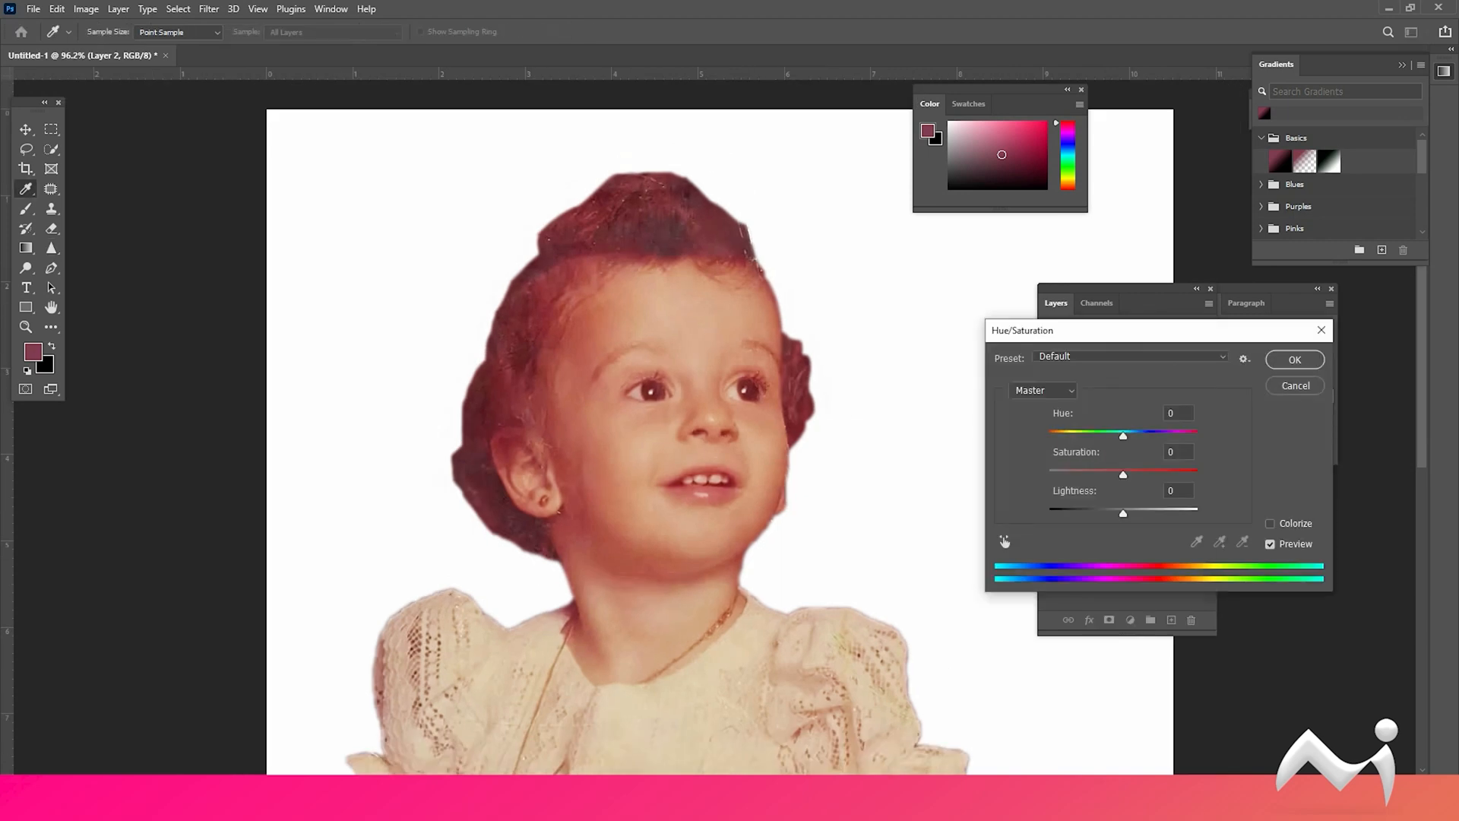
drag(1124, 474, 1114, 474)
click(1295, 360)
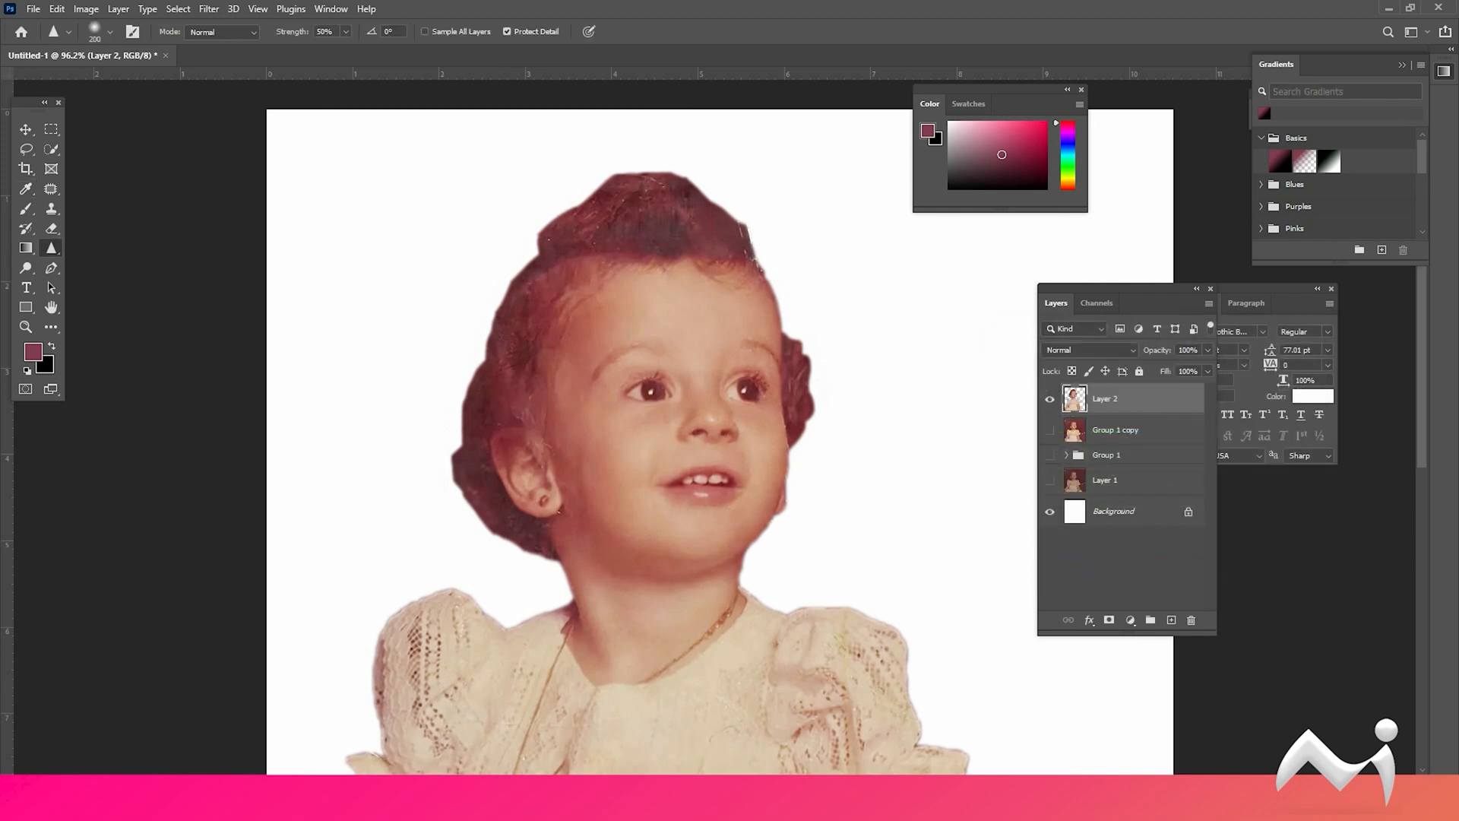
key(v)
drag(669, 677, 589, 286)
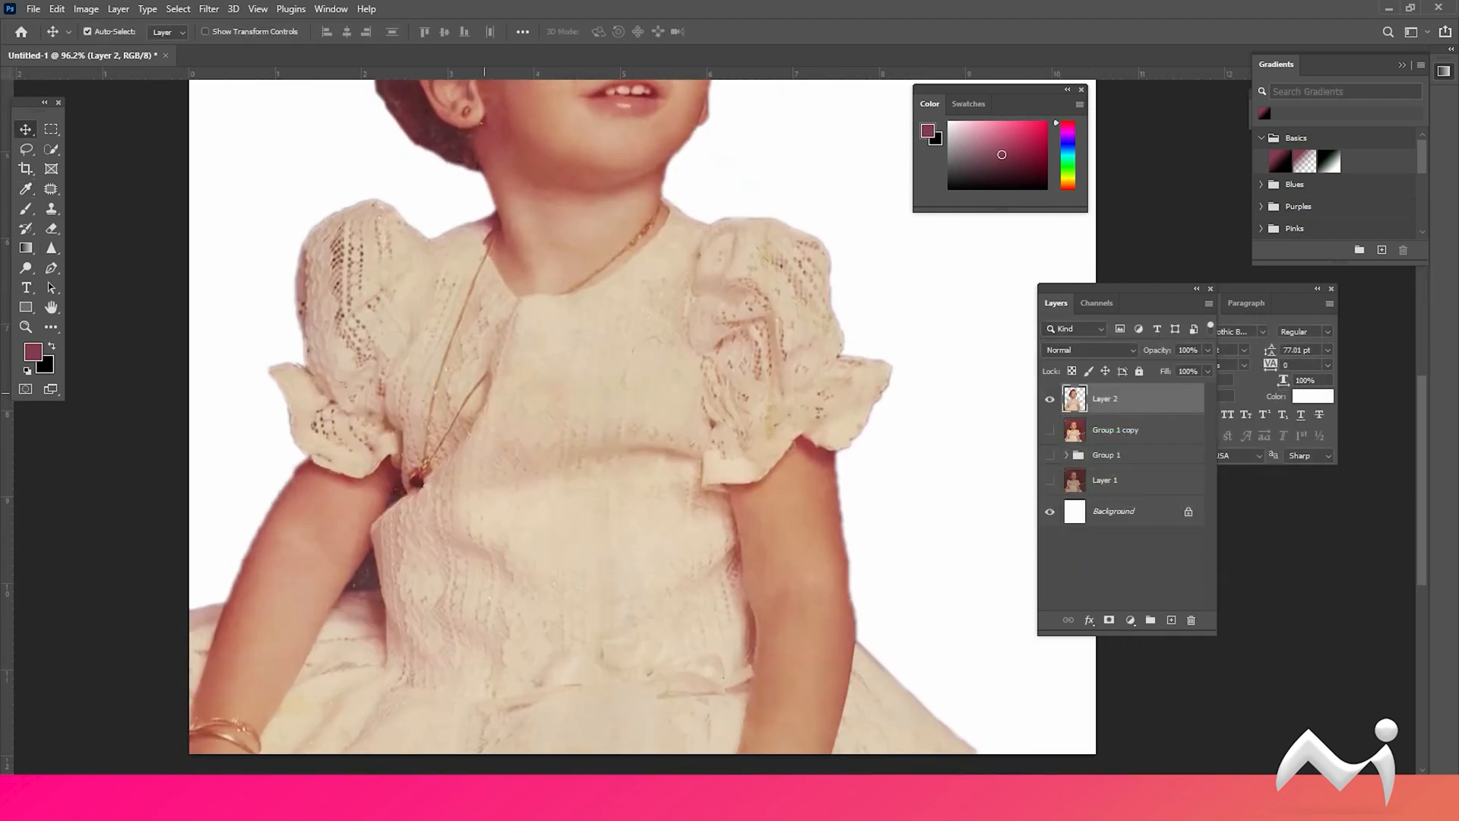
scroll(584, 505, down, 4)
scroll(593, 504, up, 3)
drag(592, 503, 624, 650)
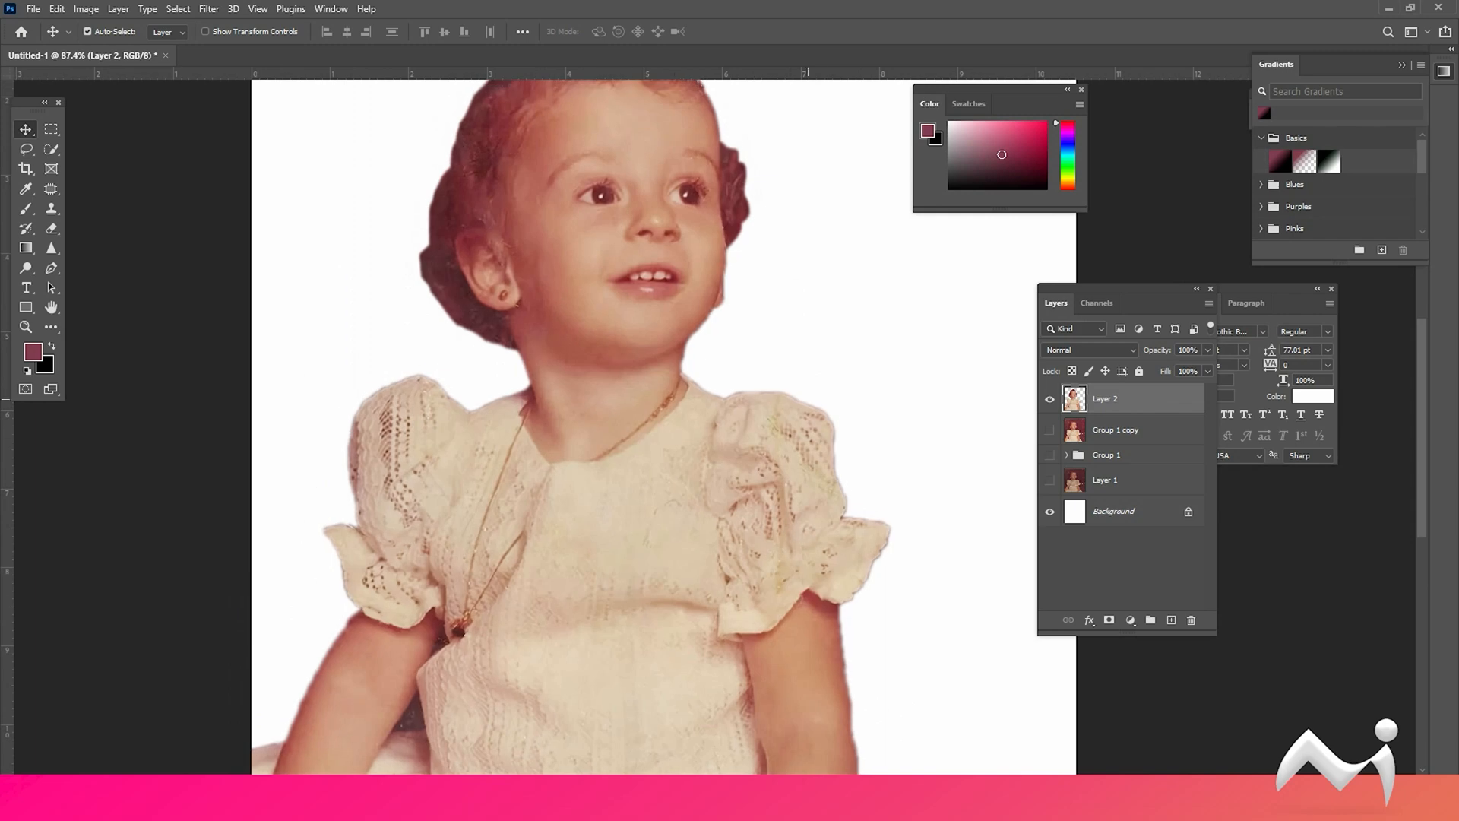
Step: Create a layer directly below the cut-out child, fill the entire canvas on it with dark maroon 3a0017 and deselect
click(1115, 429)
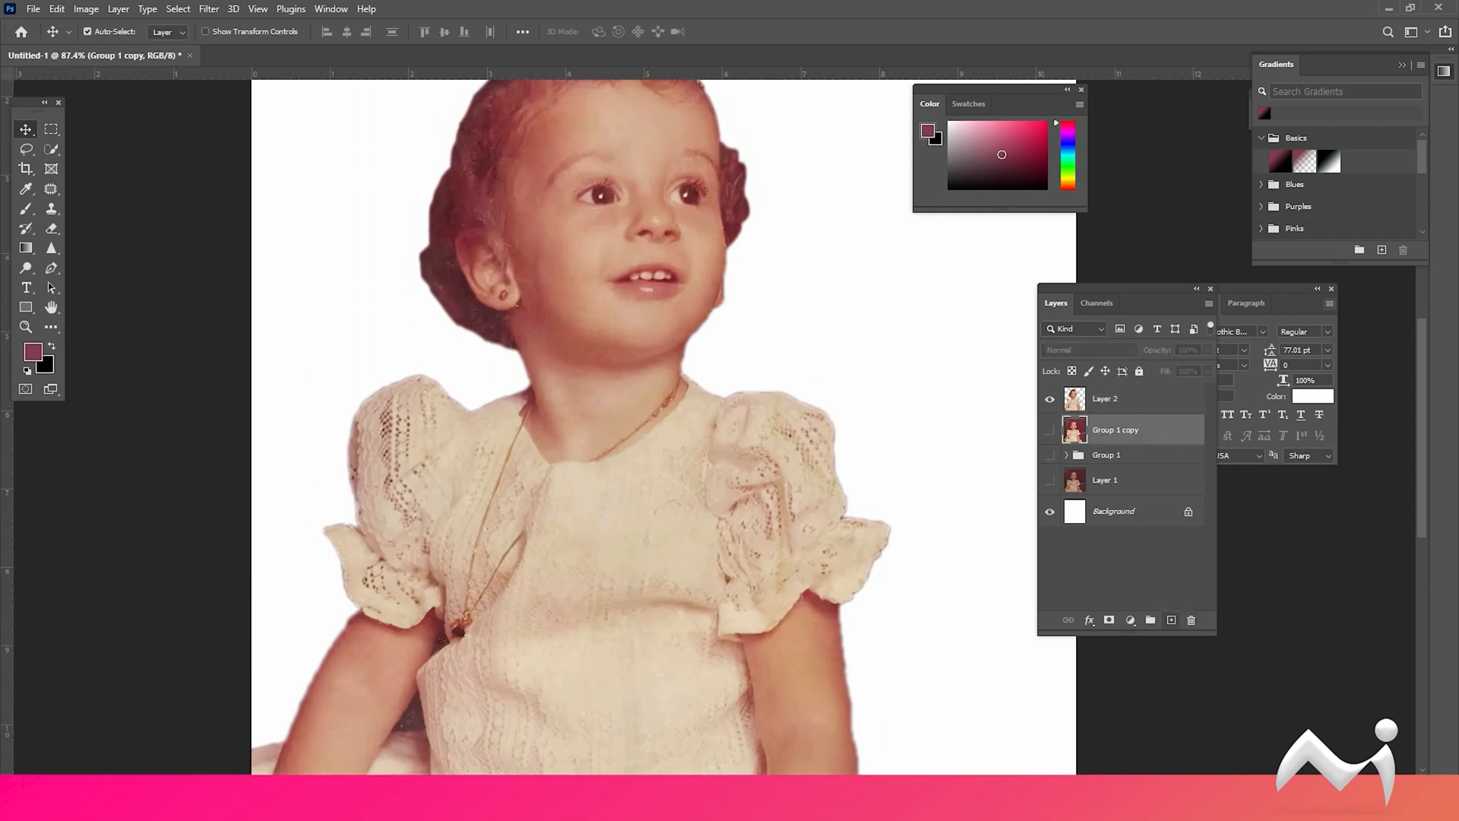
click(1171, 620)
key(ctrl)
key(ctrl+a)
drag(464, 154, 524, 315)
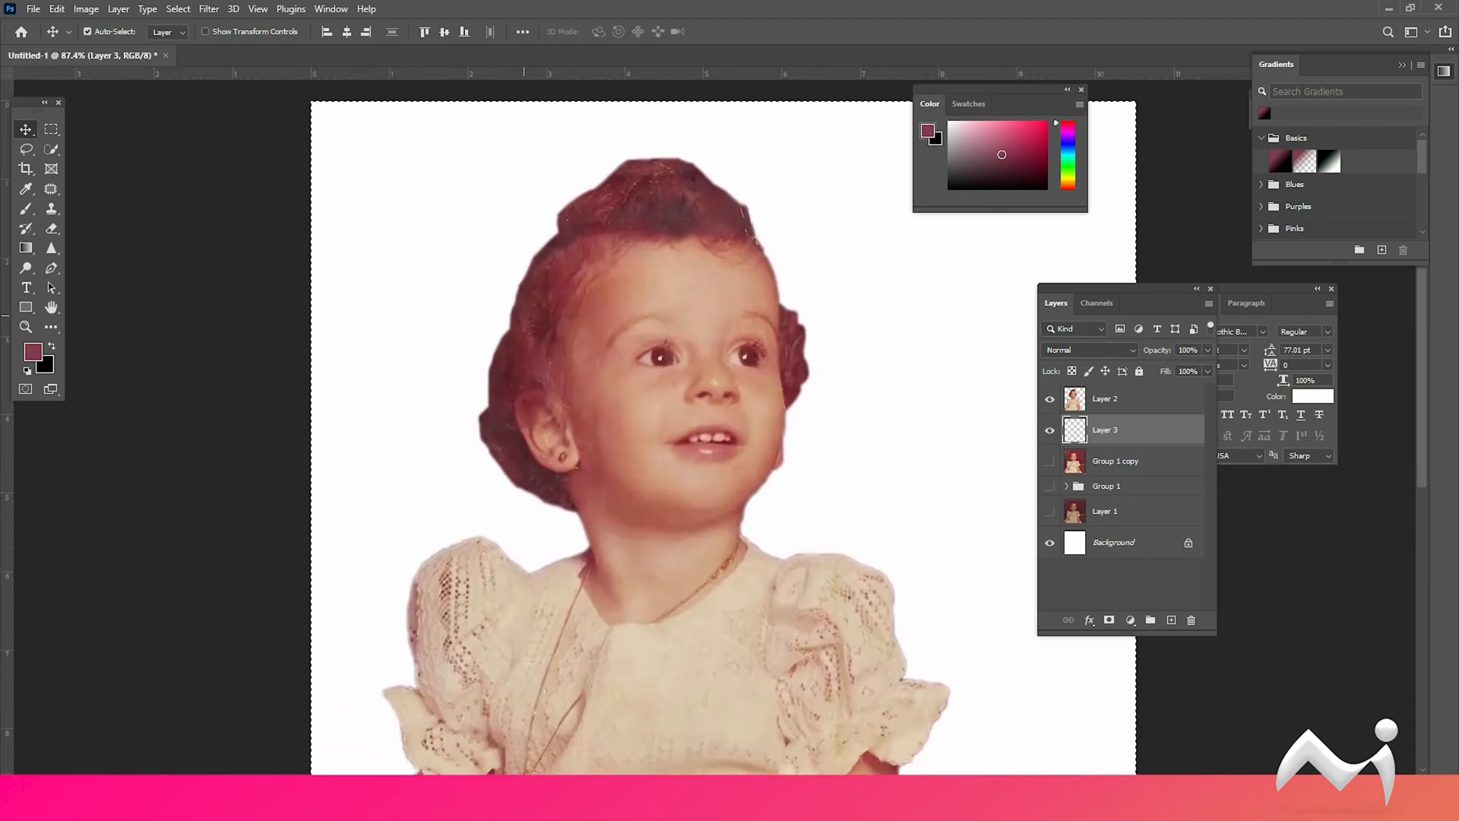
scroll(559, 403, down, 4)
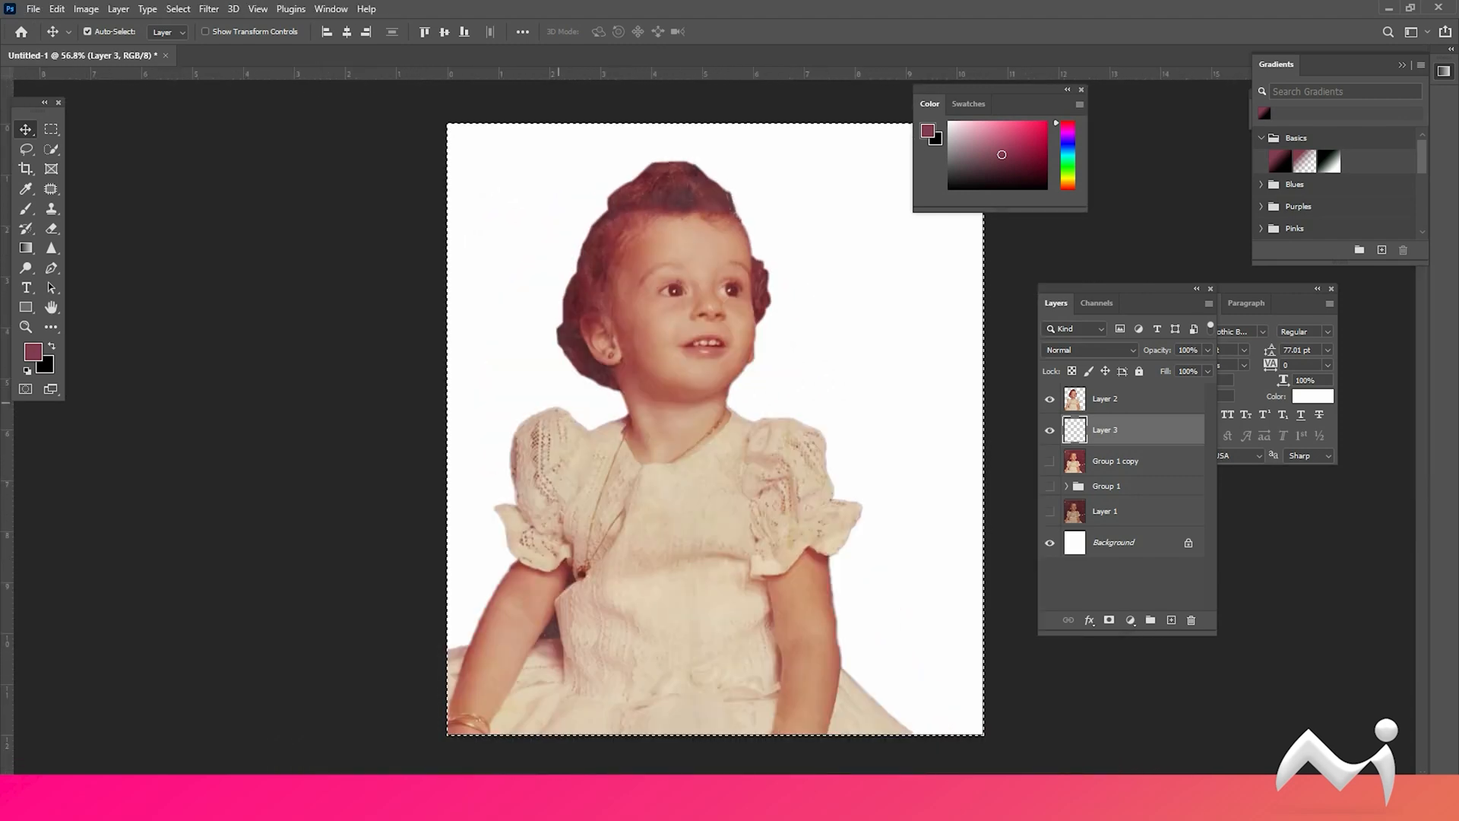
click(44, 365)
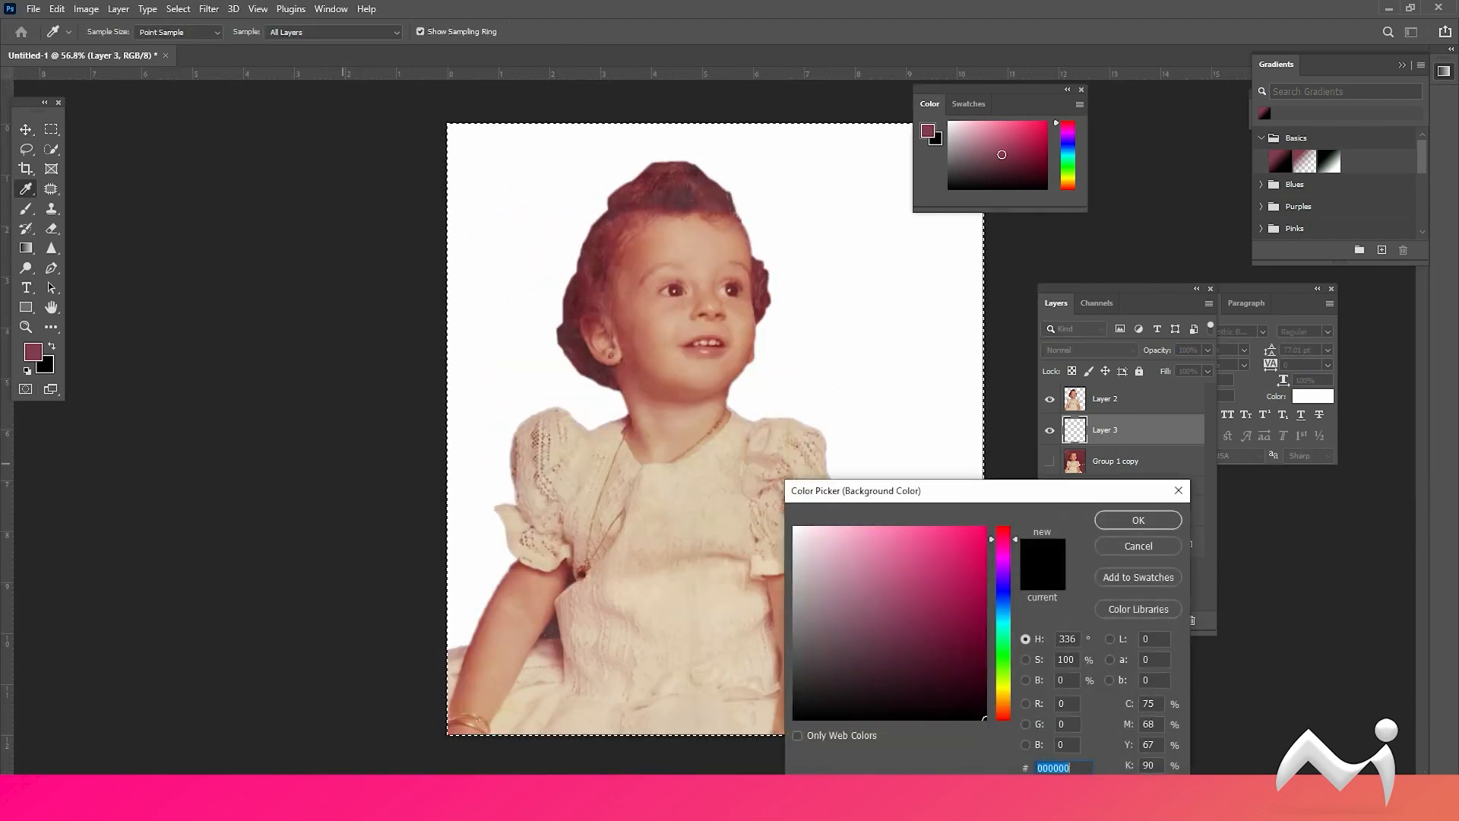
key(Return)
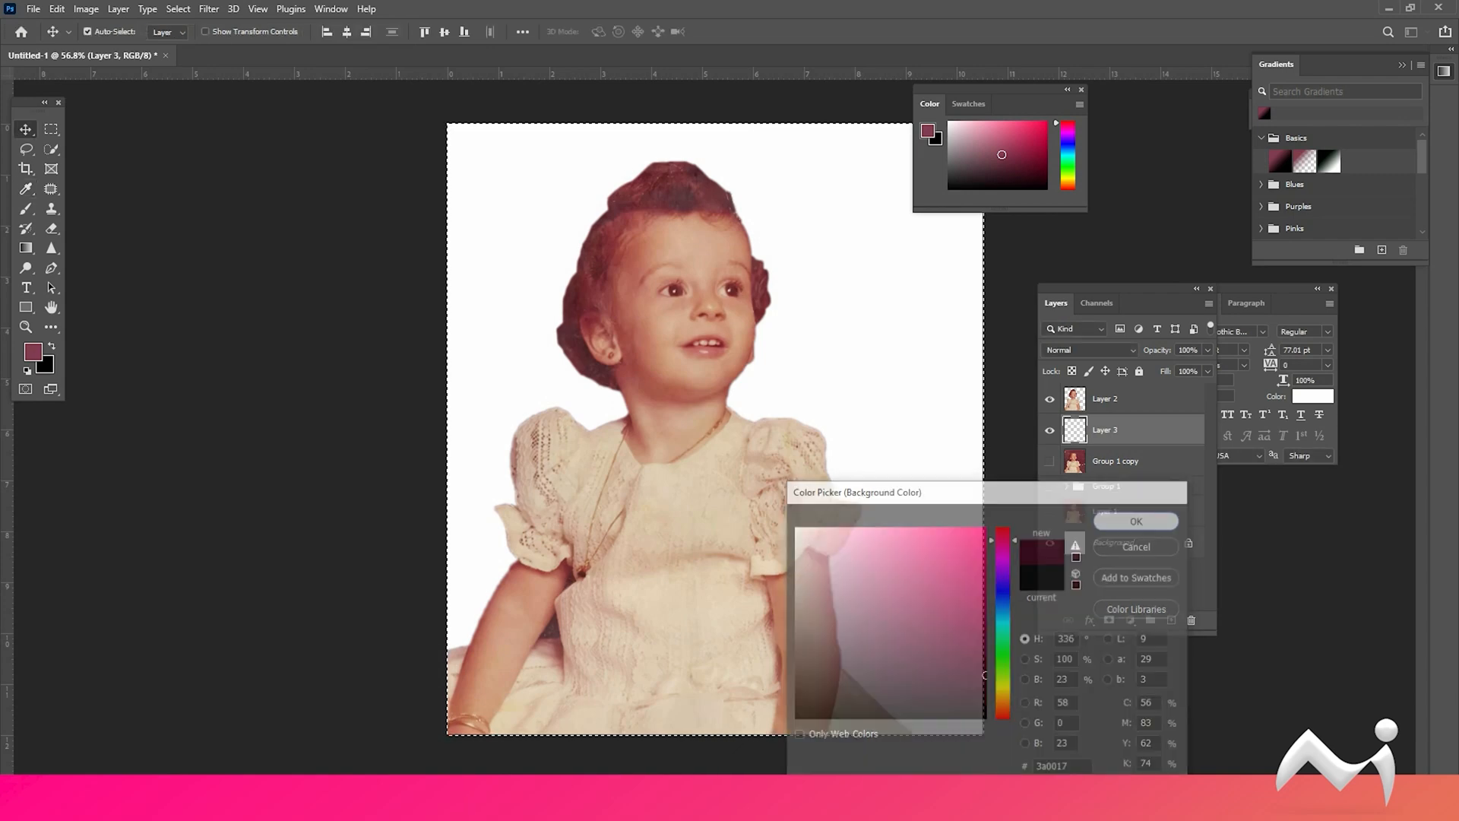
key(ctrl+BackSpace)
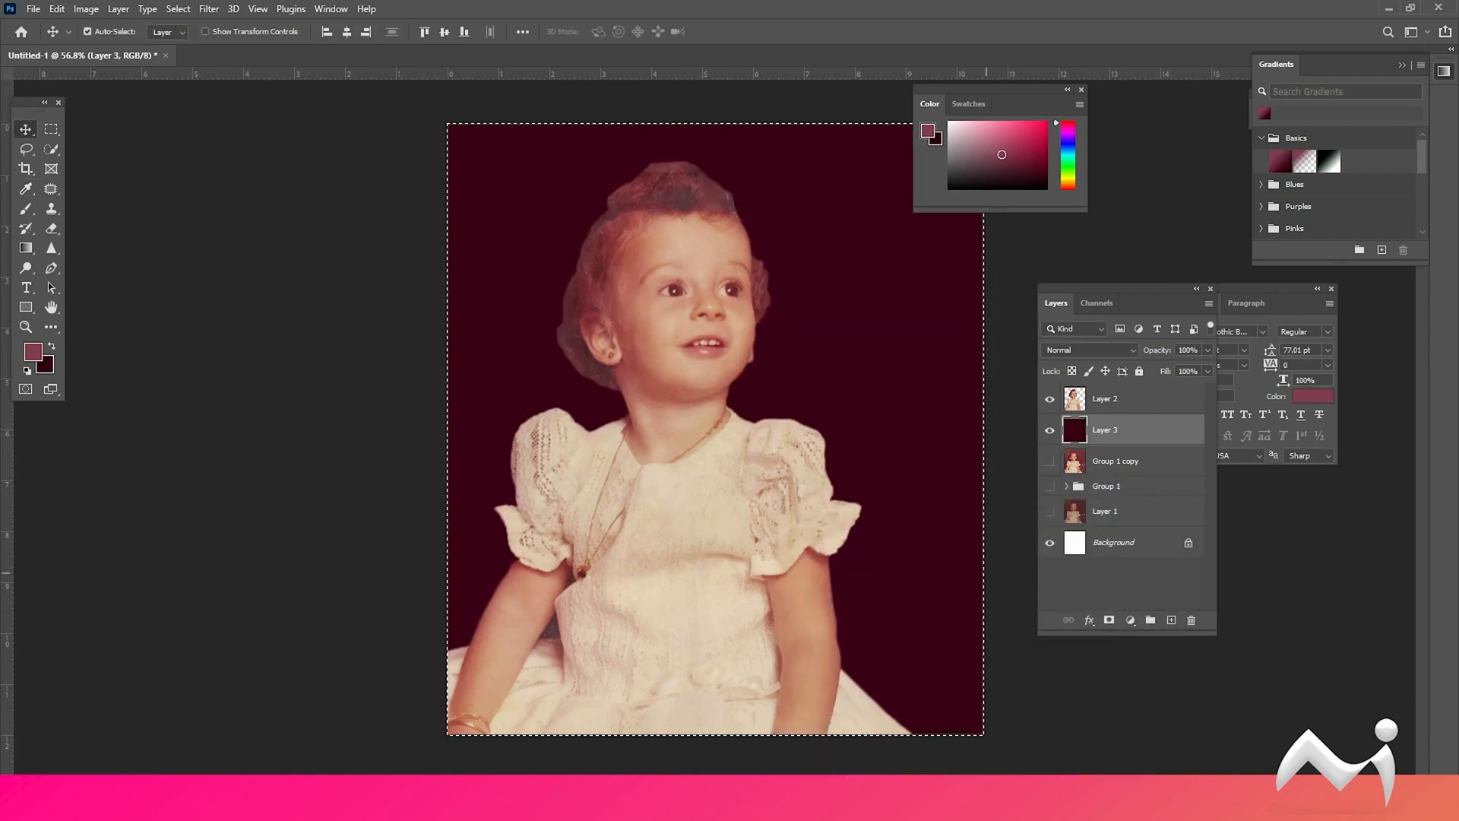
key(ctrl+d)
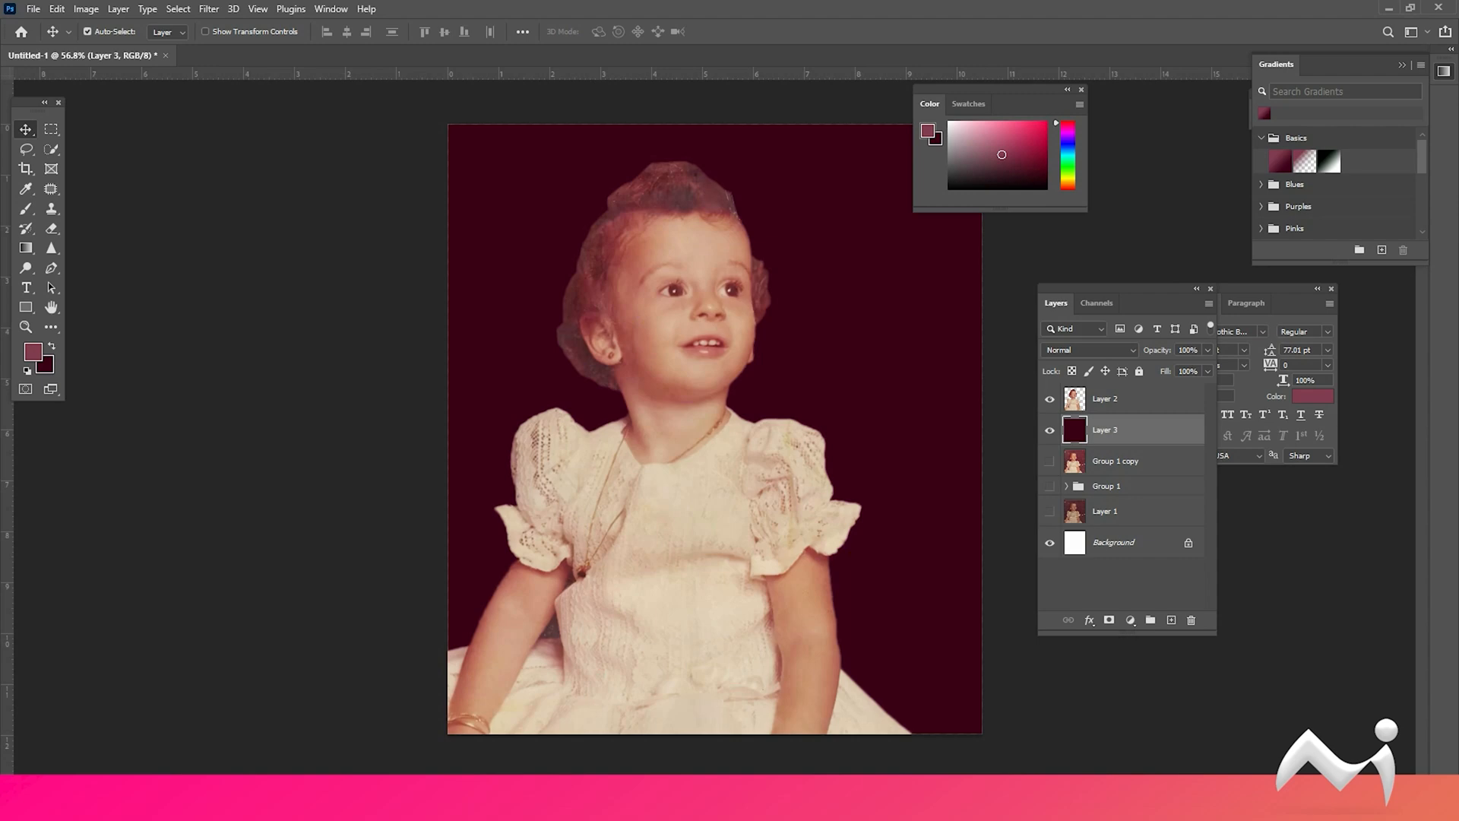
Step: Add a radial Gradient Overlay to the maroon background layer, with the magenta stop at the centre and the dark maroon stop at the edges
double_click(1152, 431)
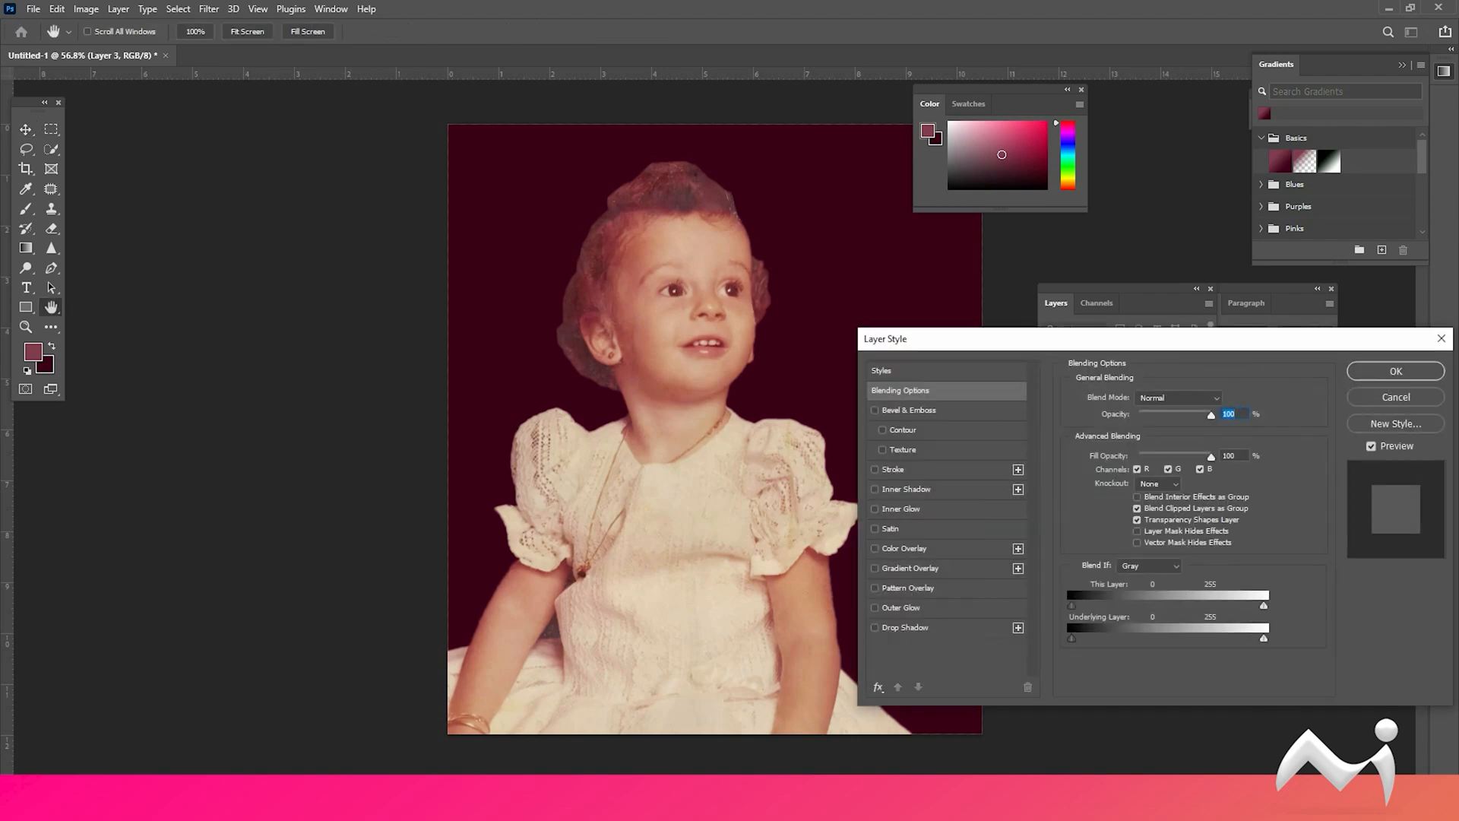
click(911, 569)
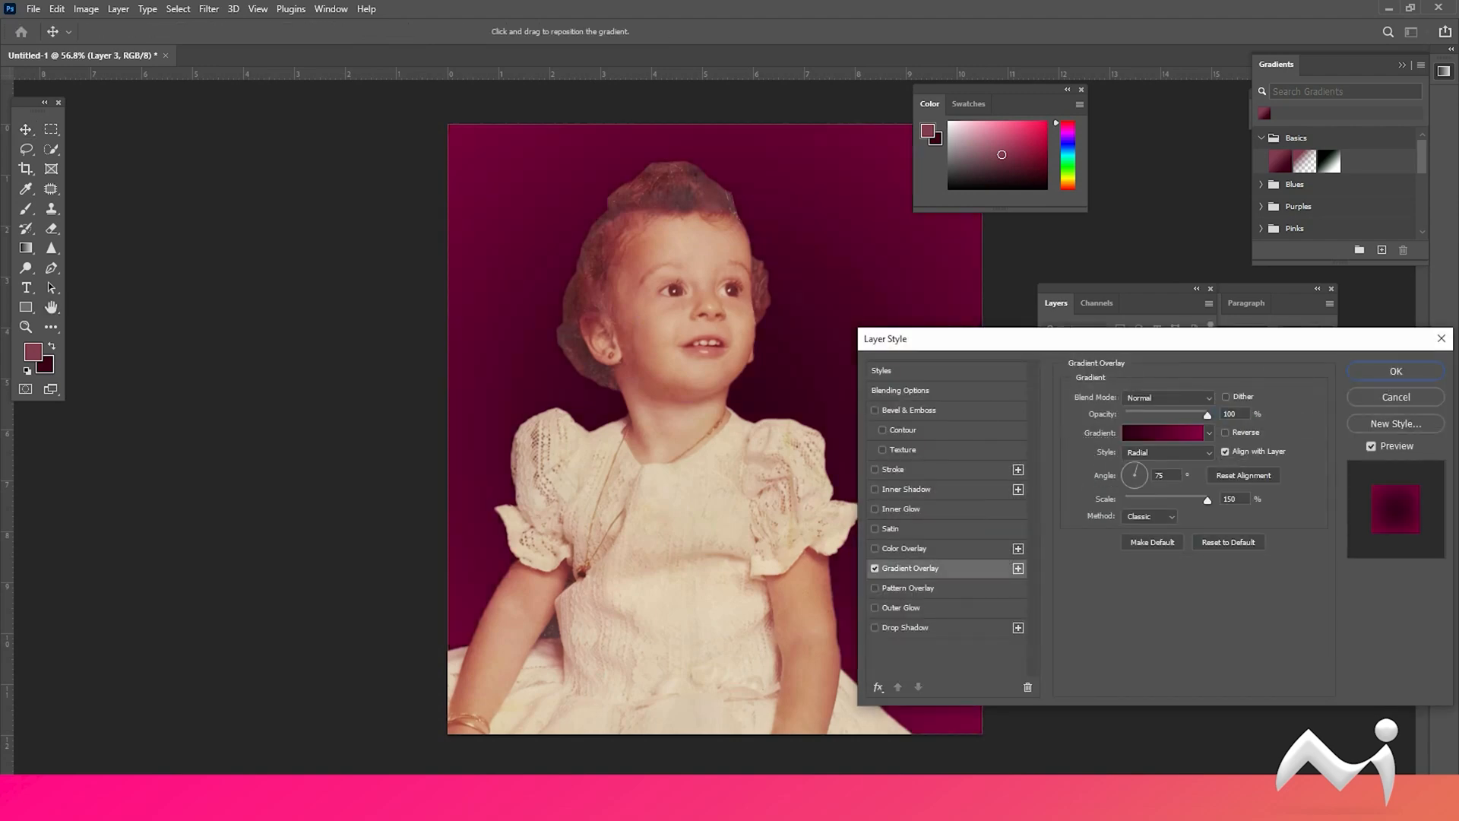
click(1163, 434)
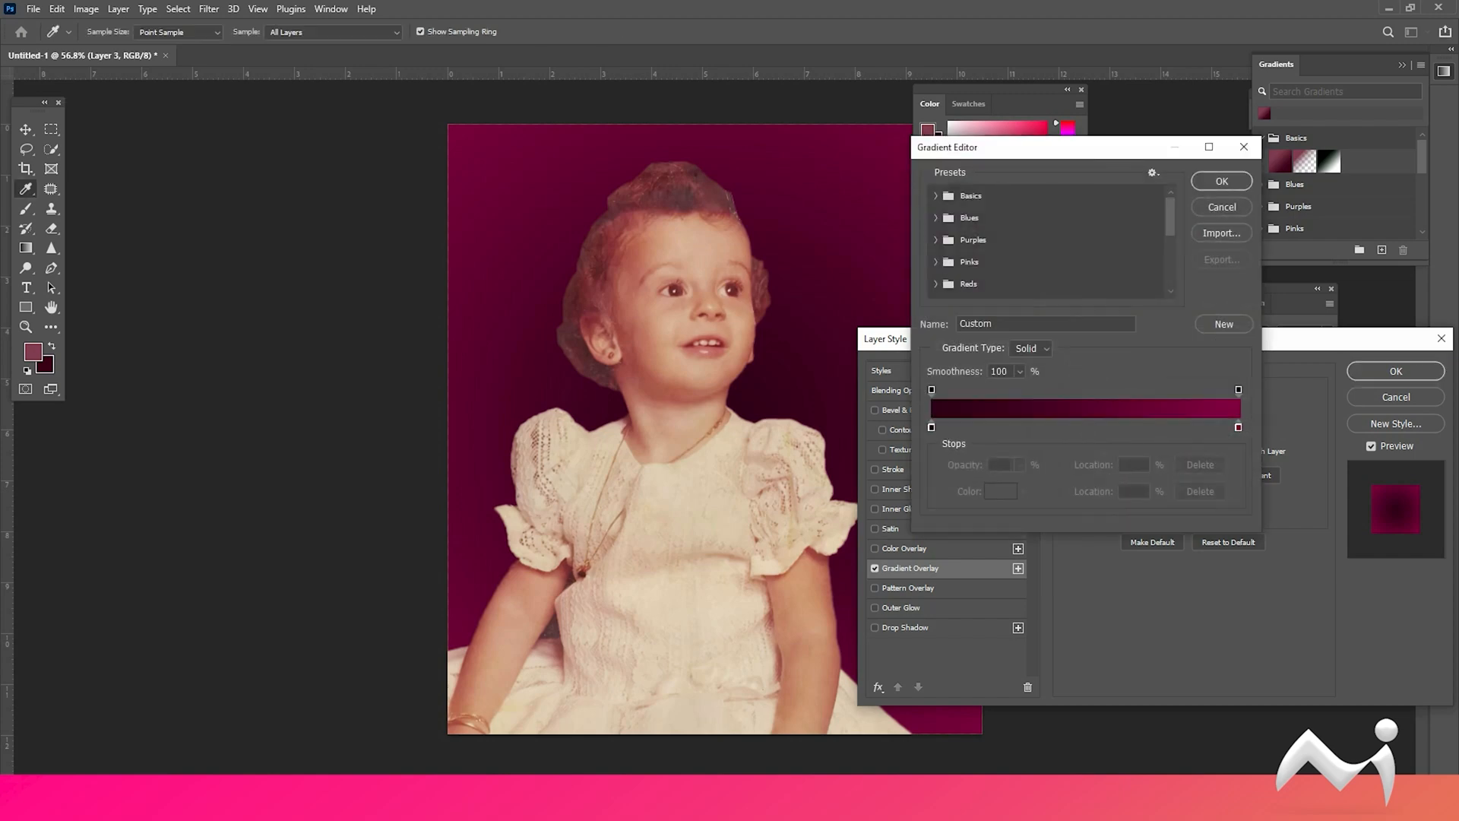
drag(1238, 428, 933, 475)
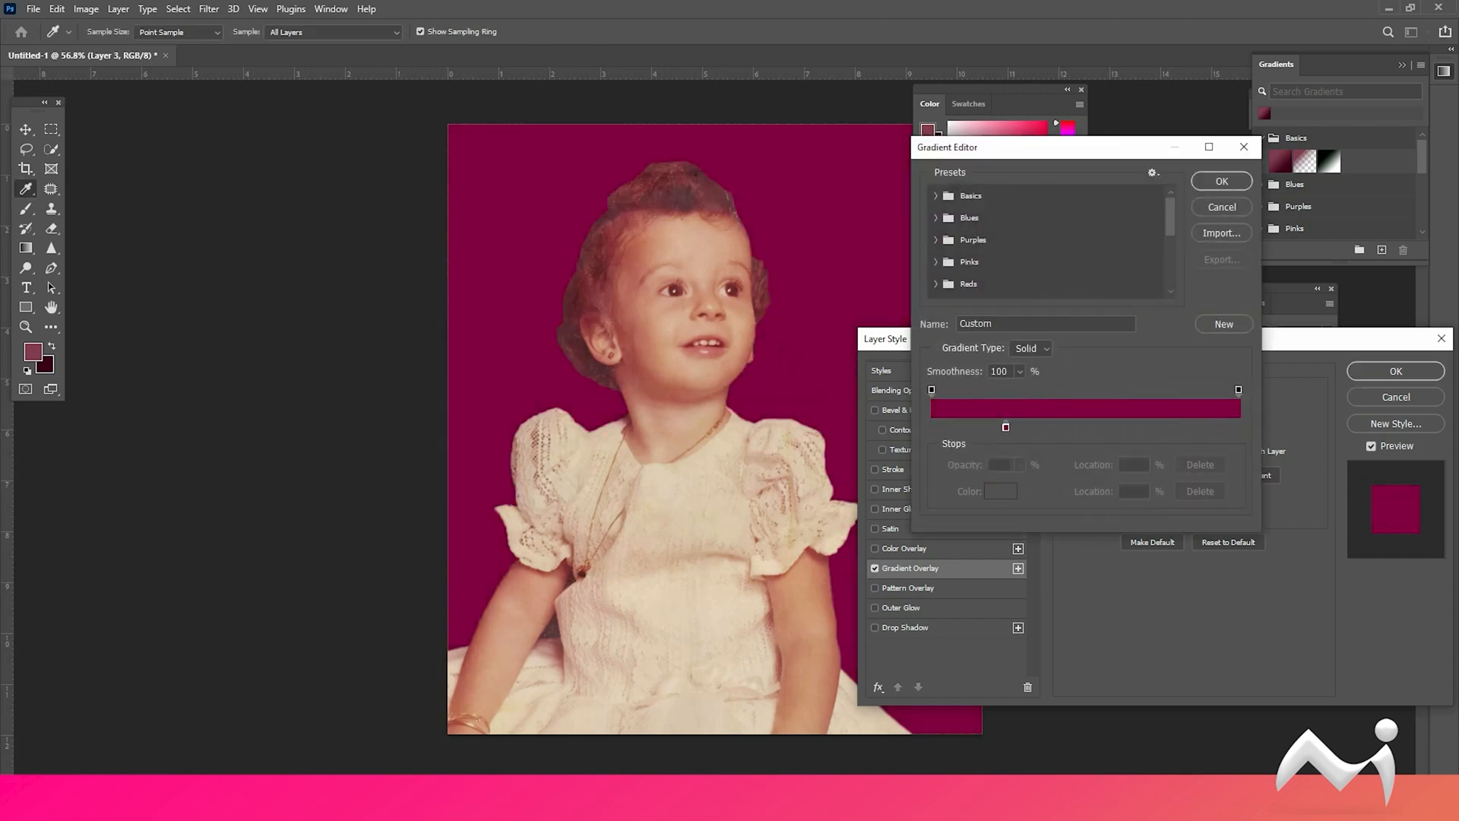
key(ctrl+z)
drag(931, 428, 1238, 428)
drag(1006, 427, 932, 427)
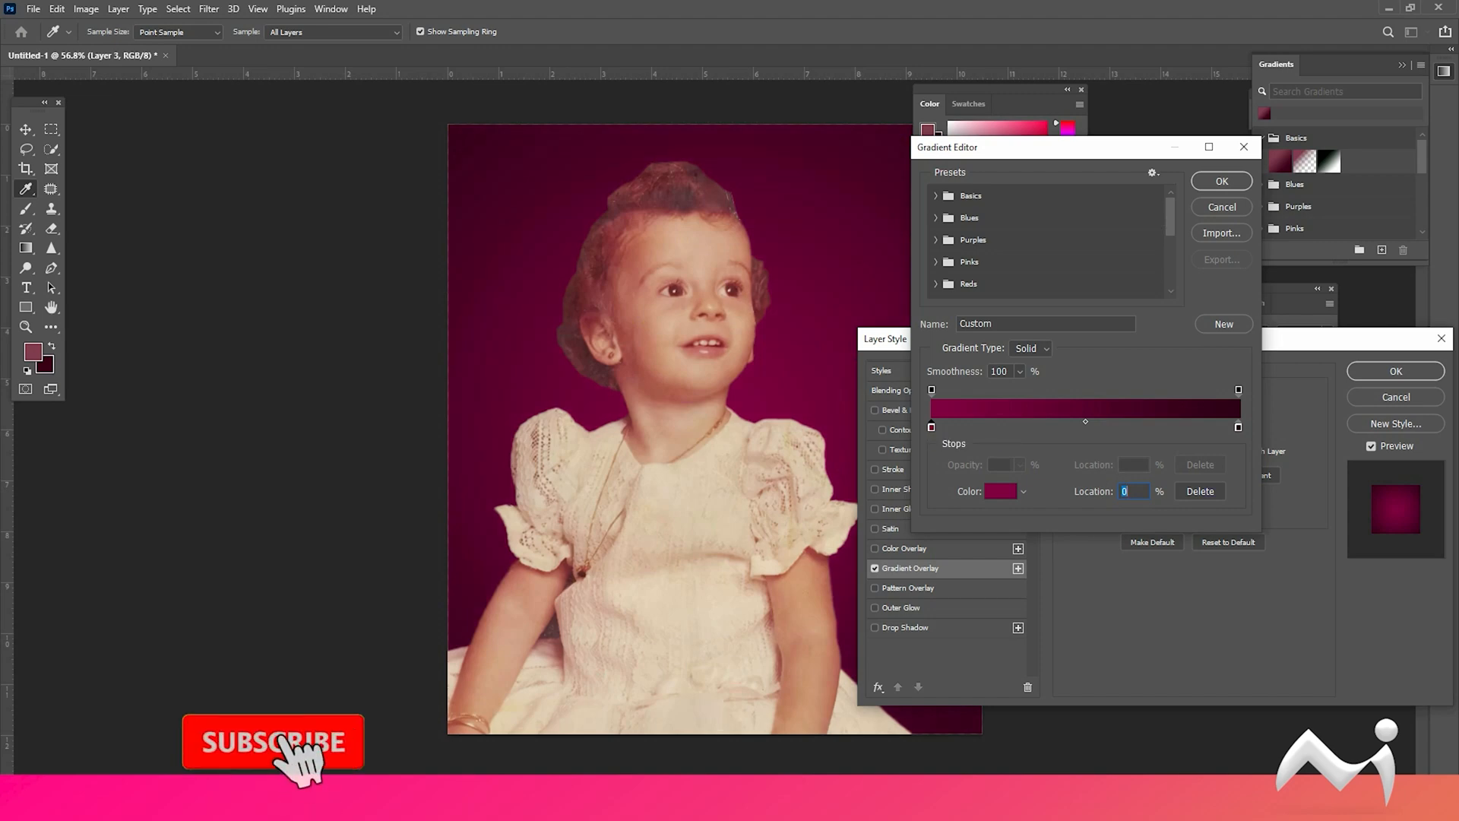
key(Return)
key(Return)
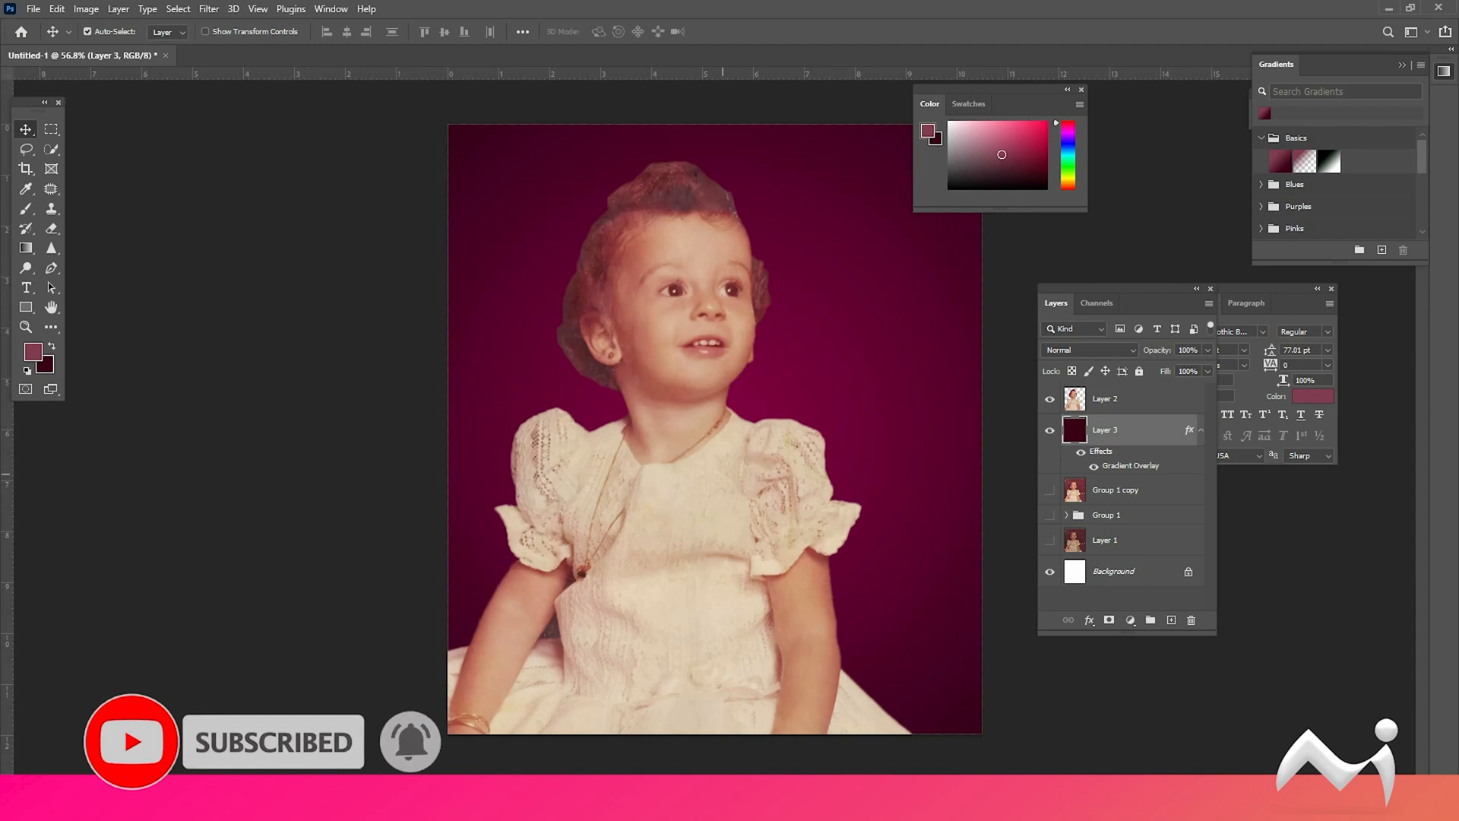
Step: Brighten the cut-out child layer with Curves, raising the RGB curve to output 168 at input 150
scroll(647, 233, up, 9)
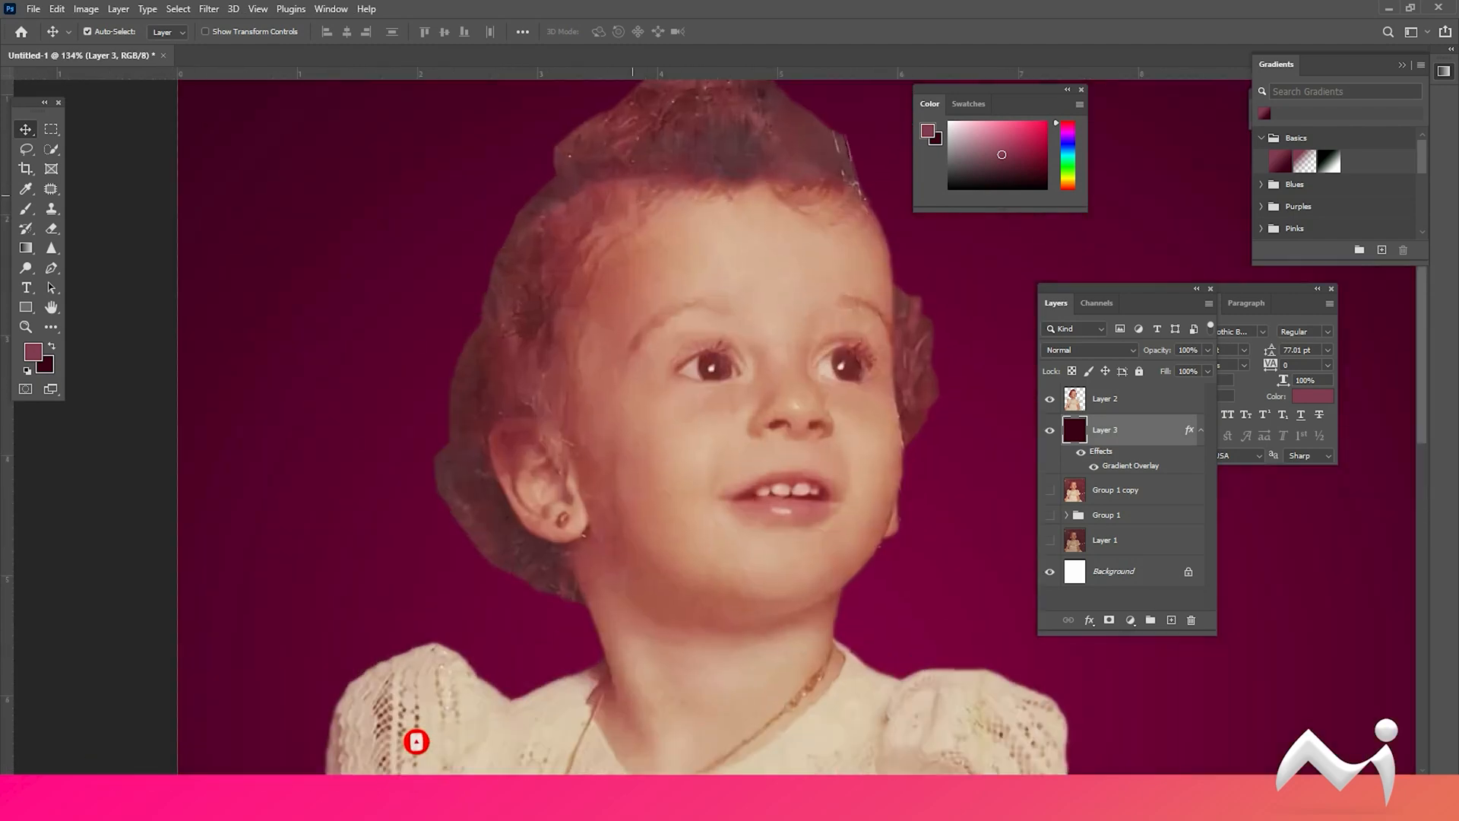
scroll(634, 204, up, 4)
scroll(634, 204, down, 5)
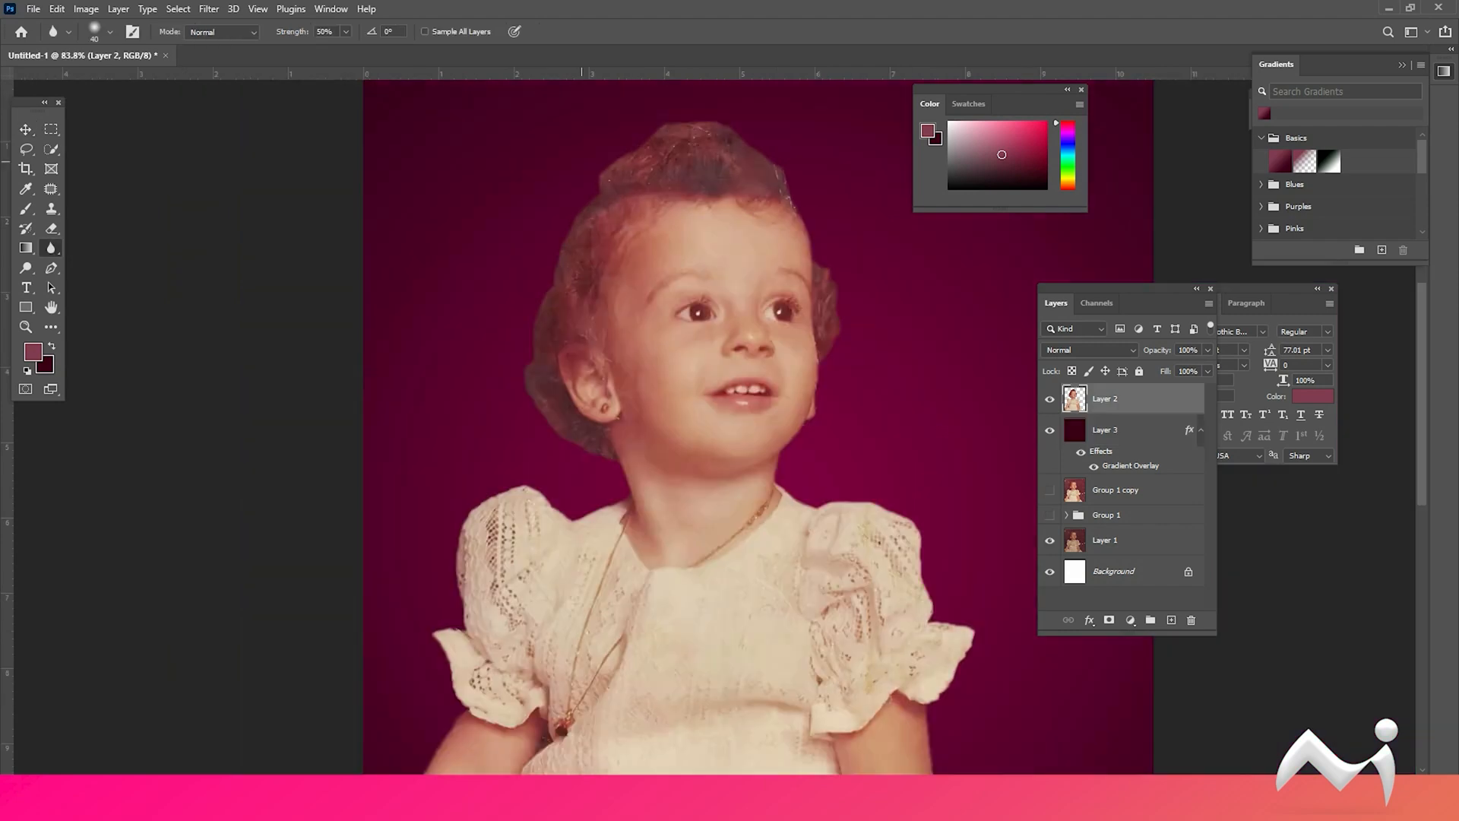
scroll(583, 168, up, 1)
scroll(773, 445, down, 1)
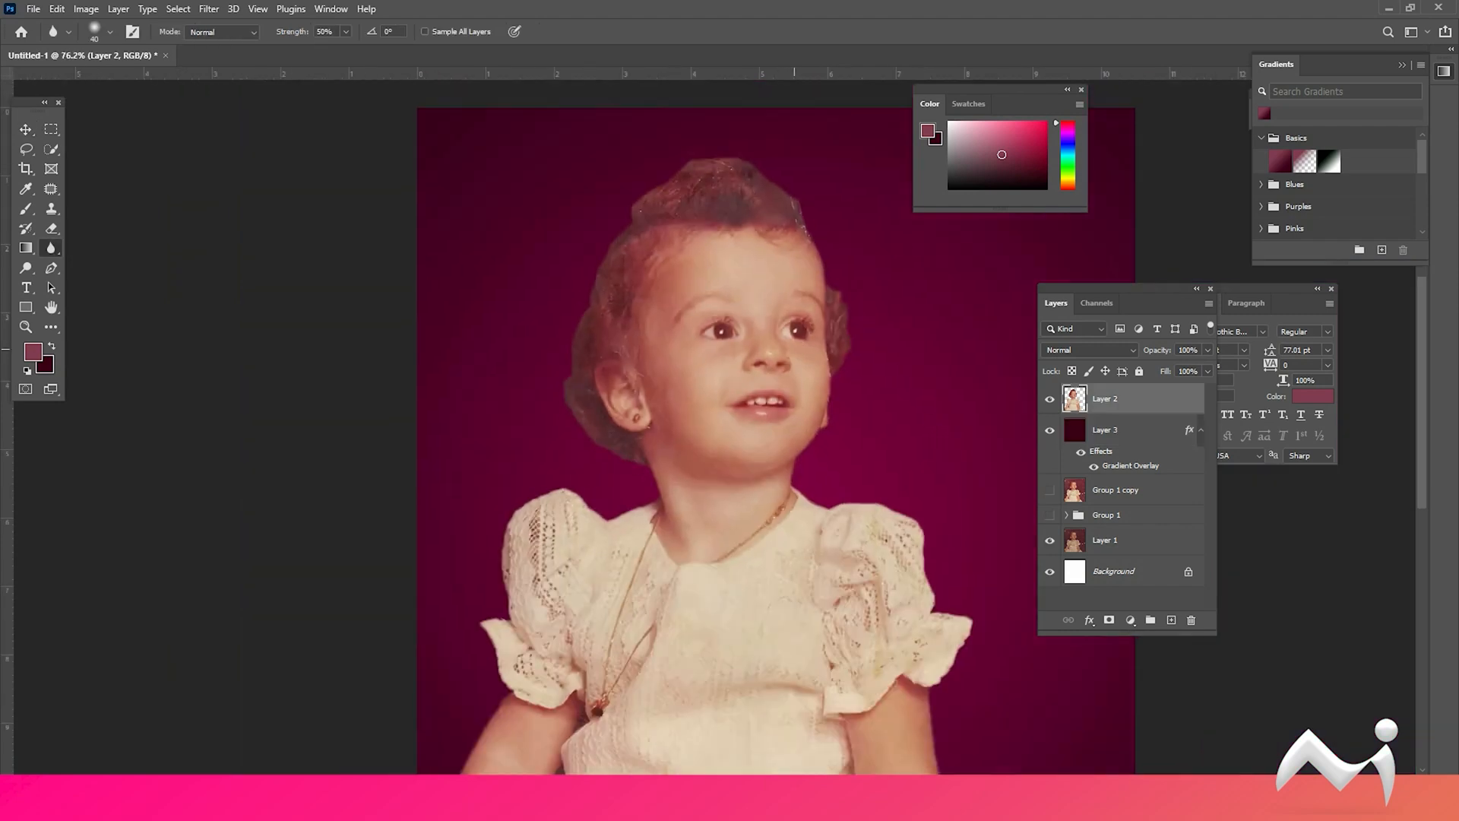
key(ctrl+m)
drag(1037, 417, 1041, 400)
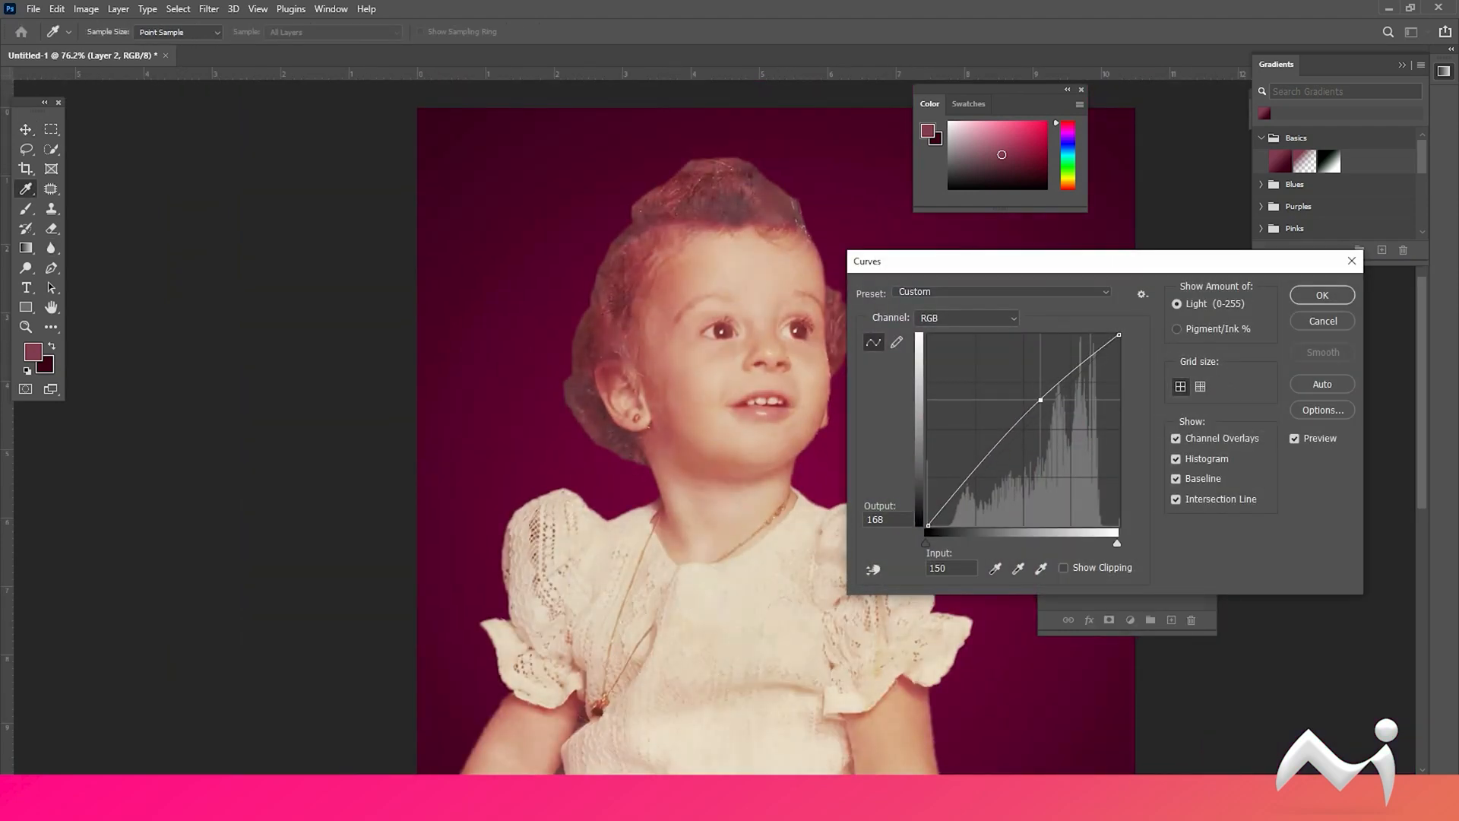
key(Return)
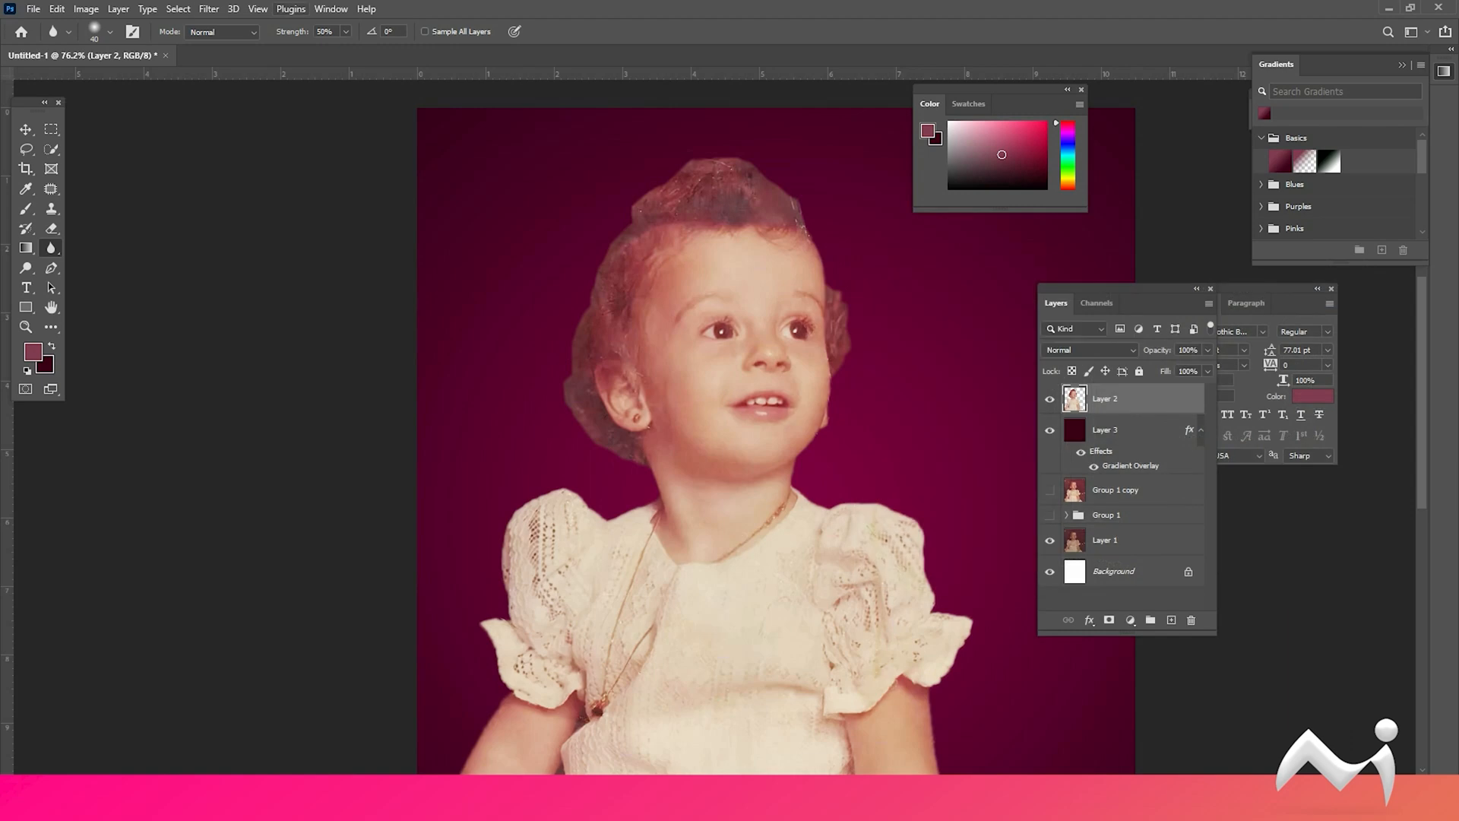
Step: Apply the Camera Raw Filter to the child layer: exposure -0.15, contrast +6, highlights -4, shadows -9, whites +17, blacks -1, texture +3, clarity -1, vibrance +7
click(209, 9)
click(249, 123)
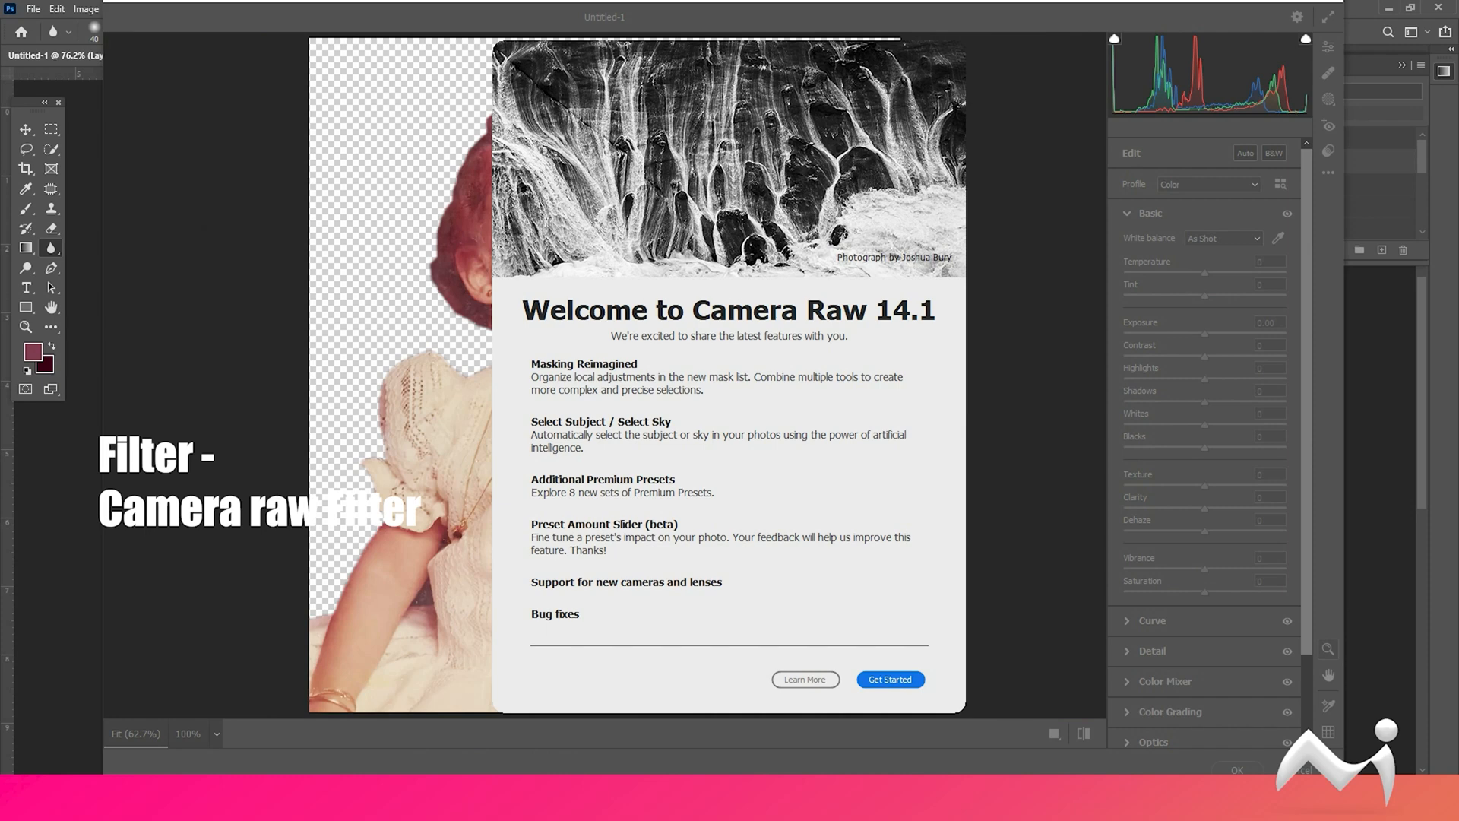
click(891, 679)
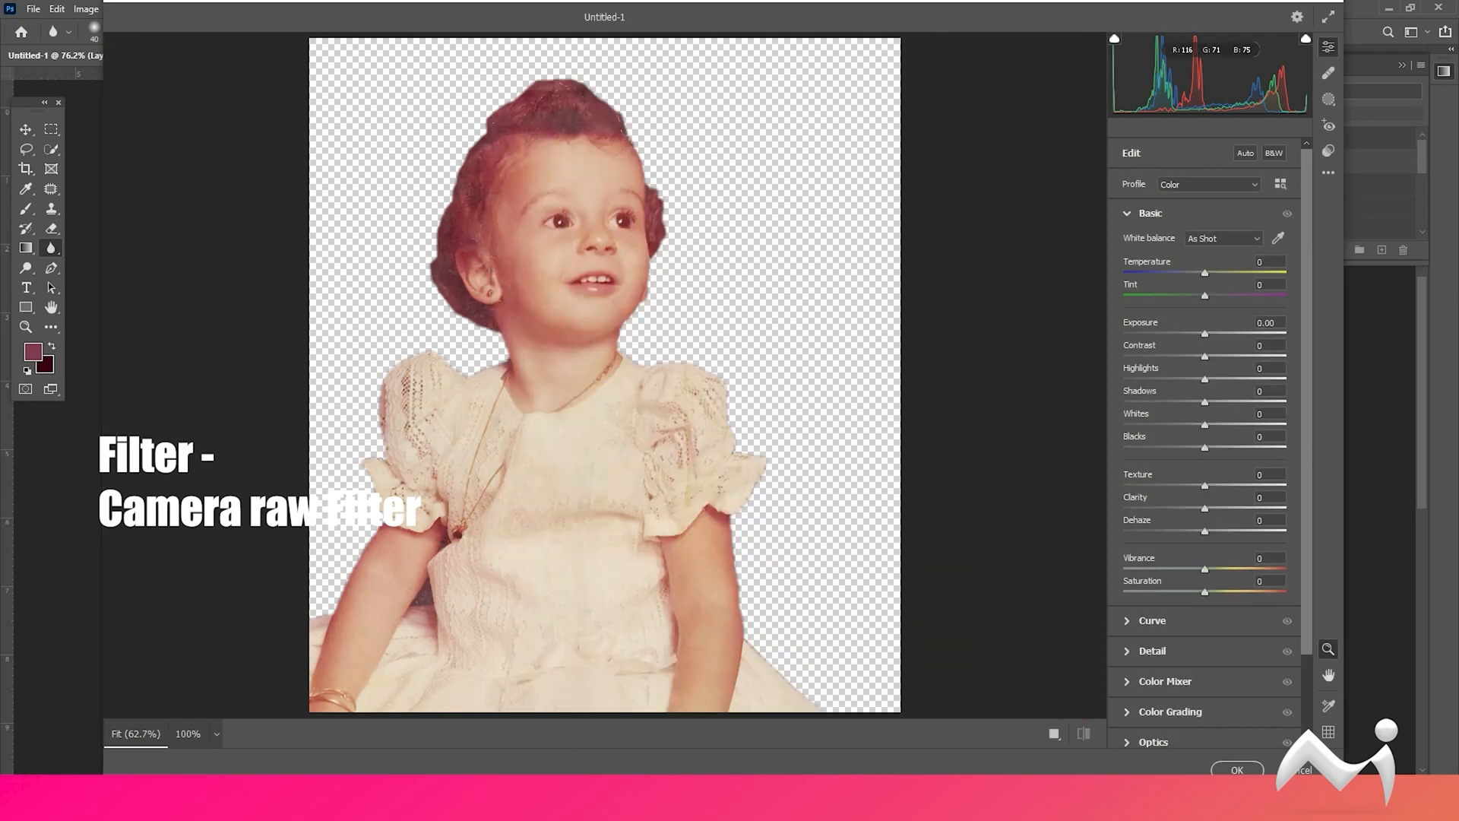
drag(1204, 356, 1204, 508)
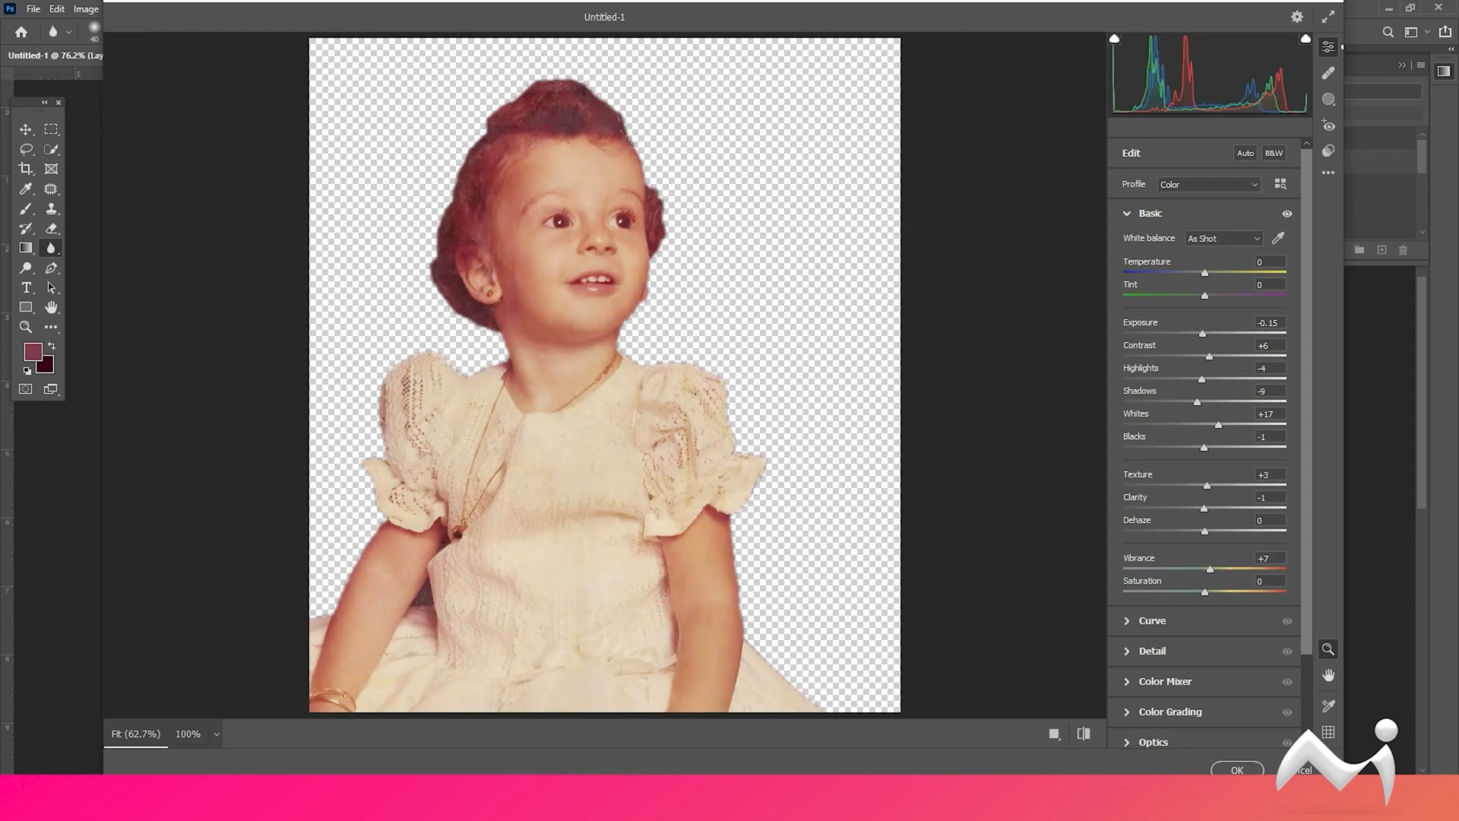
click(1238, 768)
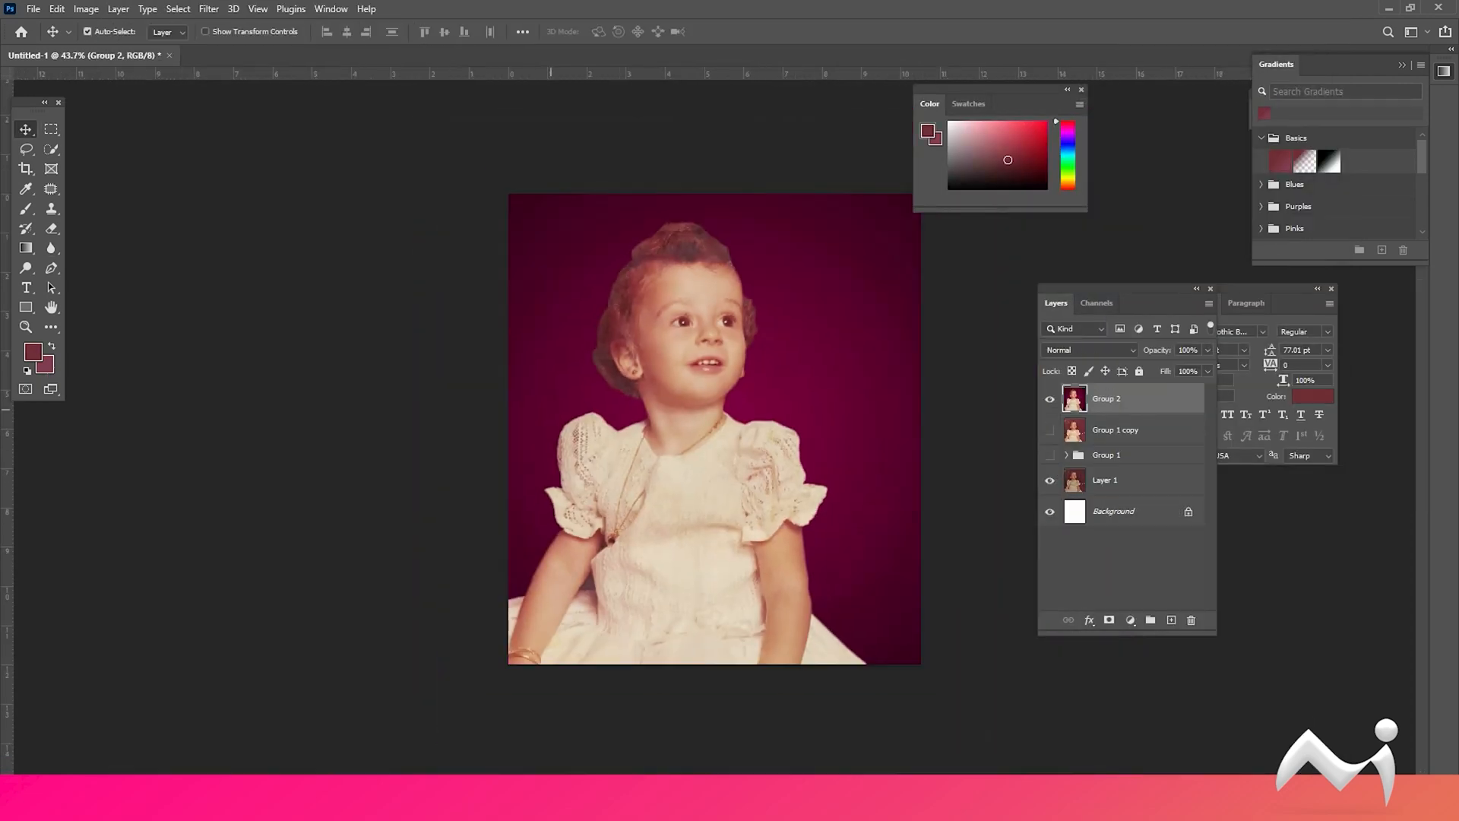
Step: Extend the canvas to the left of the portrait with the Crop tool, to about twice its width, and leave the crop mode
key(c)
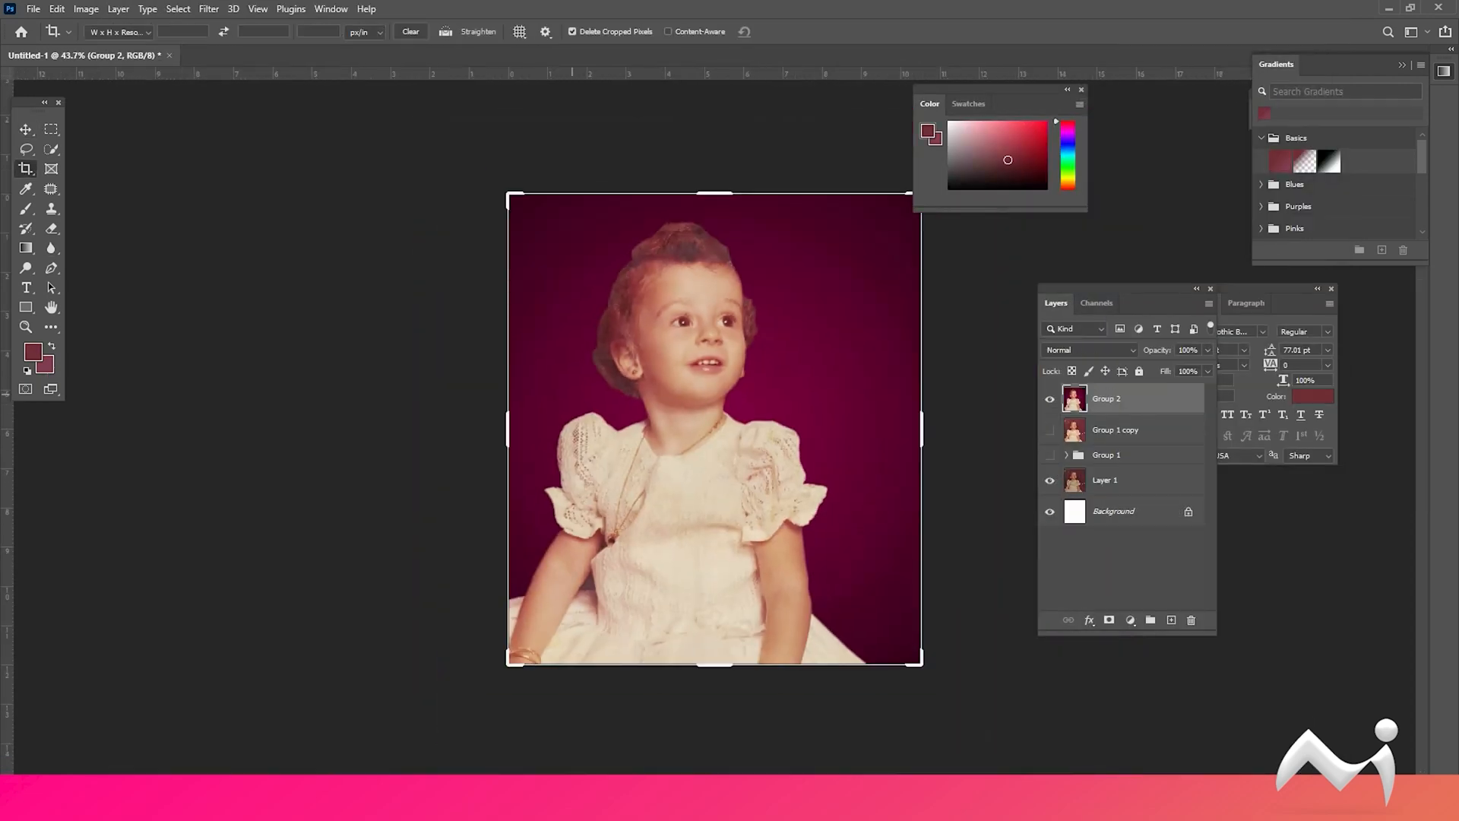
drag(508, 430, 303, 430)
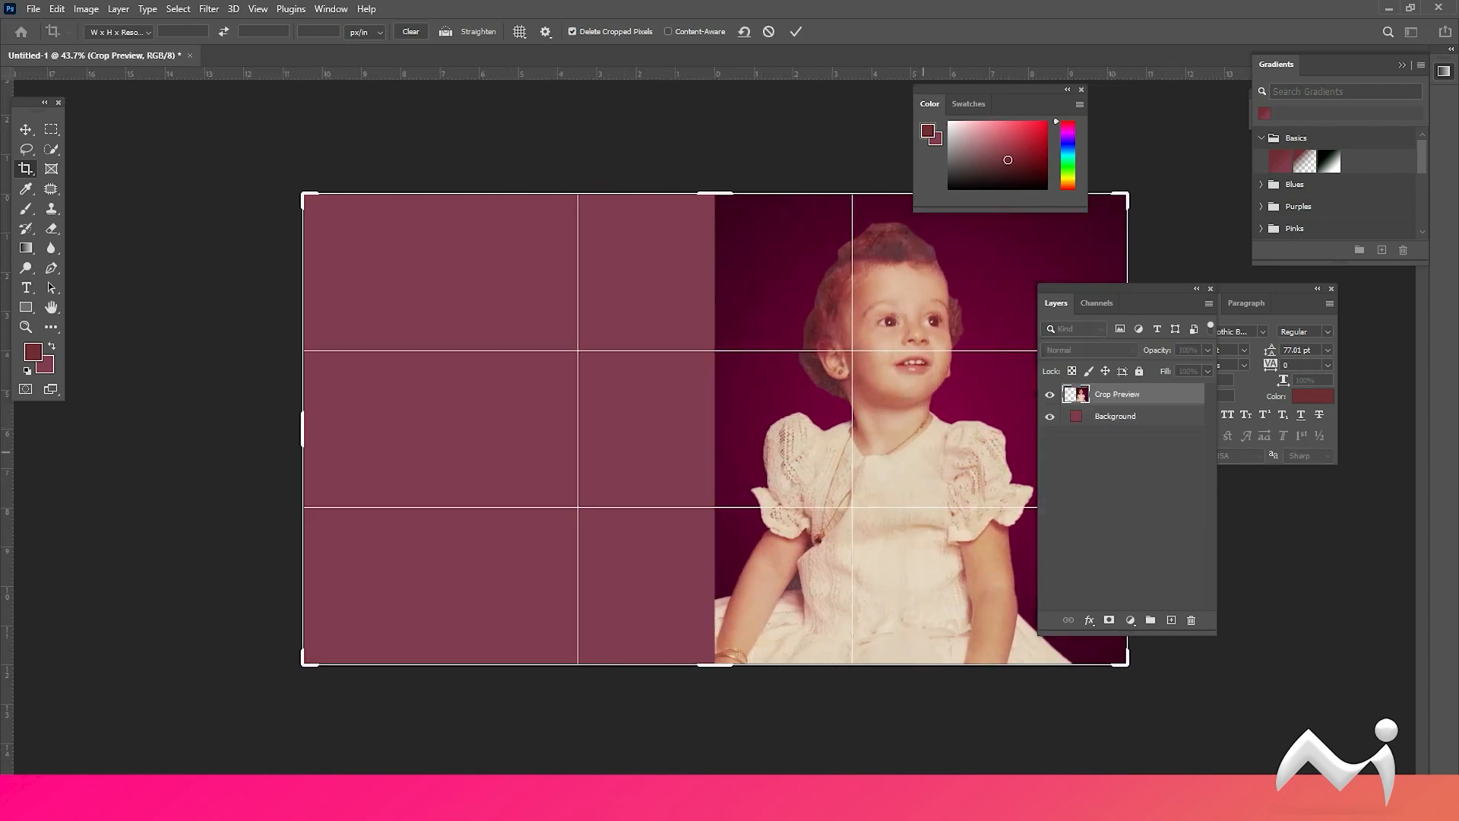
key(Return)
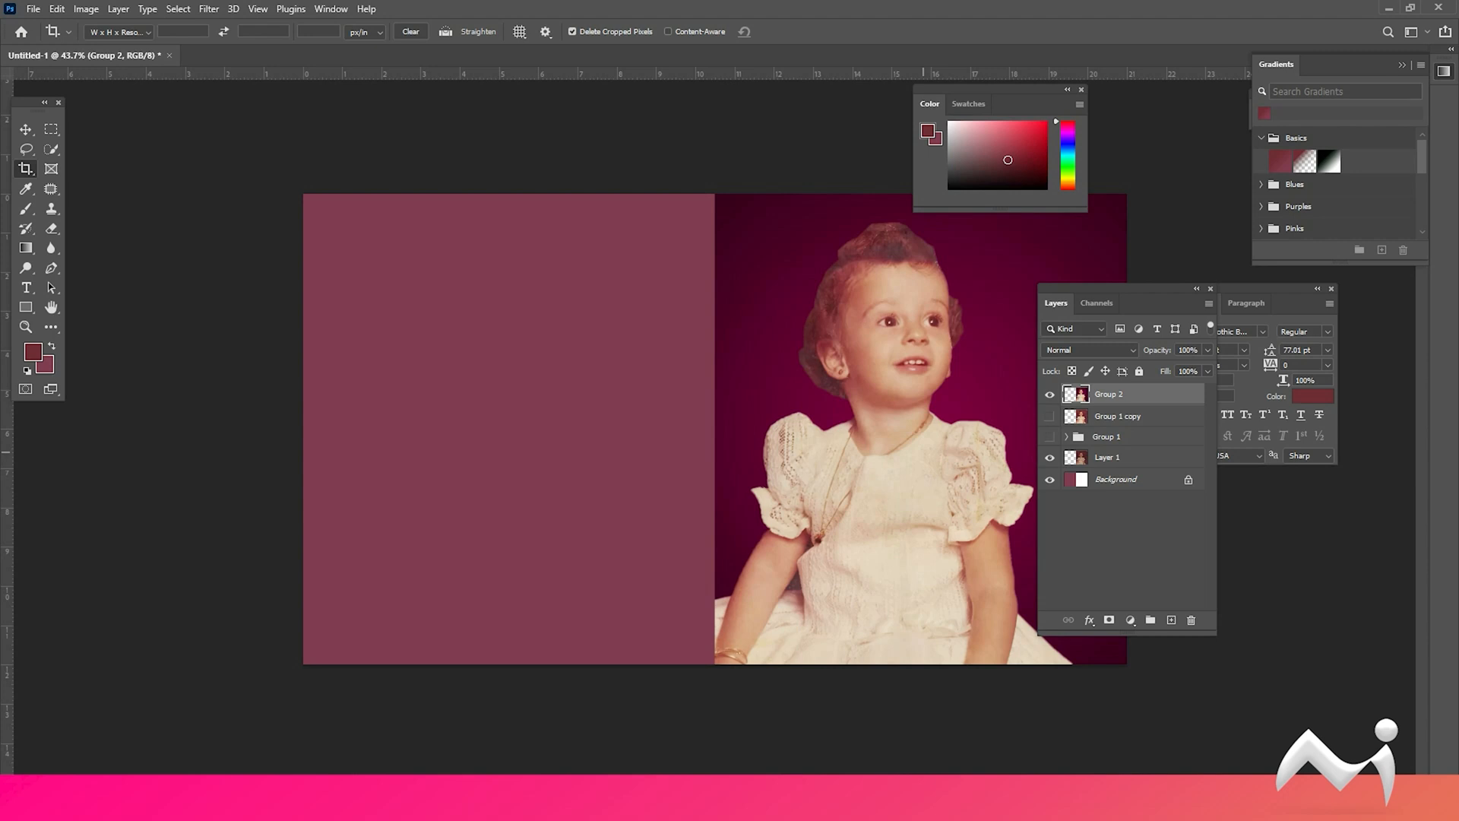
key(v)
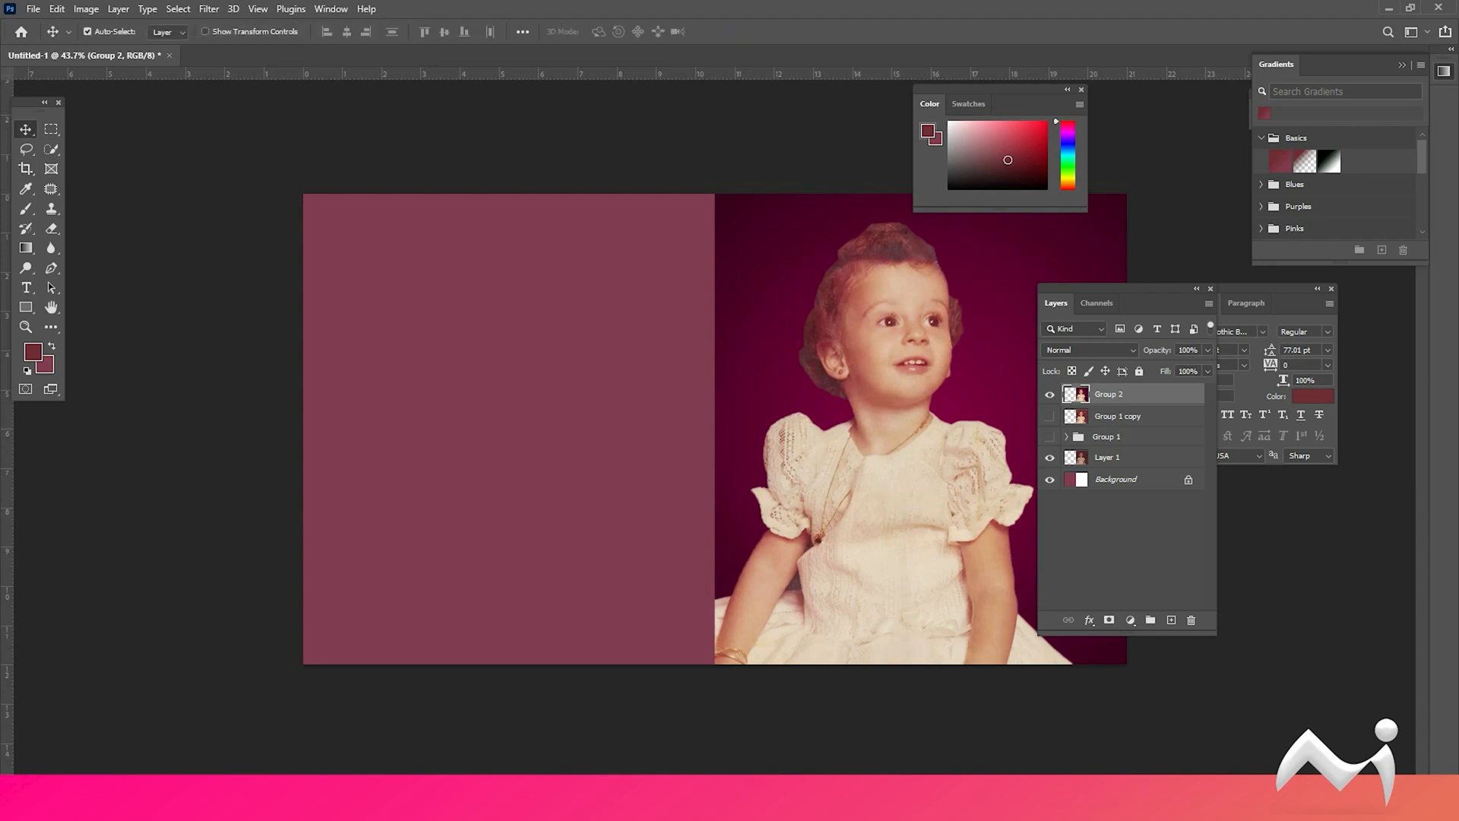
click(1123, 458)
drag(883, 450, 754, 439)
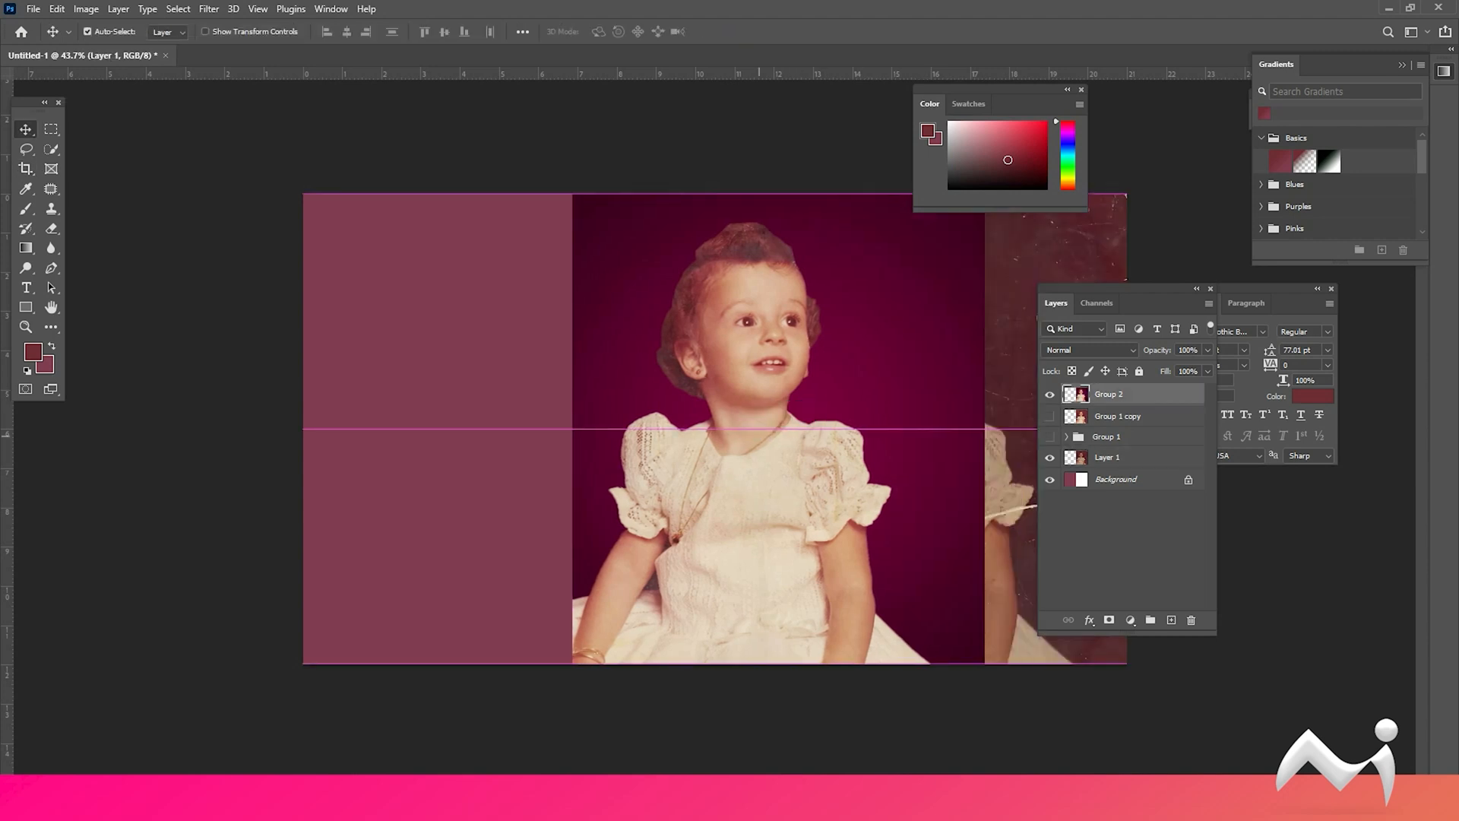
key(ctrl+z)
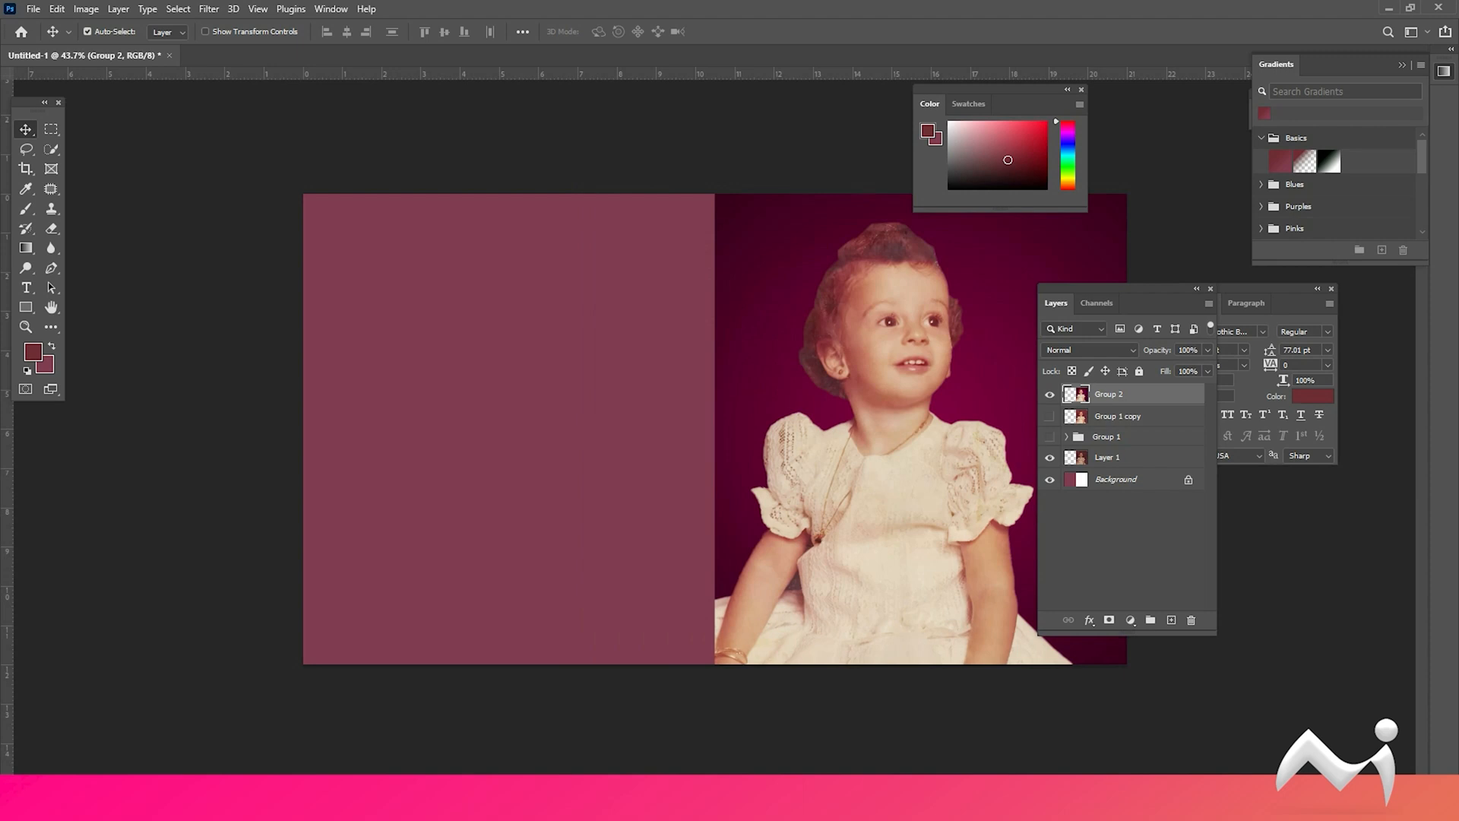
Step: Lock the merged restored portrait layer, and move the original damaged photo on Layer 1 into the empty left half of the canvas
click(1140, 371)
click(1123, 458)
drag(980, 441, 574, 440)
scroll(918, 367, down, 2)
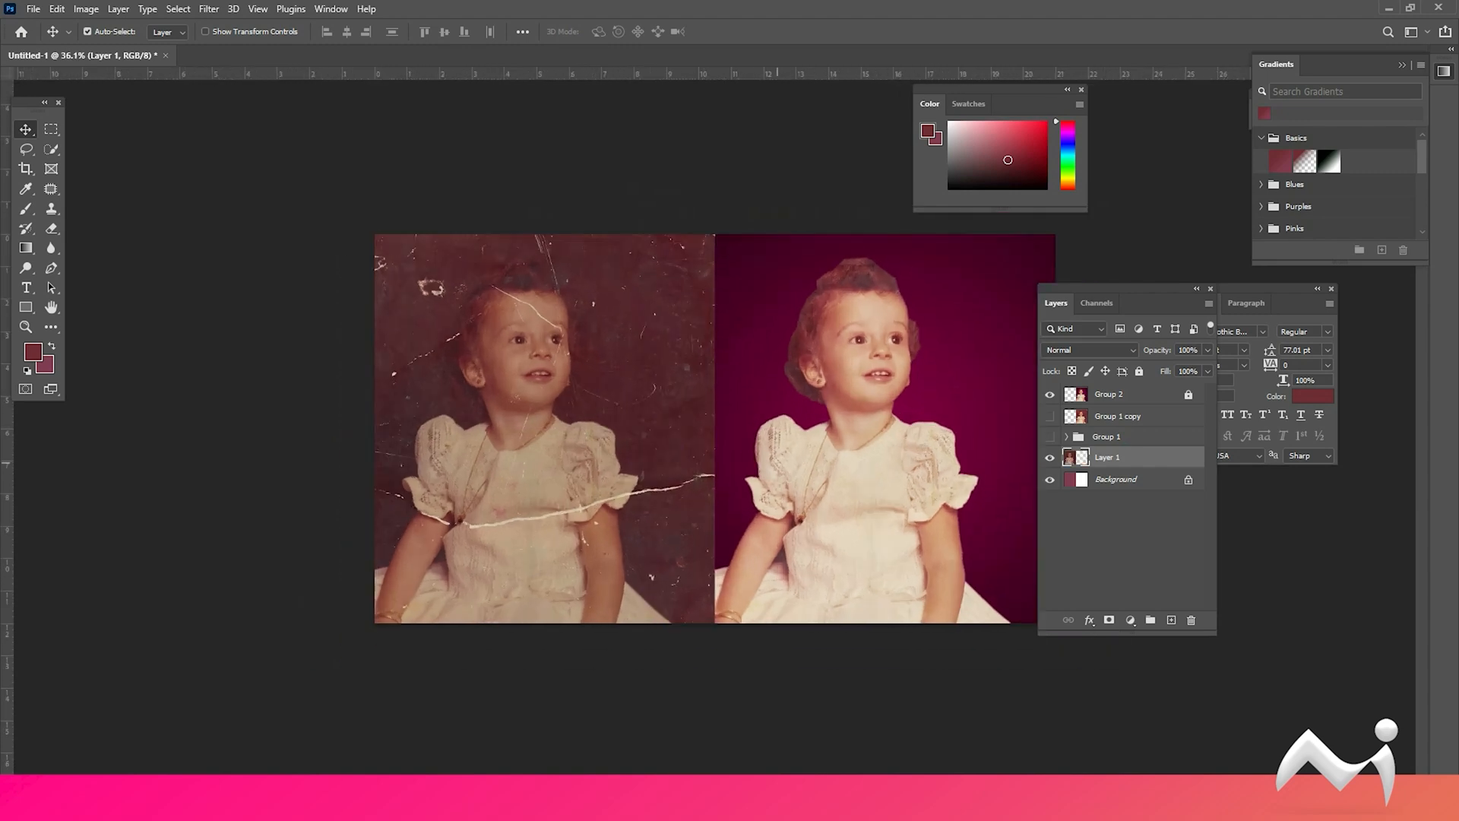
Step: Clear the workspace around the enlarged image and compare the original and restored portraits side by side
scroll(714, 429, up, 3)
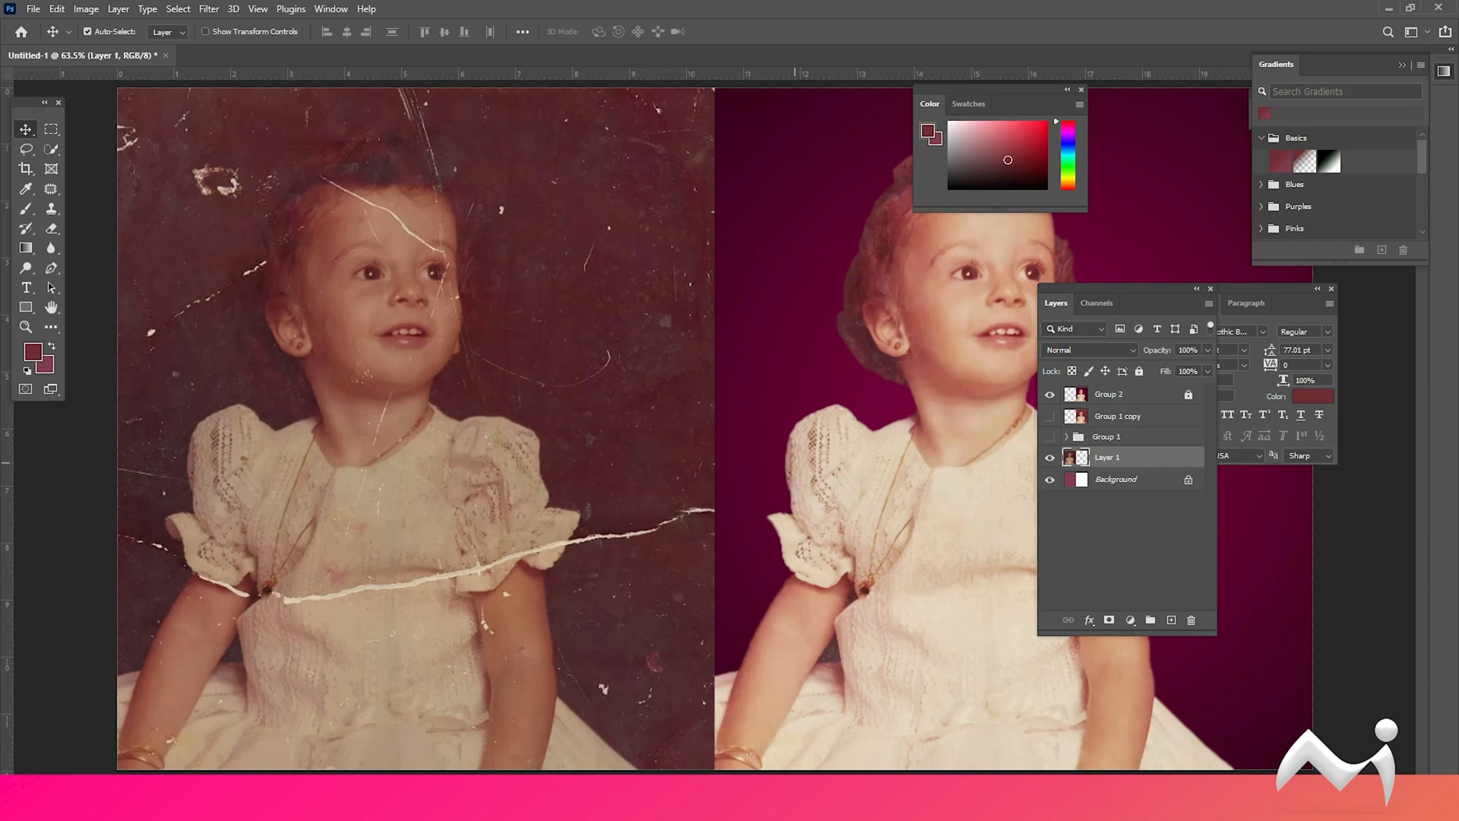
key(Tab)
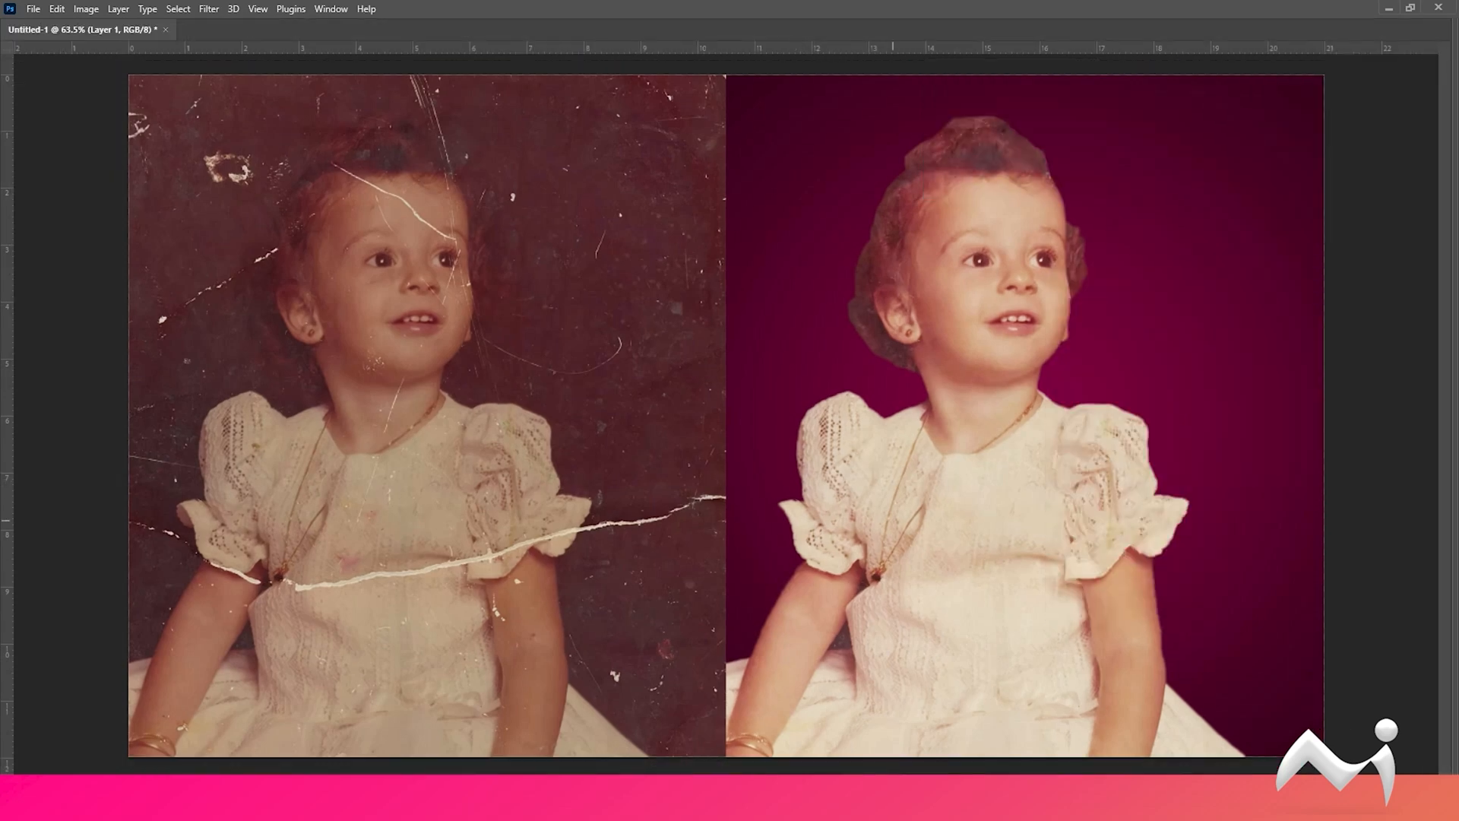
scroll(774, 520, up, 1)
scroll(774, 521, down, 1)
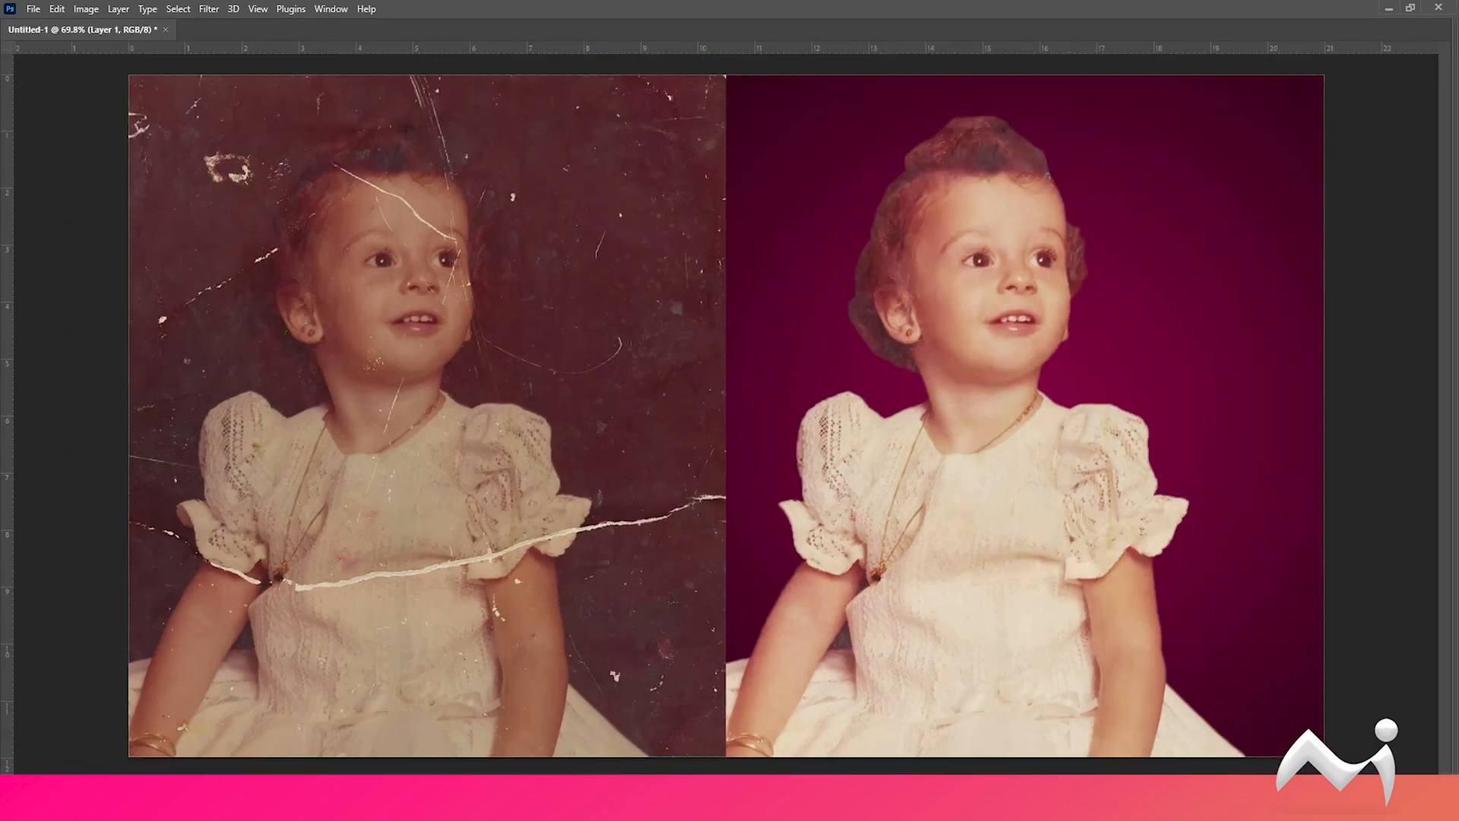